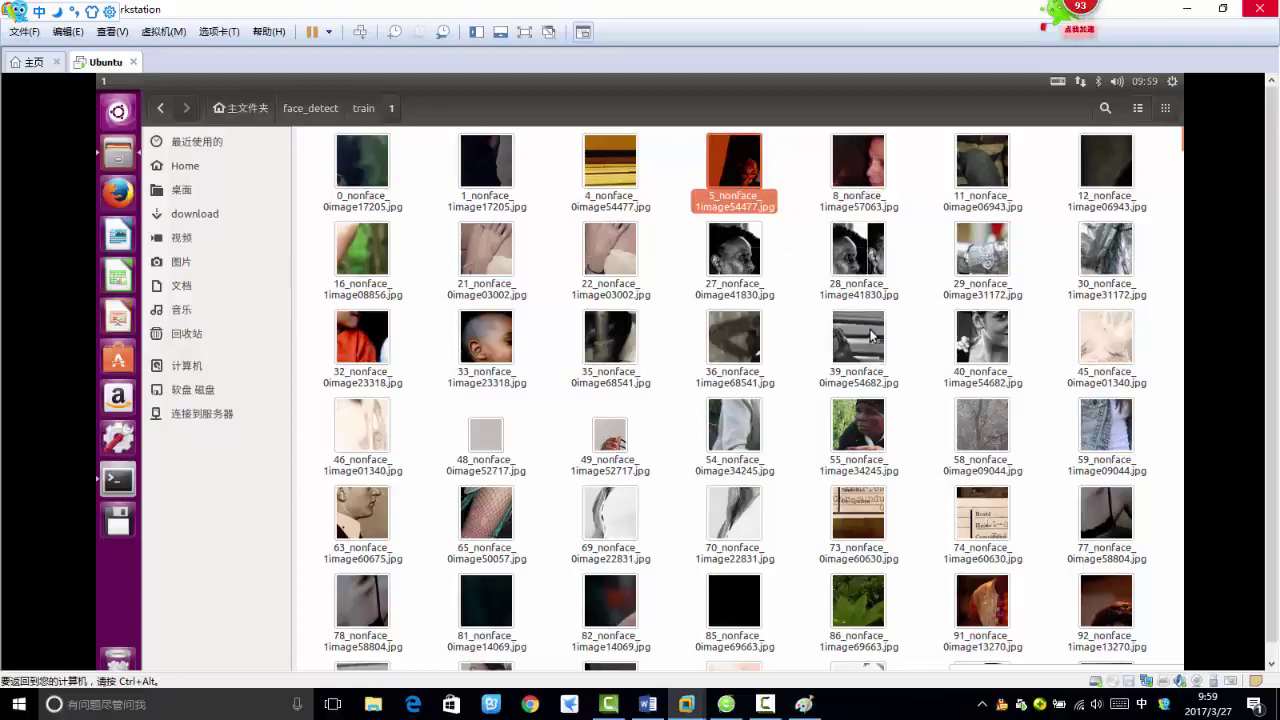
# - Browse the non-face training images in the train/1 folder and examine cropped samples such as 33, 100 and 230
pyautogui.click(506, 340)
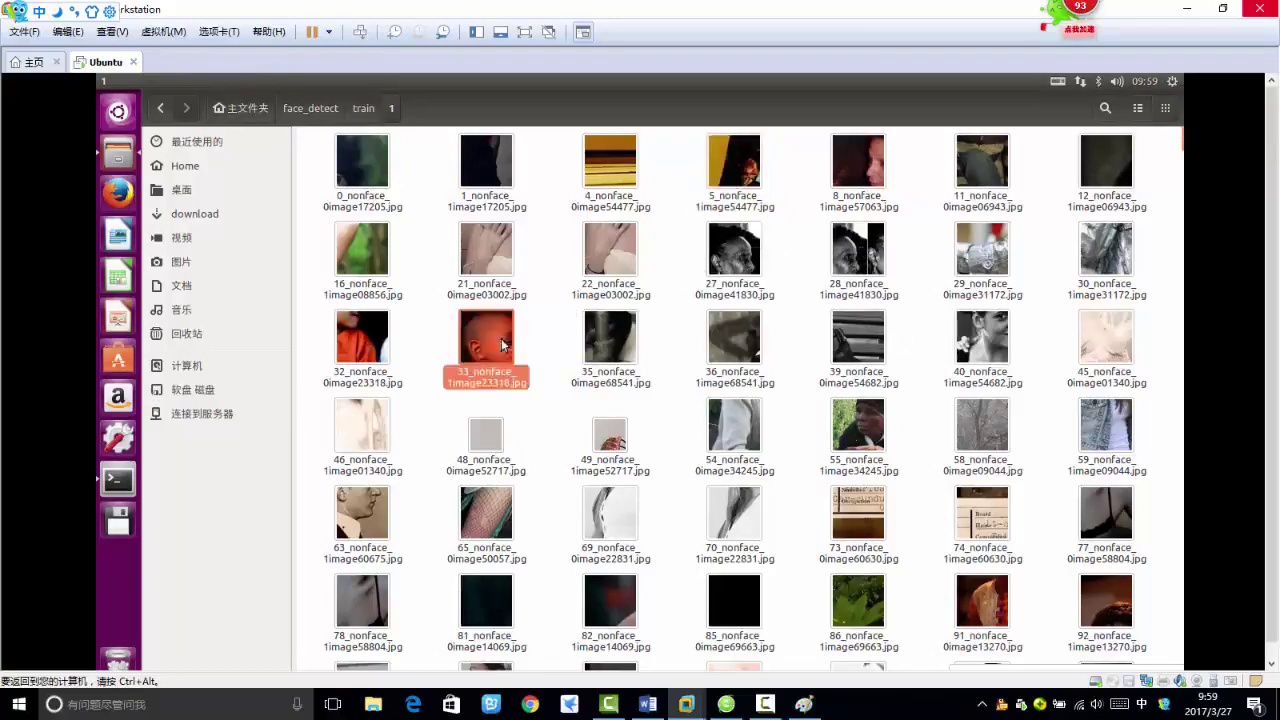
pyautogui.click(406, 345)
pyautogui.click(522, 348)
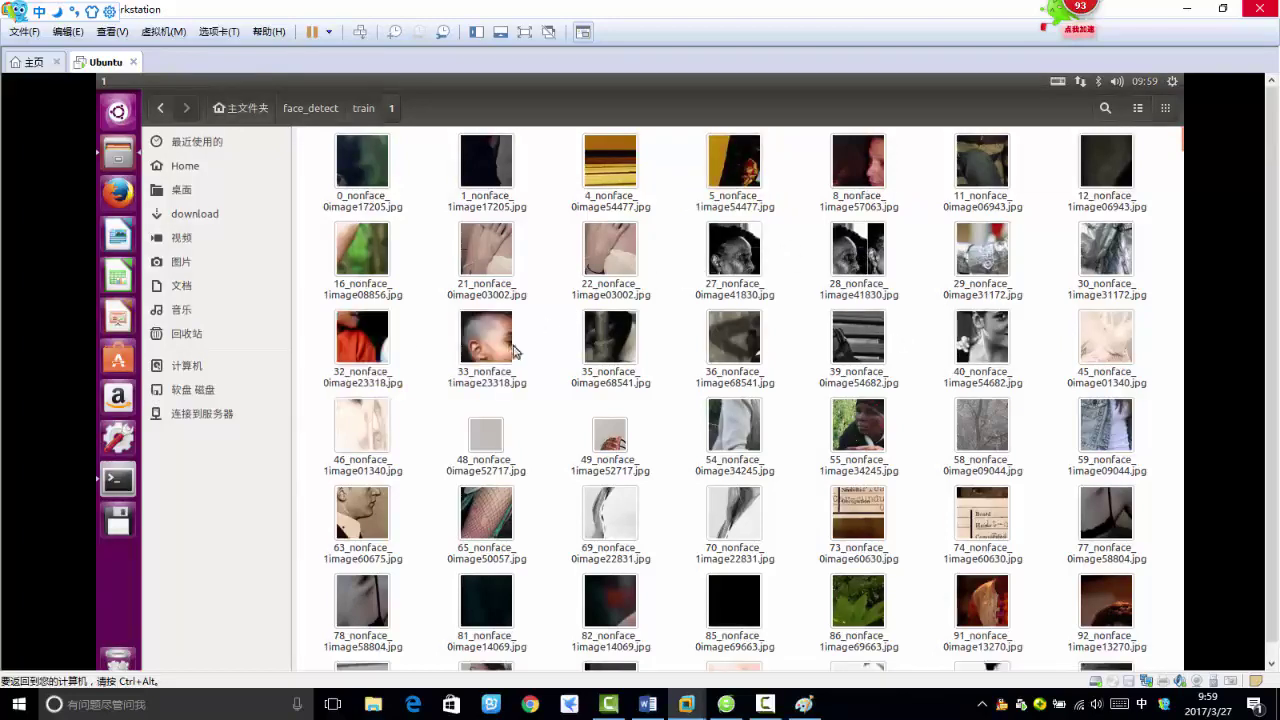
pyautogui.scroll(-3, 886, 290)
pyautogui.scroll(-1, 880, 365)
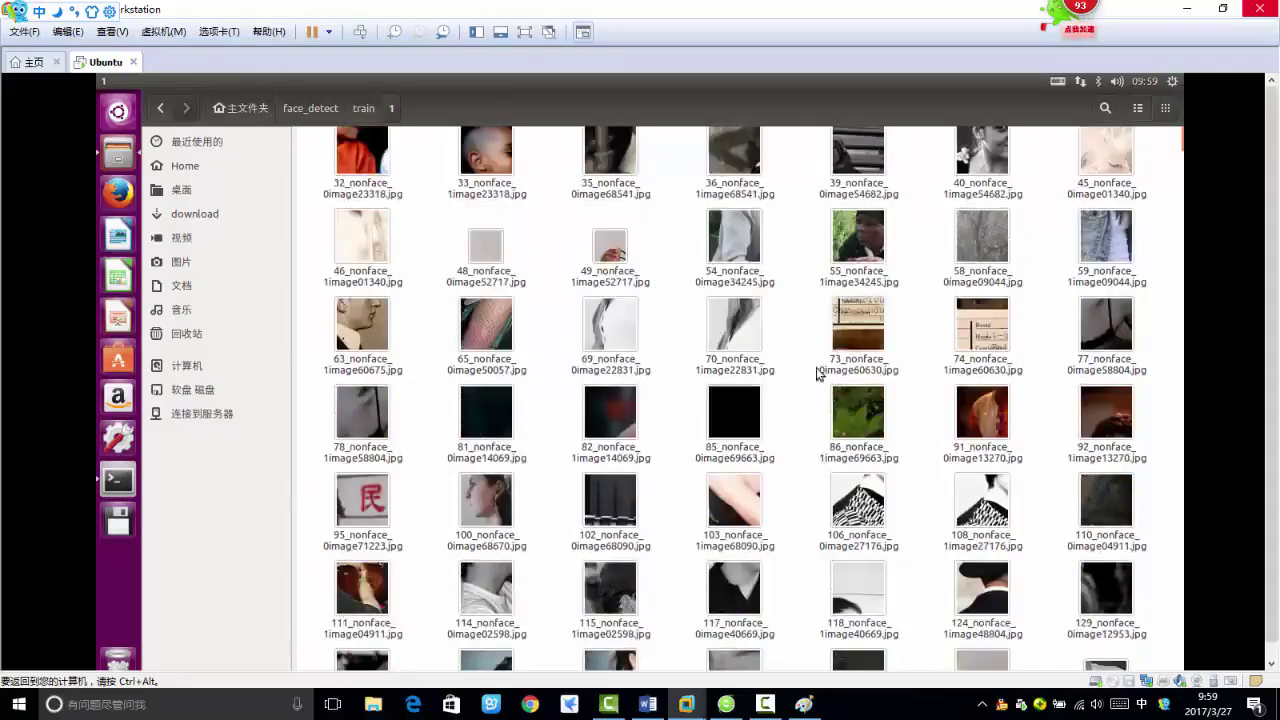
pyautogui.click(481, 487)
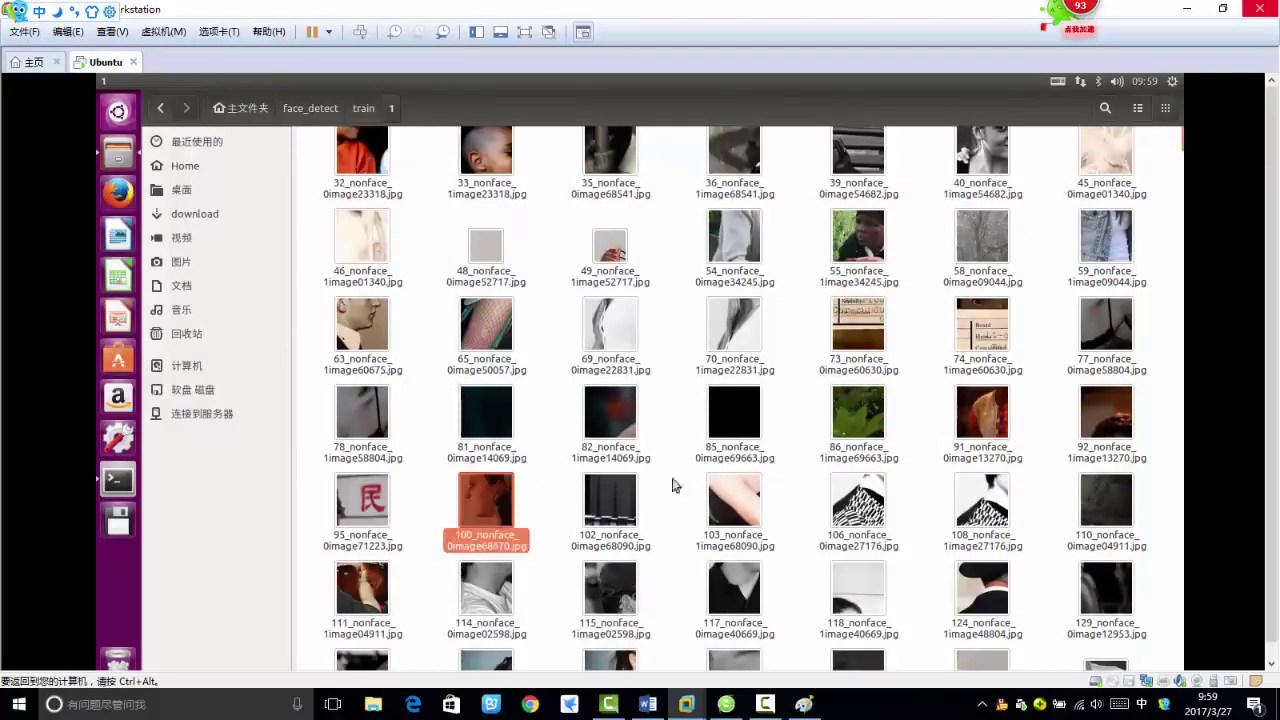
pyautogui.click(512, 335)
pyautogui.press('Left')
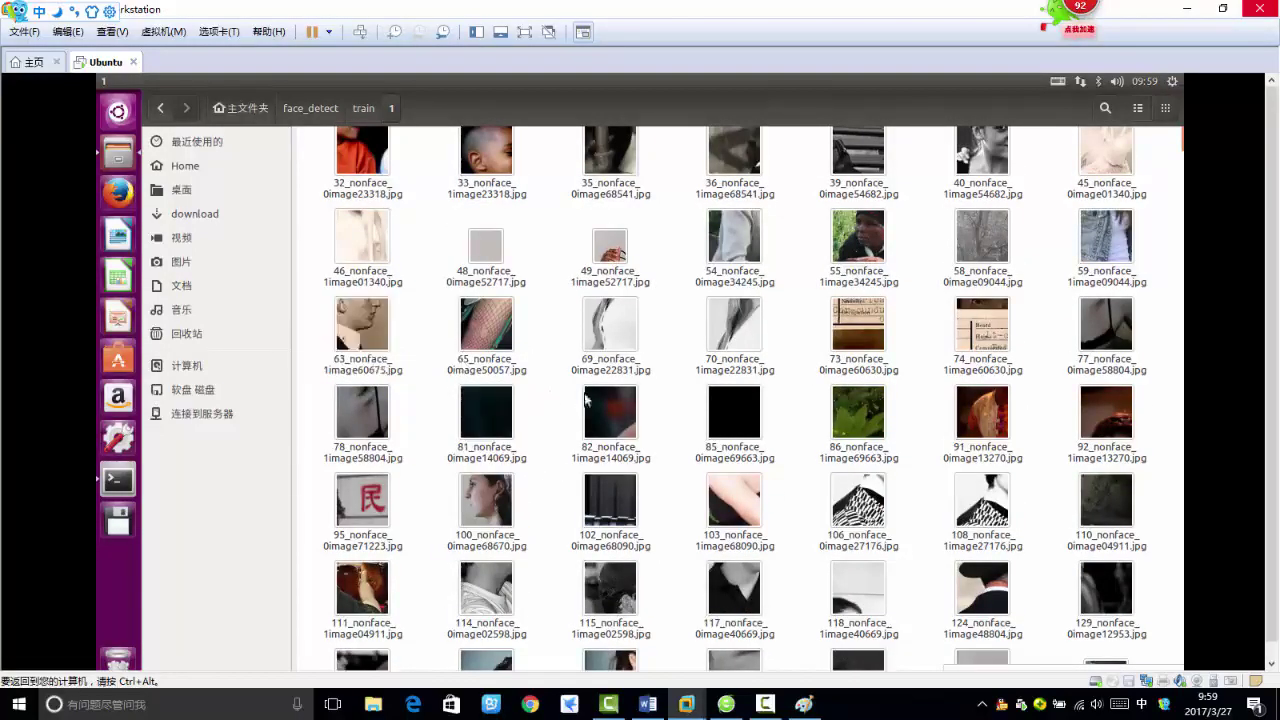
pyautogui.scroll(-6, 586, 399)
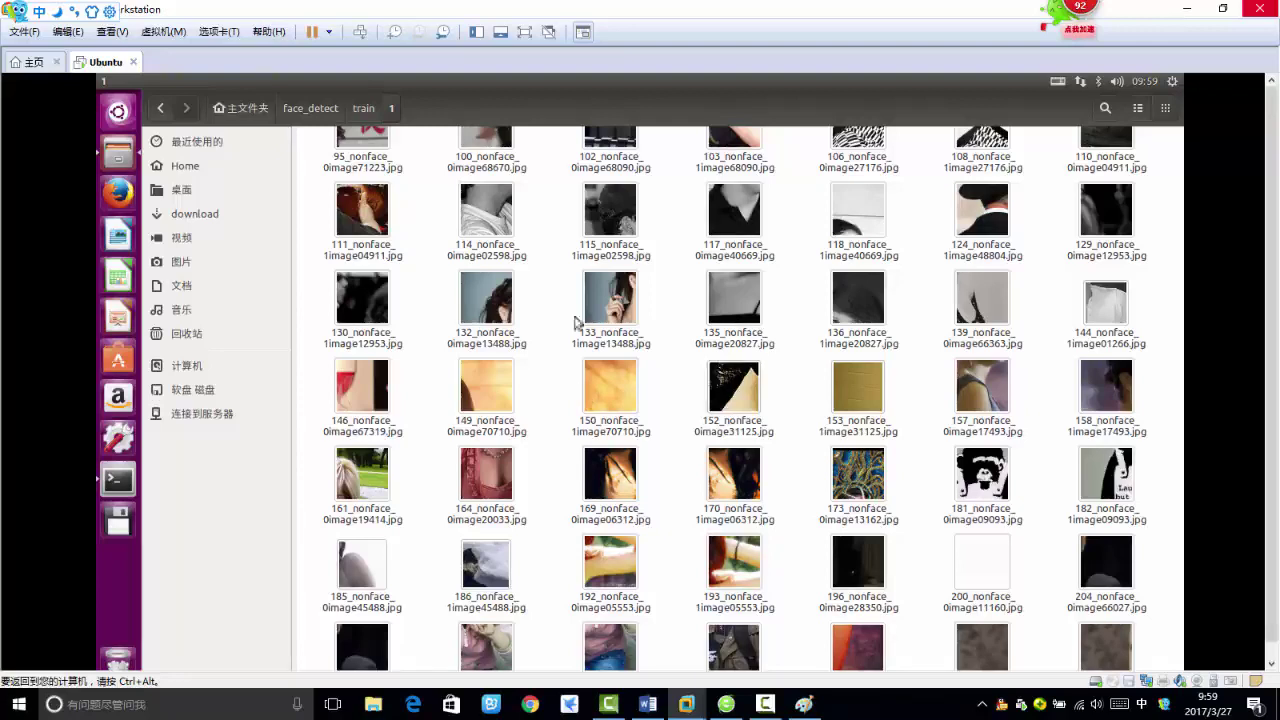
pyautogui.scroll(-6, 601, 416)
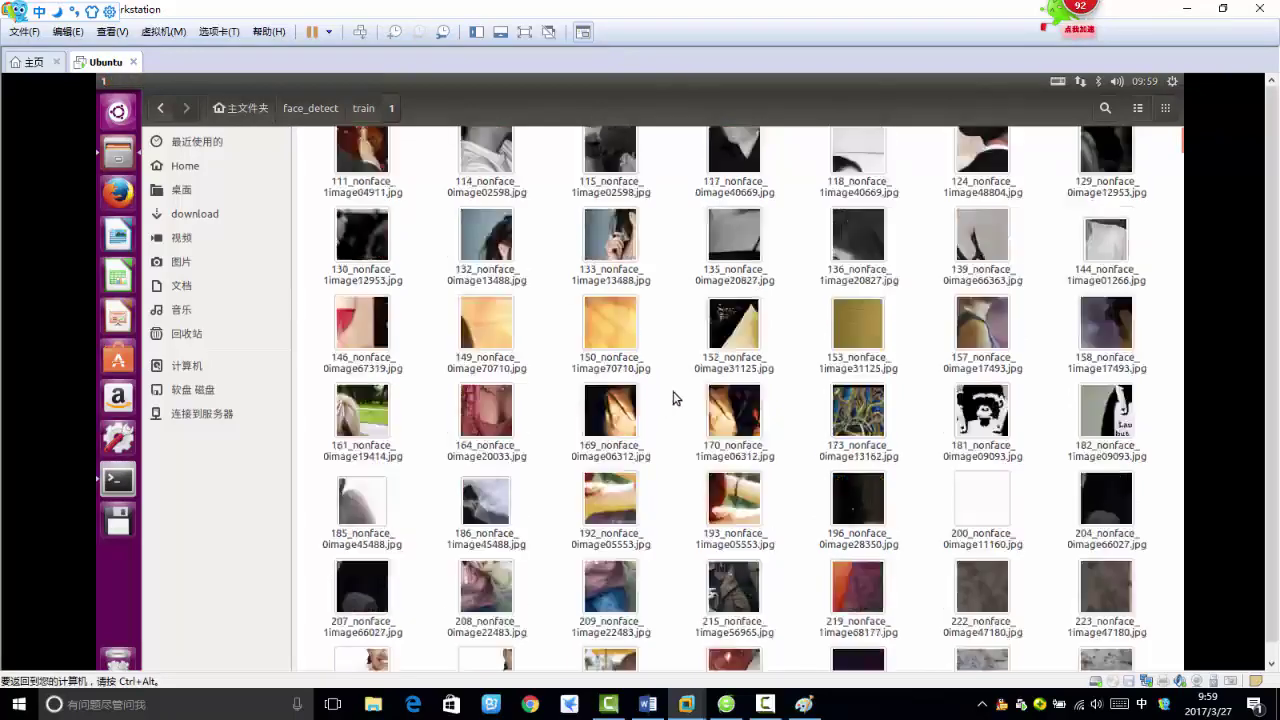
pyautogui.click(727, 345)
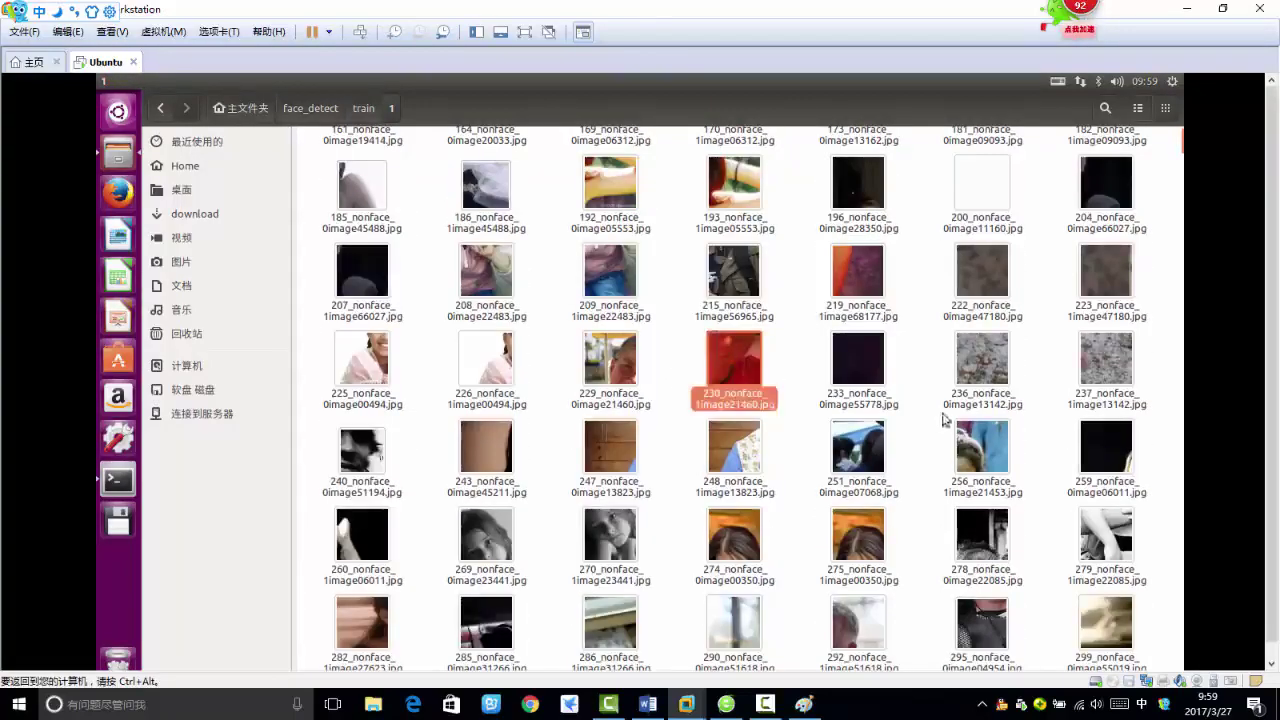
pyautogui.keyDown('ctrl'); pyautogui.click(744, 366); pyautogui.keyUp('ctrl')
pyautogui.click(744, 366)
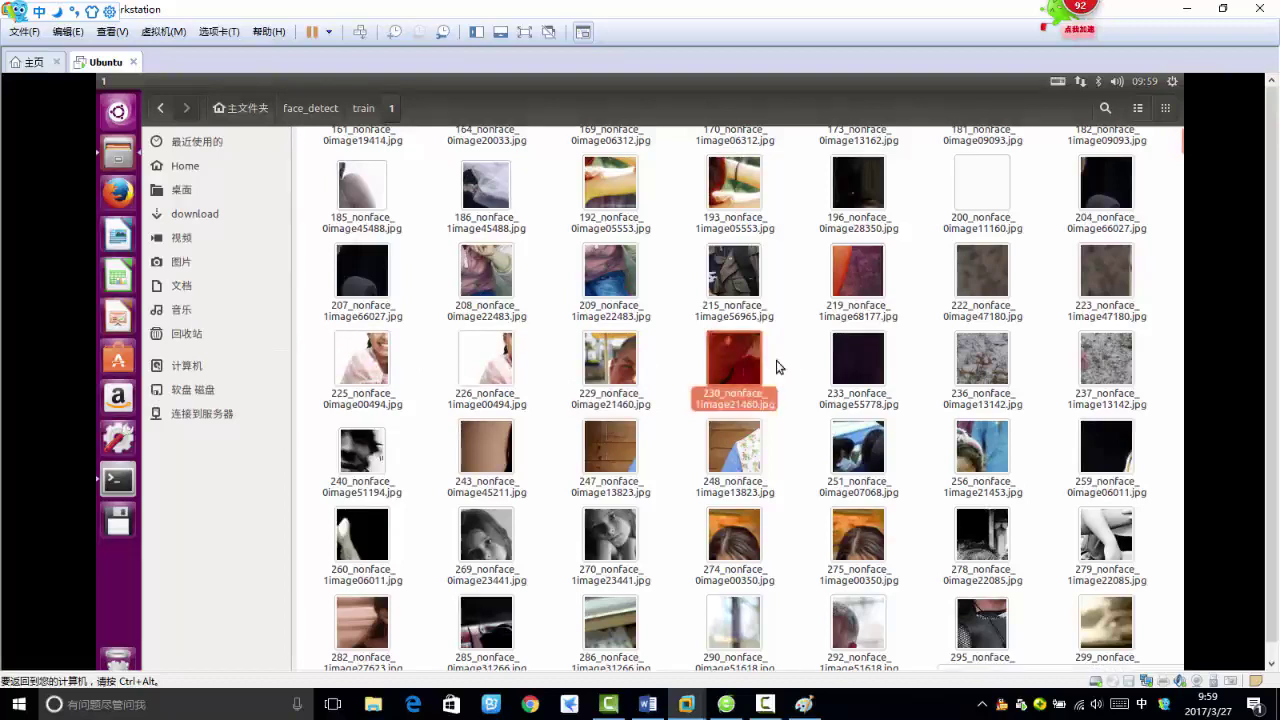
pyautogui.click(790, 368)
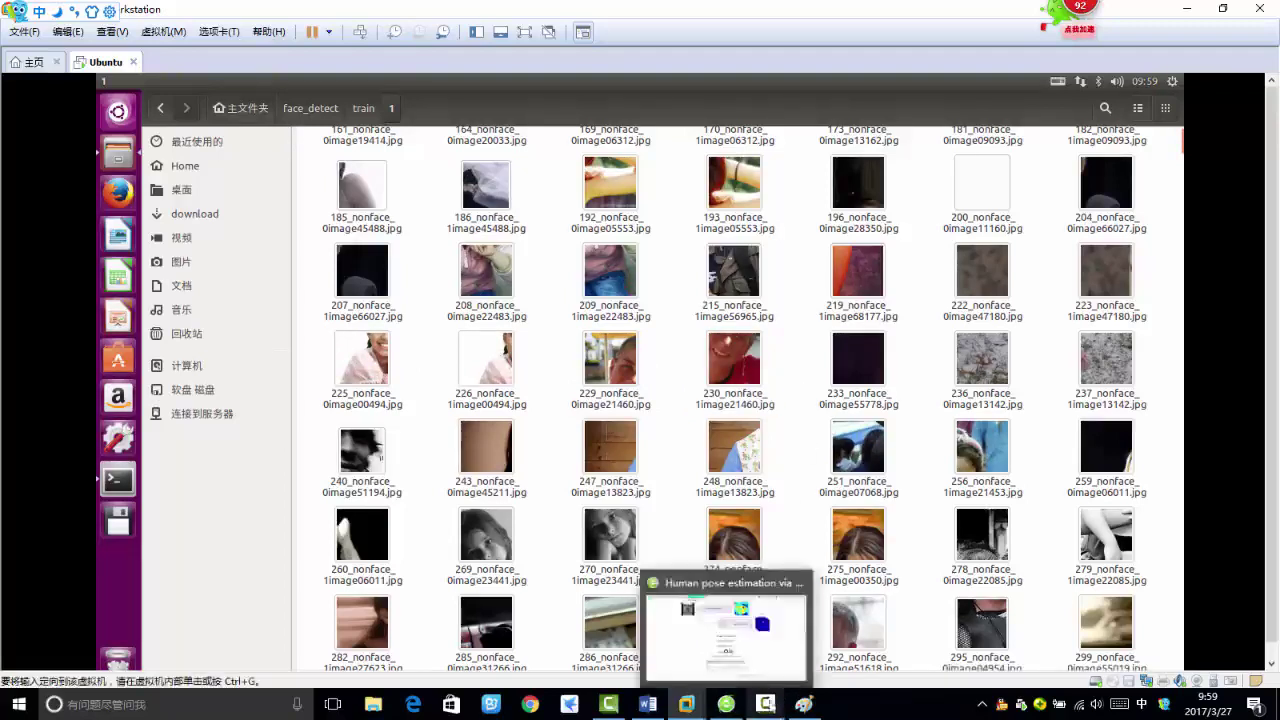
# - Switch to Paint, clear the canvas and brush a large rectangle outline representing a whole image
pyautogui.click(804, 704)
pyautogui.hotkey('ctrl', 'a')
pyautogui.press('Delete')
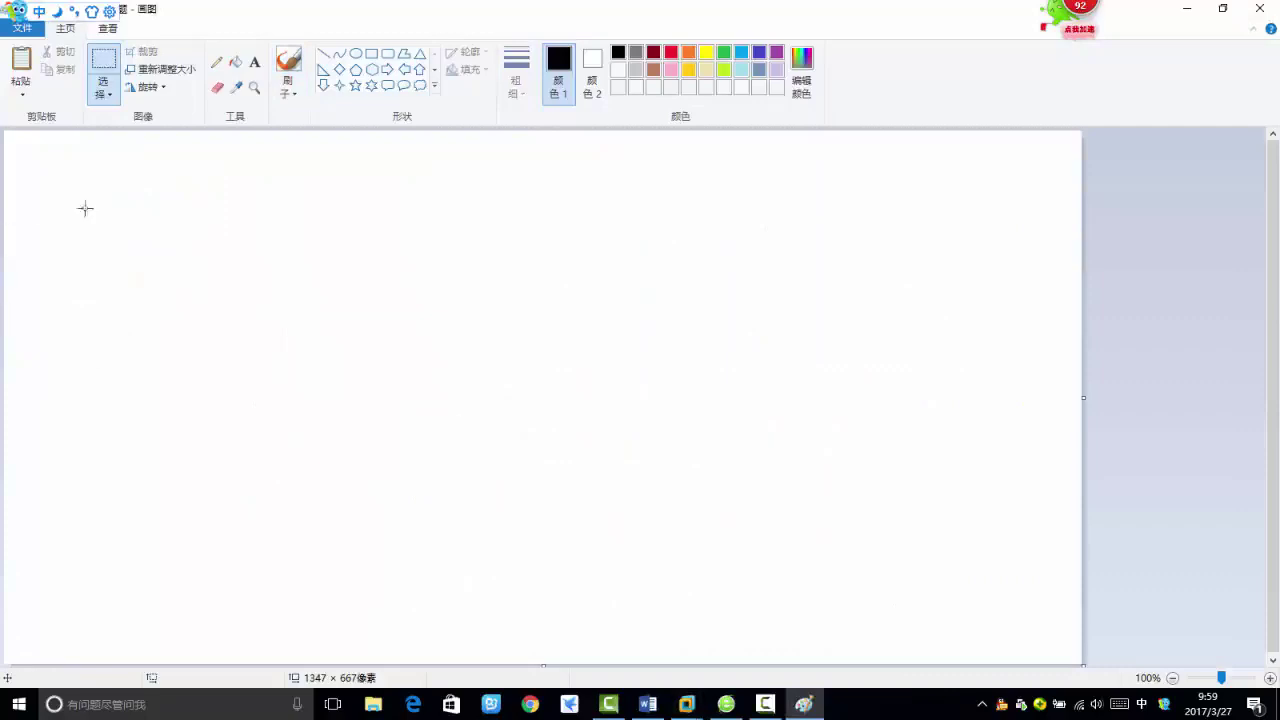
pyautogui.click(287, 68)
pyautogui.moveTo(283, 264); pyautogui.dragTo(286, 448)
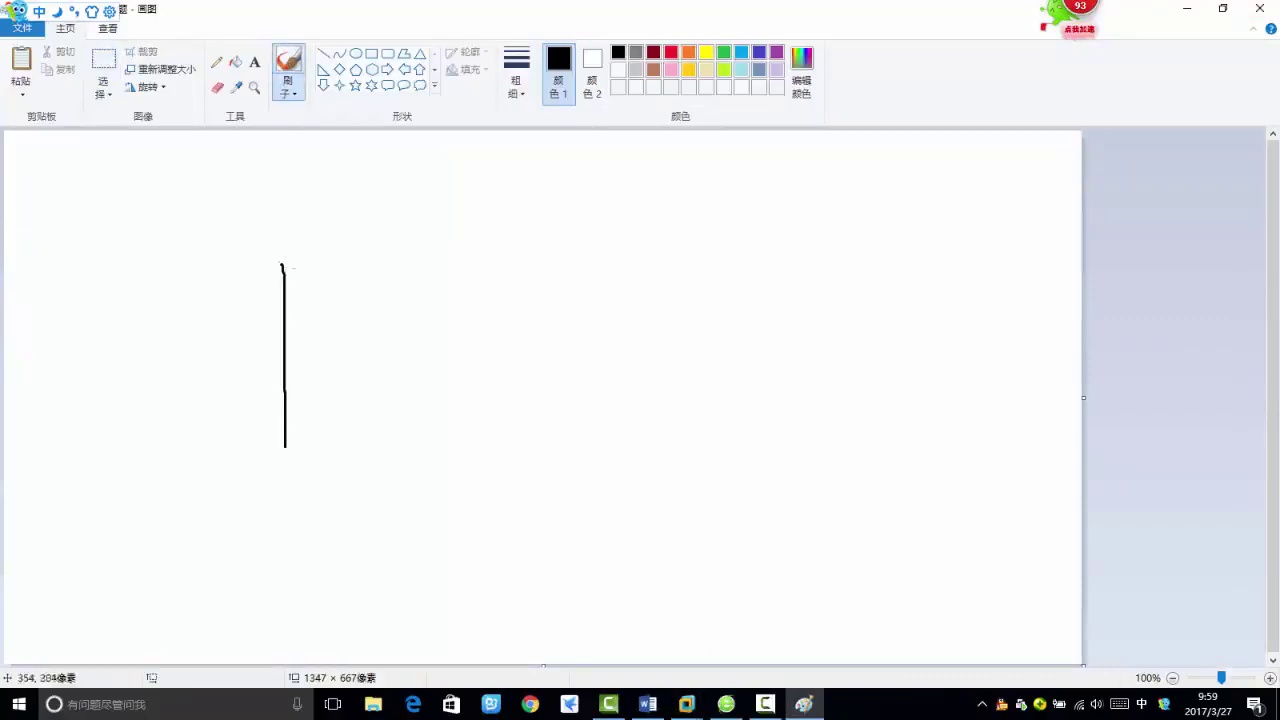
pyautogui.moveTo(279, 255)
pyautogui.mouseDown()
pyautogui.moveTo(446, 368)
pyautogui.moveTo(441, 462)
pyautogui.mouseUp()
pyautogui.moveTo(291, 450); pyautogui.dragTo(430, 450)
# - Draw two small separate boxes inside the large rectangle and label them A and B
pyautogui.moveTo(328, 290)
pyautogui.mouseDown()
pyautogui.moveTo(328, 328)
pyautogui.moveTo(368, 329)
pyautogui.moveTo(402, 381)
pyautogui.mouseUp()
pyautogui.moveTo(398, 336)
pyautogui.mouseDown()
pyautogui.moveTo(416, 336)
pyautogui.moveTo(433, 386)
pyautogui.mouseUp()
pyautogui.moveTo(393, 379); pyautogui.dragTo(431, 380)
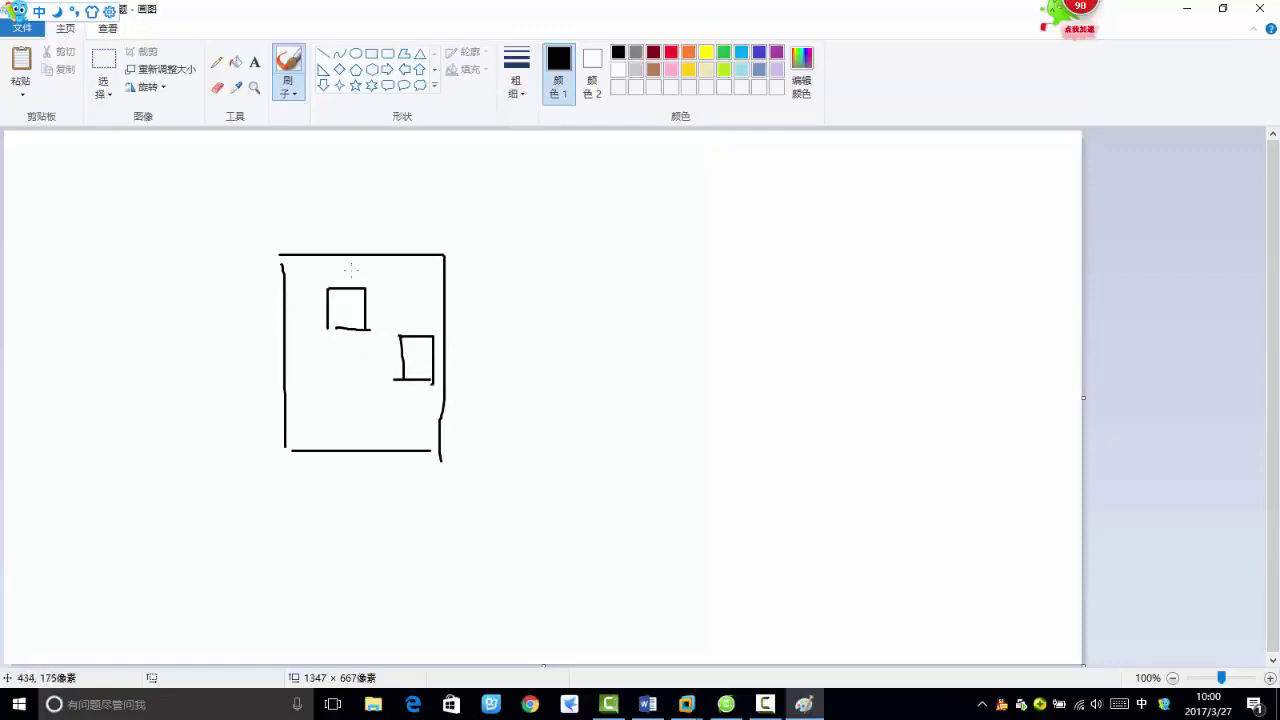
pyautogui.moveTo(351, 269)
pyautogui.mouseDown()
pyautogui.moveTo(341, 284)
pyautogui.moveTo(370, 280)
pyautogui.mouseUp()
pyautogui.moveTo(406, 290); pyautogui.dragTo(406, 322)
pyautogui.moveTo(406, 295); pyautogui.dragTo(430, 309)
pyautogui.moveTo(408, 309); pyautogui.dragTo(430, 309)
pyautogui.moveTo(430, 309); pyautogui.dragTo(428, 323)
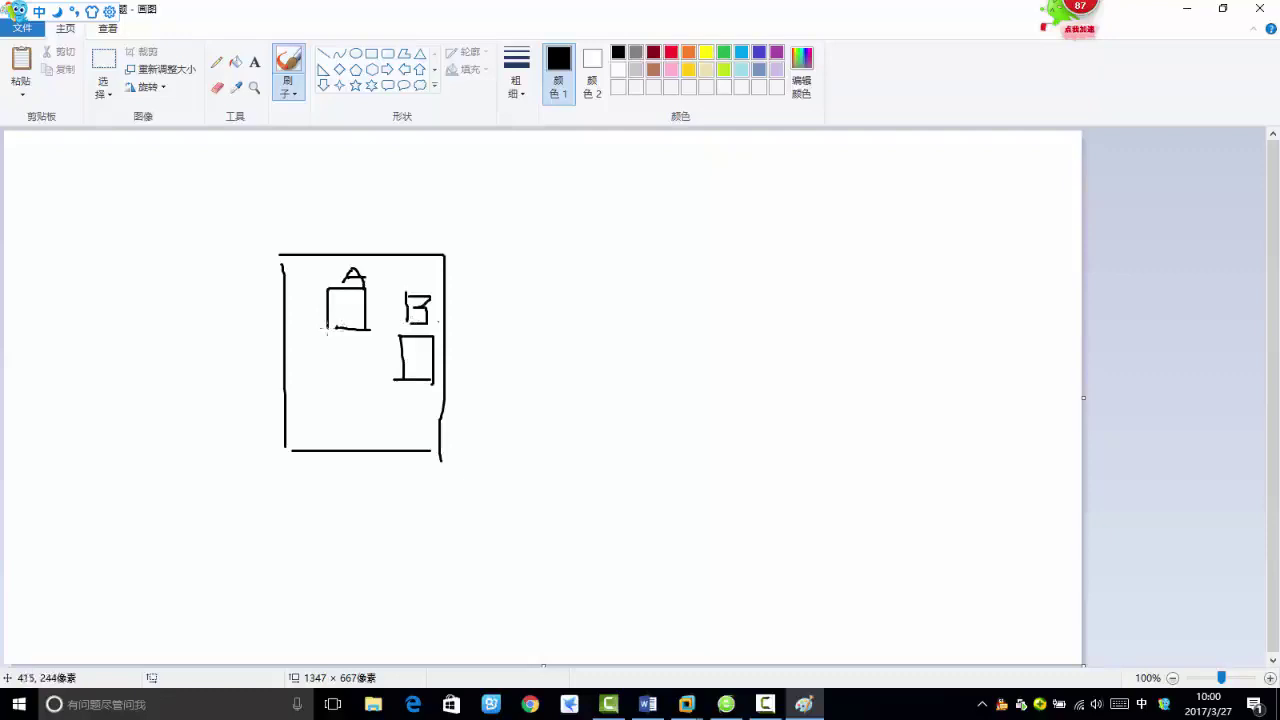
# - Close the bottom edge of box A and add a third box labelled C that partly overlaps box B
pyautogui.moveTo(327, 328); pyautogui.dragTo(350, 328)
pyautogui.moveTo(384, 349); pyautogui.dragTo(388, 400)
pyautogui.moveTo(388, 352)
pyautogui.mouseDown()
pyautogui.moveTo(426, 396)
pyautogui.moveTo(422, 410)
pyautogui.moveTo(388, 352)
pyautogui.mouseUp()
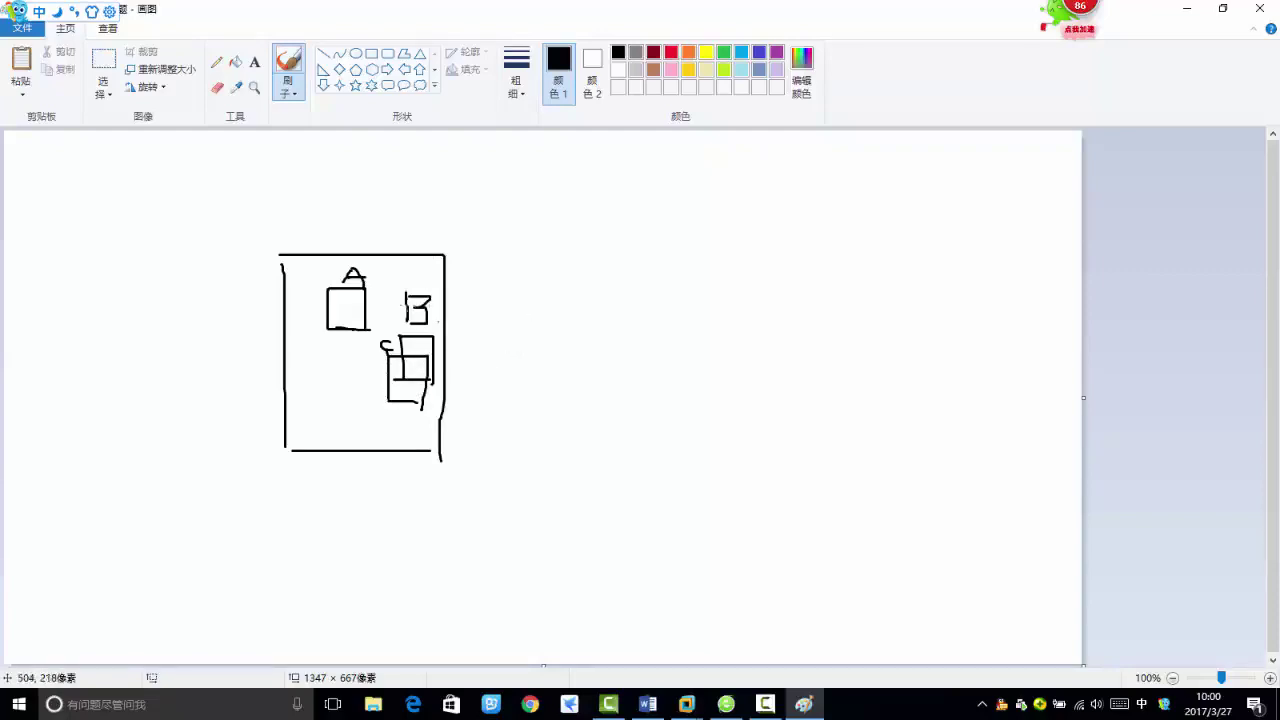
pyautogui.moveTo(408, 305)
pyautogui.mouseDown()
pyautogui.moveTo(430, 310)
pyautogui.moveTo(424, 320)
pyautogui.mouseUp()
pyautogui.moveTo(420, 355); pyautogui.dragTo(410, 374)
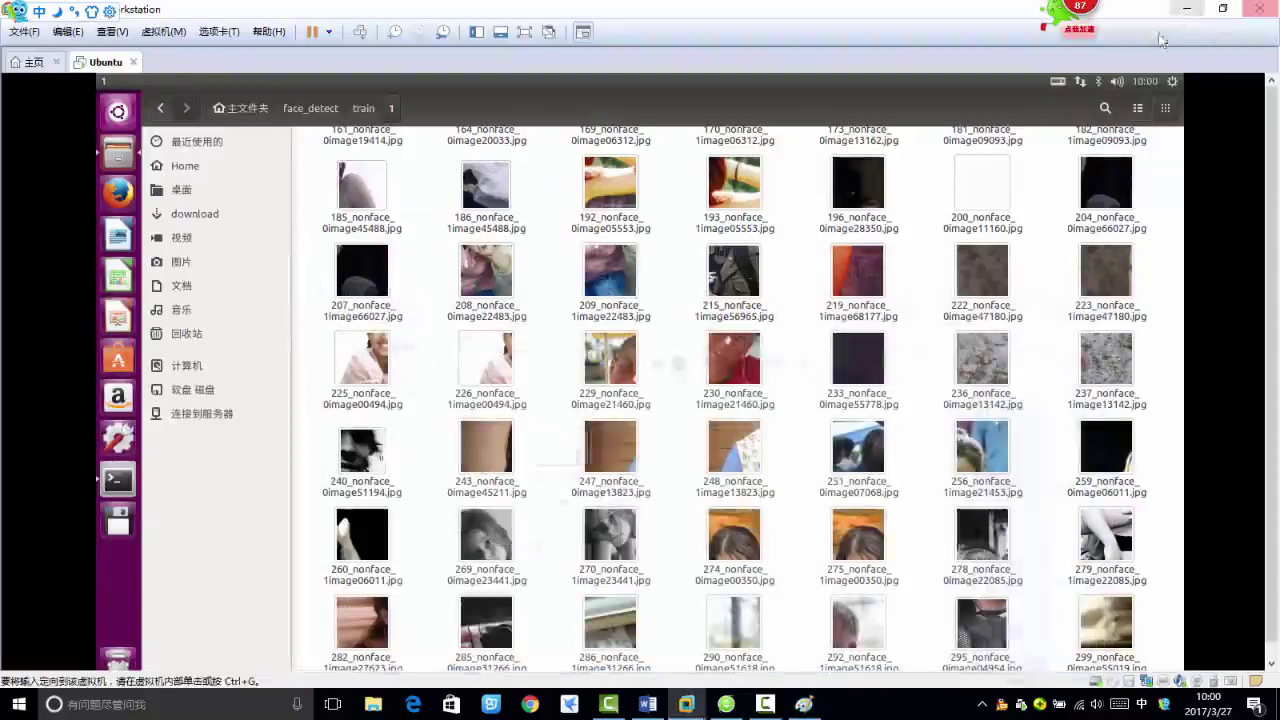
# - Switch back to the Ubuntu virtual machine and compare cropped samples such as 215, 229 and 230 in the train/1 folder
pyautogui.click(1187, 8)
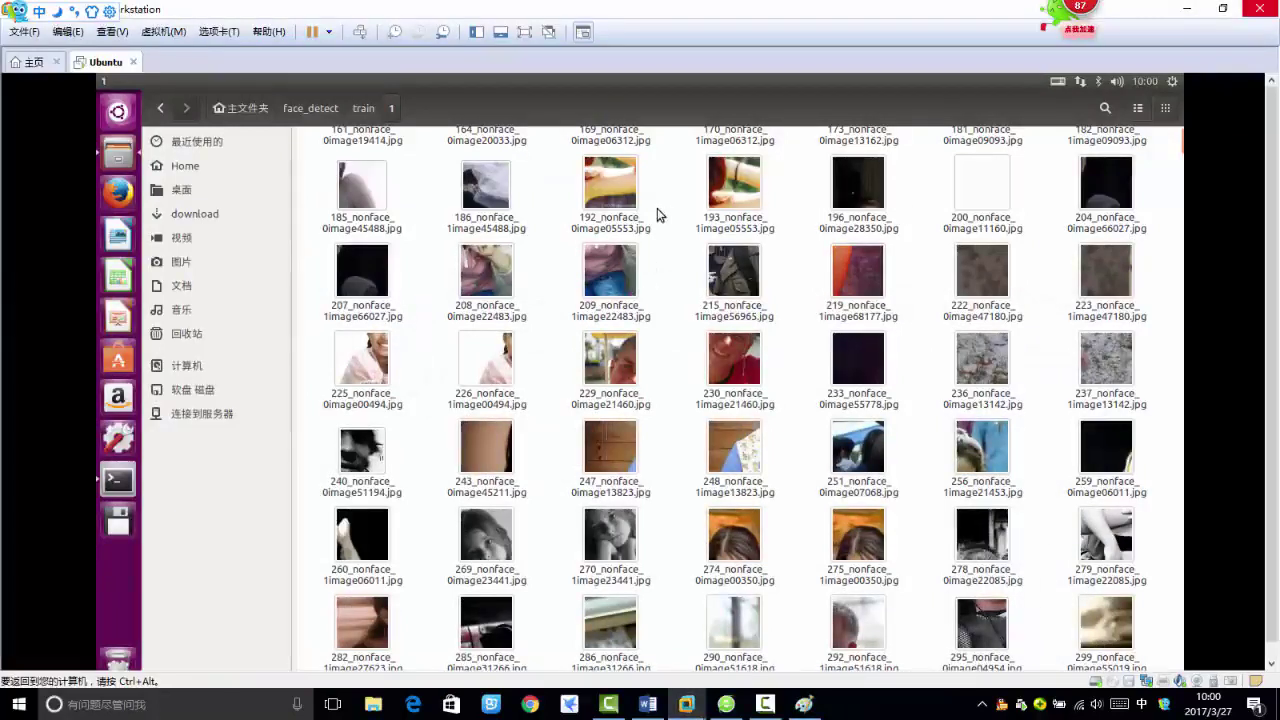
pyautogui.click(729, 275)
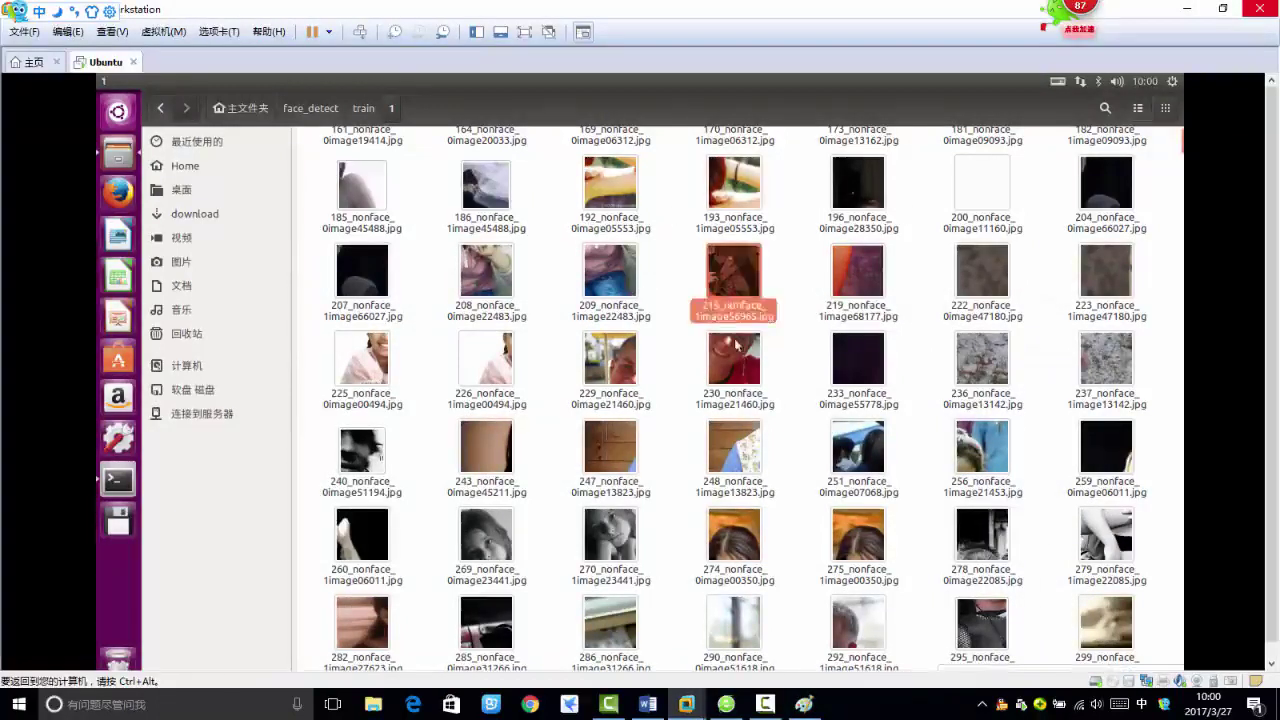
pyautogui.click(730, 362)
pyautogui.click(610, 365)
pyautogui.click(629, 290)
pyautogui.click(682, 268)
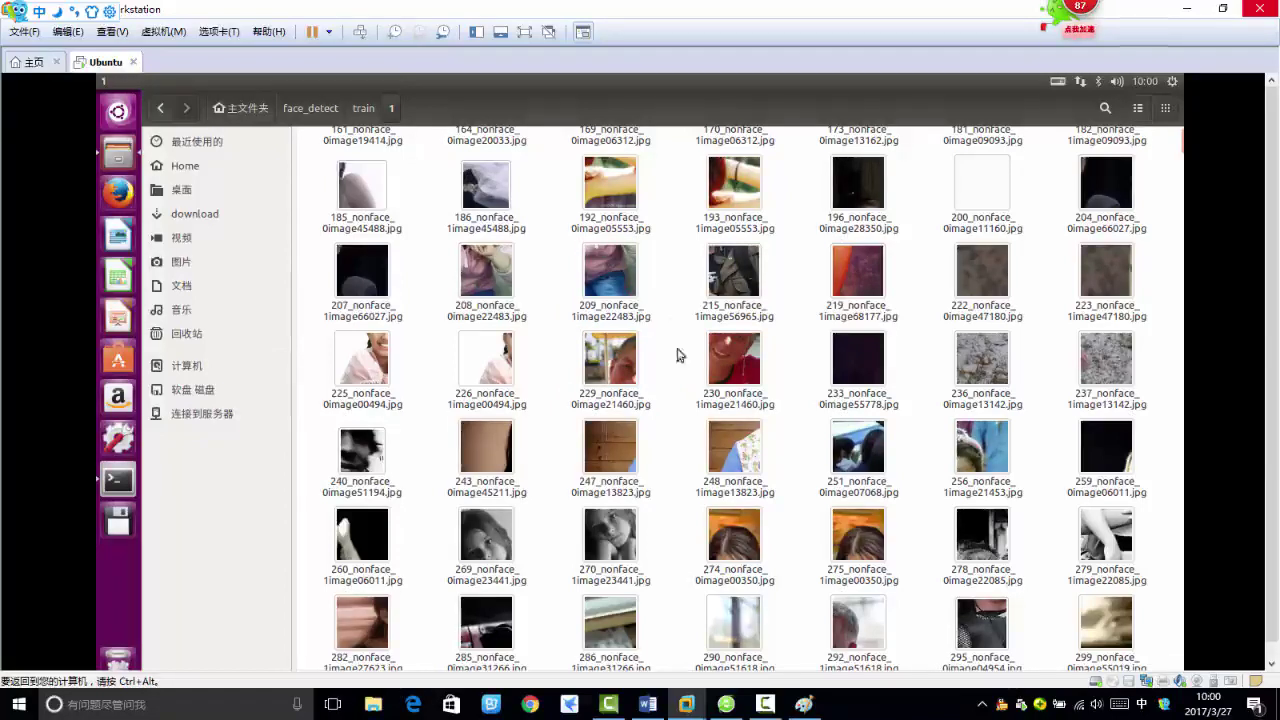
pyautogui.click(645, 369)
pyautogui.click(786, 368)
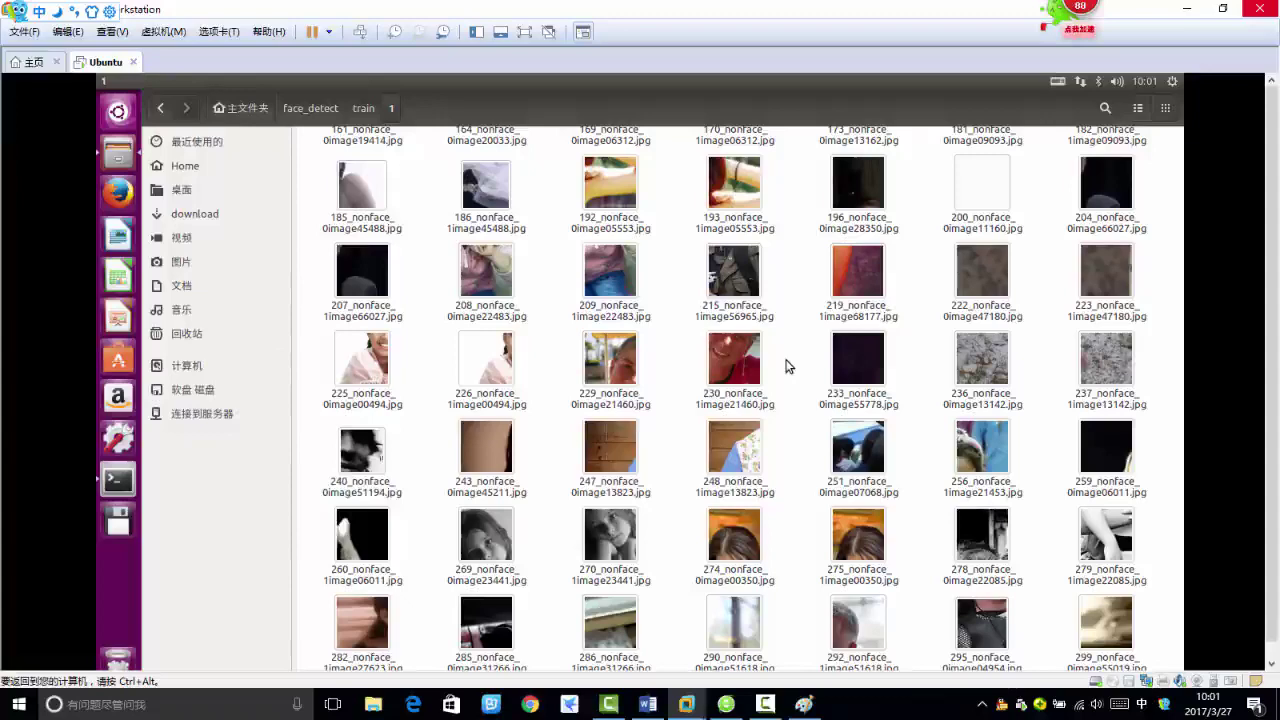
pyautogui.scroll(10, 786, 366)
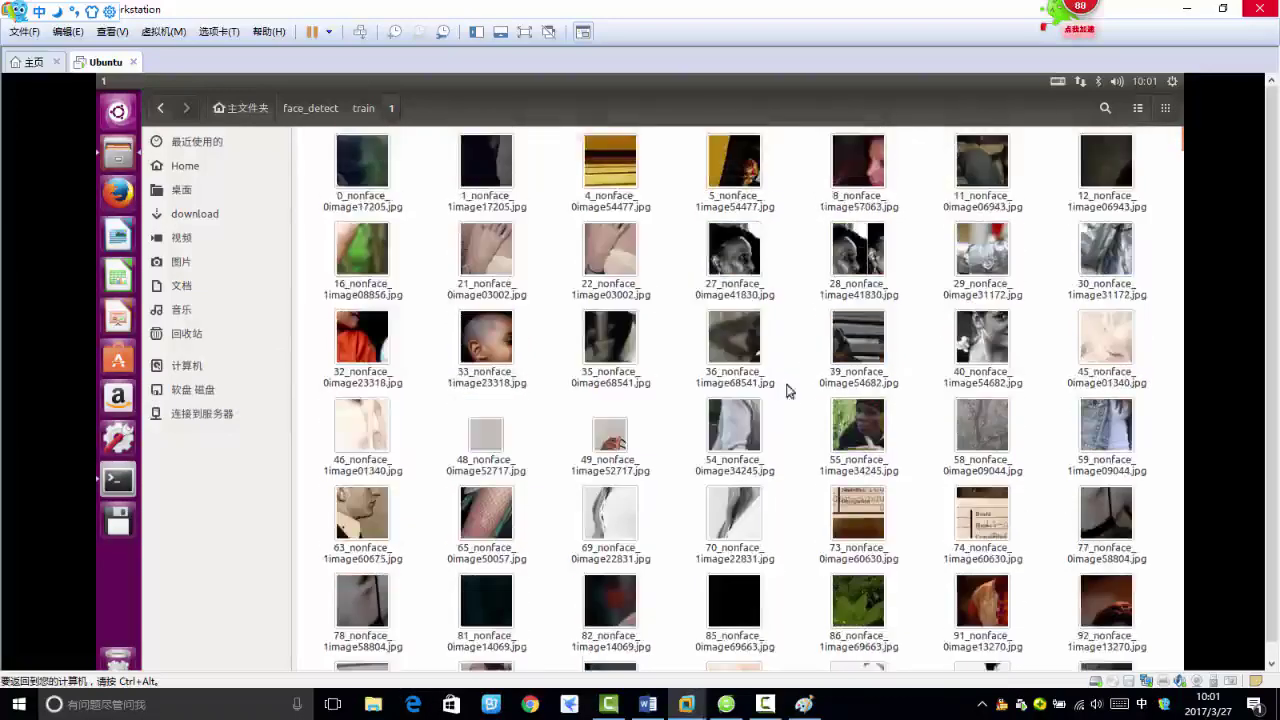
# - Switch to Paint, clear the previous sketch and brush a large square outline on the canvas
pyautogui.click(804, 704)
pyautogui.hotkey('ctrl', 'a')
pyautogui.press('Delete')
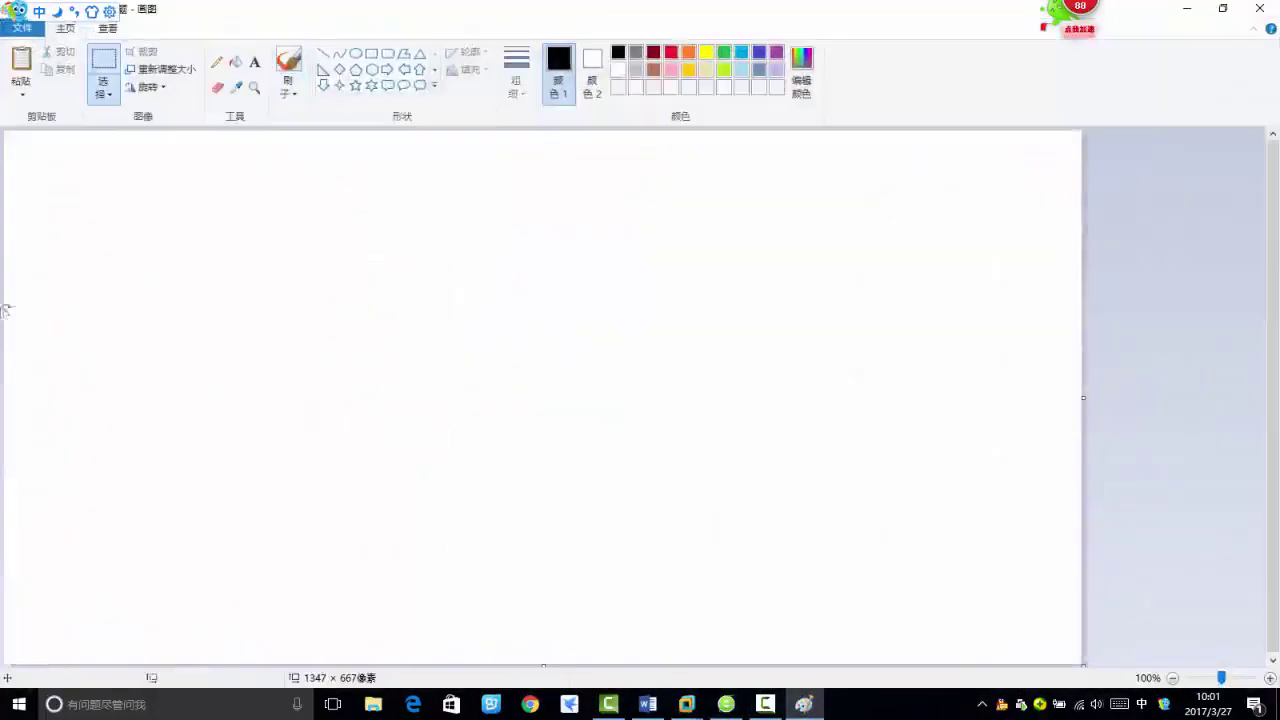
pyautogui.click(290, 60)
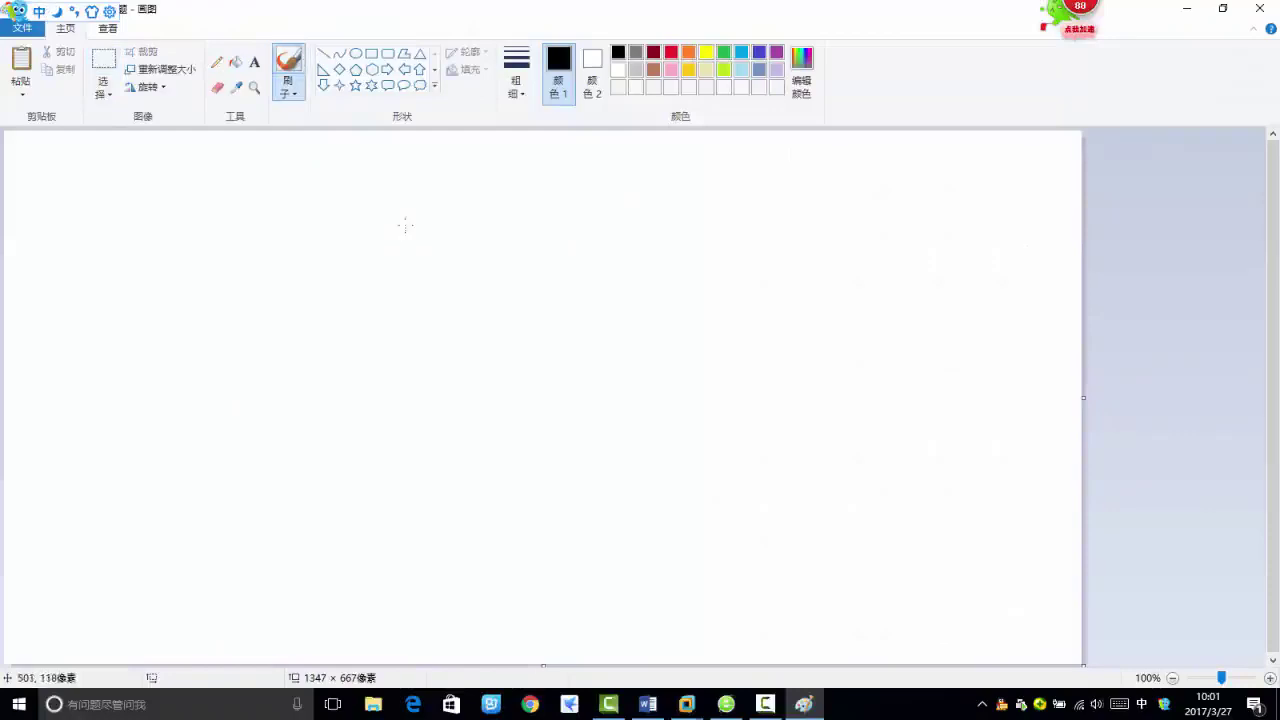
pyautogui.moveTo(405, 225); pyautogui.dragTo(401, 386)
pyautogui.moveTo(406, 222)
pyautogui.mouseDown()
pyautogui.moveTo(537, 221)
pyautogui.moveTo(572, 306)
pyautogui.moveTo(563, 391)
pyautogui.mouseUp()
pyautogui.moveTo(399, 381); pyautogui.dragTo(581, 385)
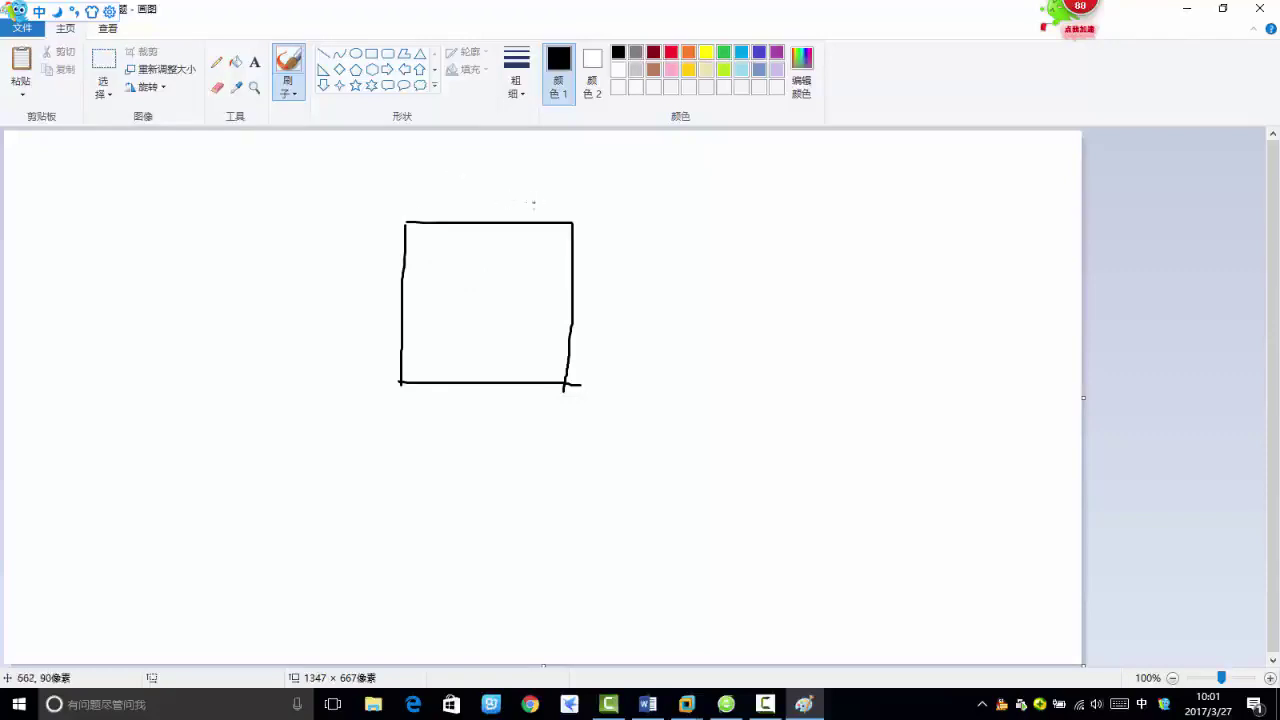
# - Handwrite the label 物体 above the upper-left corner of the square with the brush
pyautogui.moveTo(301, 155)
pyautogui.mouseDown()
pyautogui.moveTo(283, 190)
pyautogui.moveTo(312, 175)
pyautogui.moveTo(281, 215)
pyautogui.mouseUp()
pyautogui.moveTo(325, 164)
pyautogui.mouseDown()
pyautogui.moveTo(306, 190)
pyautogui.moveTo(340, 185)
pyautogui.moveTo(333, 213)
pyautogui.mouseUp()
pyautogui.moveTo(324, 192); pyautogui.dragTo(308, 218)
pyautogui.moveTo(386, 152)
pyautogui.mouseDown()
pyautogui.moveTo(362, 185)
pyautogui.moveTo(362, 230)
pyautogui.mouseUp()
pyautogui.moveTo(388, 188); pyautogui.dragTo(412, 175)
pyautogui.moveTo(404, 168)
pyautogui.mouseDown()
pyautogui.moveTo(395, 226)
pyautogui.moveTo(375, 208)
pyautogui.moveTo(421, 212)
pyautogui.moveTo(410, 206)
pyautogui.mouseUp()
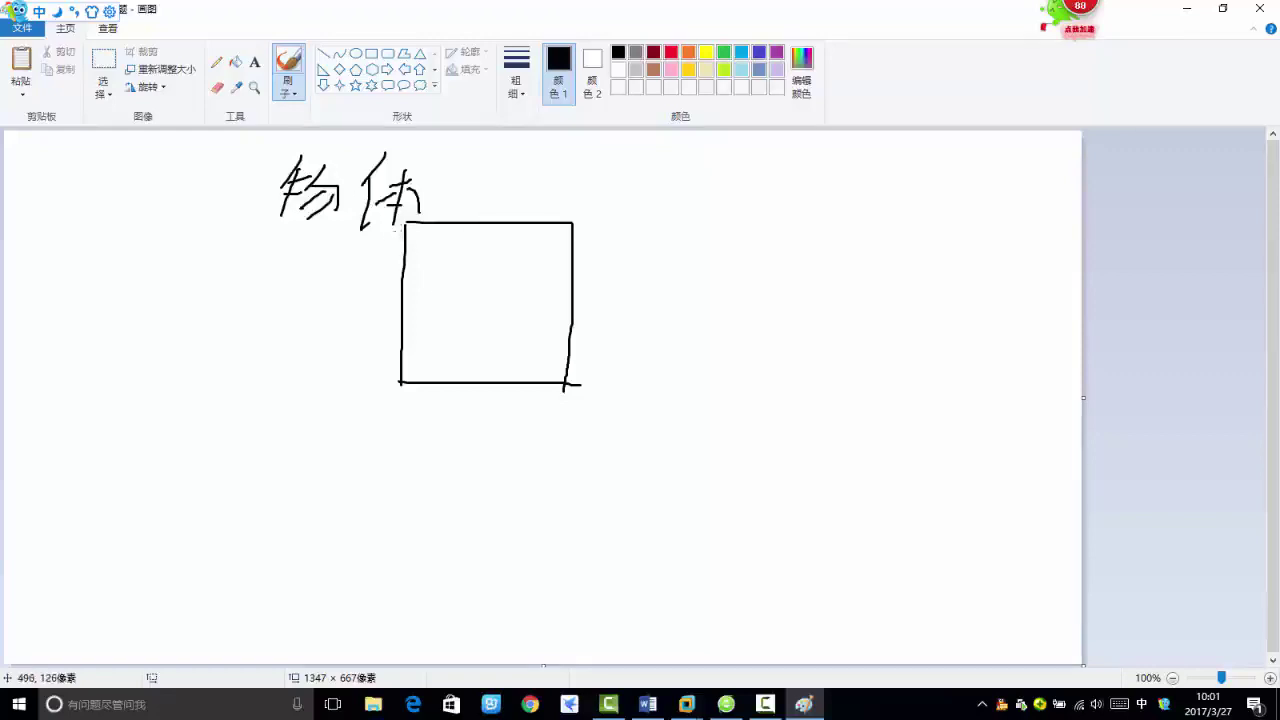
# - Sketch four smaller crop boxes inside the large square, two in the upper part and two in the lower part
pyautogui.moveTo(403, 232); pyautogui.dragTo(403, 312)
pyautogui.moveTo(410, 248)
pyautogui.mouseDown()
pyautogui.moveTo(457, 248)
pyautogui.moveTo(457, 283)
pyautogui.mouseUp()
pyautogui.moveTo(410, 290); pyautogui.dragTo(498, 287)
pyautogui.moveTo(527, 245); pyautogui.dragTo(541, 300)
pyautogui.moveTo(522, 292); pyautogui.dragTo(548, 290)
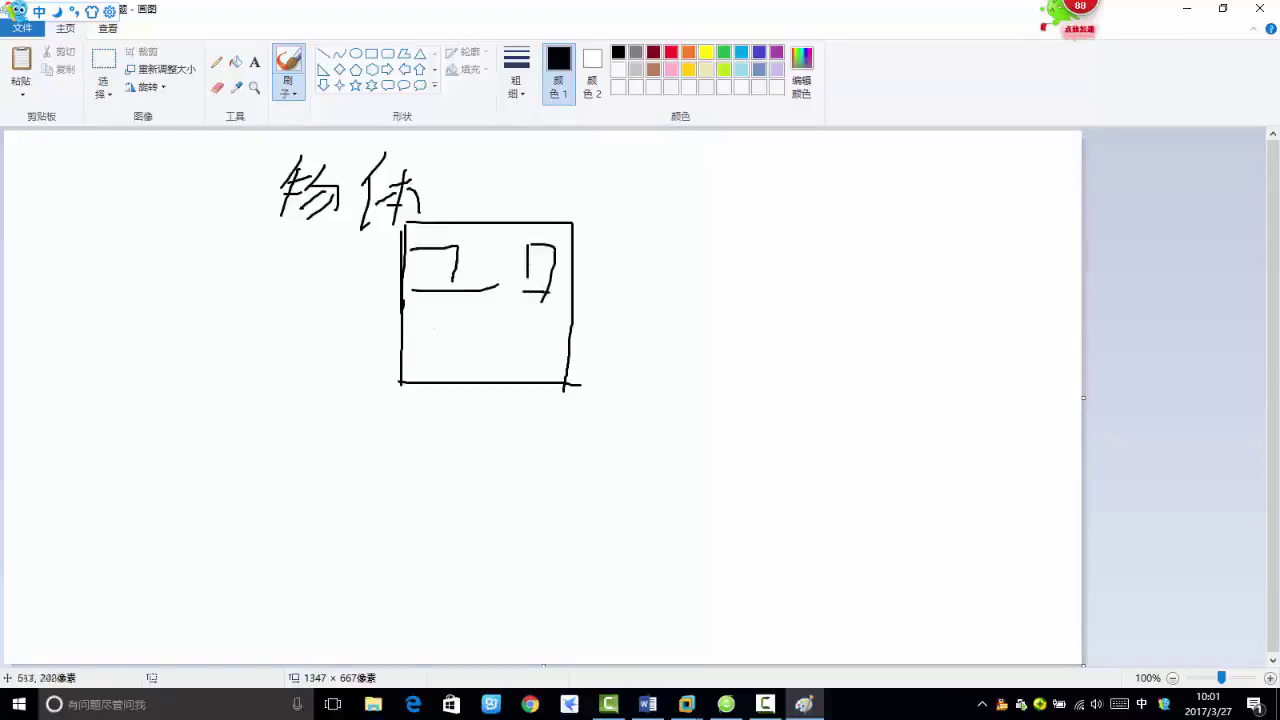
pyautogui.moveTo(433, 320); pyautogui.dragTo(433, 354)
pyautogui.moveTo(440, 313)
pyautogui.mouseDown()
pyautogui.moveTo(466, 316)
pyautogui.moveTo(456, 366)
pyautogui.mouseUp()
pyautogui.moveTo(430, 352); pyautogui.dragTo(460, 351)
pyautogui.moveTo(500, 288); pyautogui.dragTo(500, 338)
pyautogui.moveTo(500, 290)
pyautogui.mouseDown()
pyautogui.moveTo(524, 290)
pyautogui.moveTo(549, 341)
pyautogui.mouseUp()
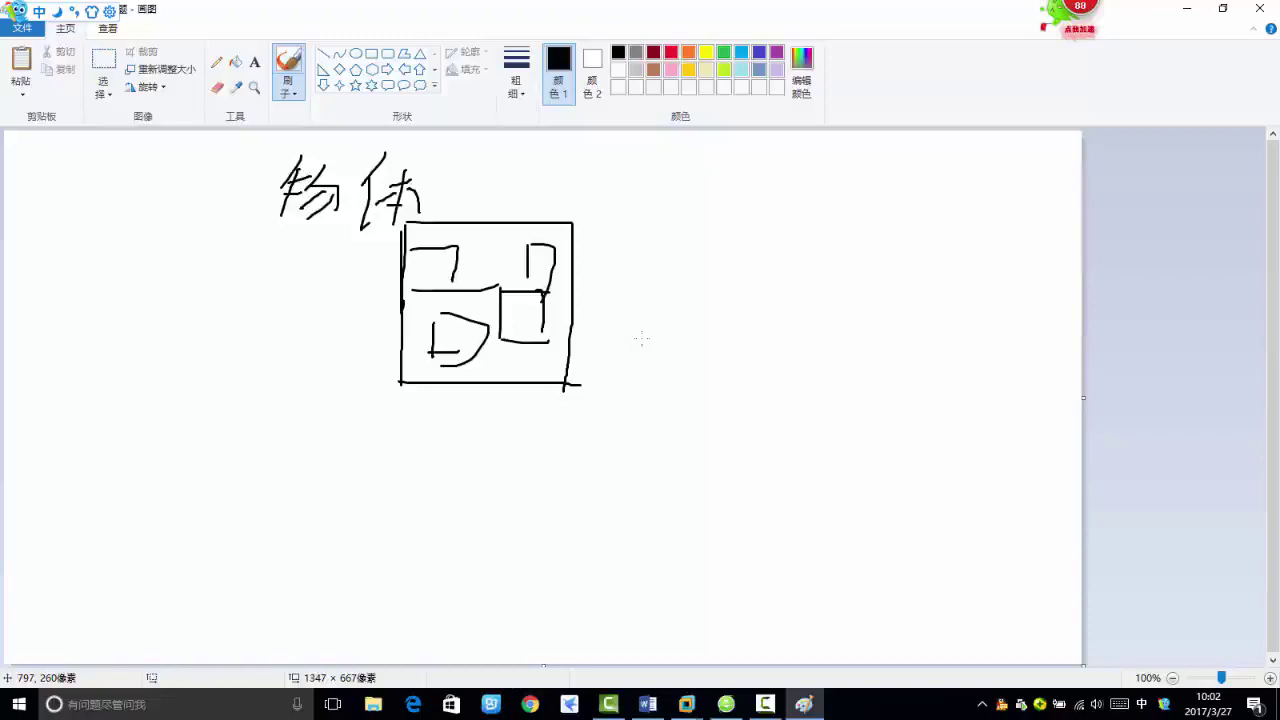
# - Switch back to the Ubuntu virtual machine and look over non-face samples 69 and 70 in the train/1 folder
pyautogui.click(1186, 8)
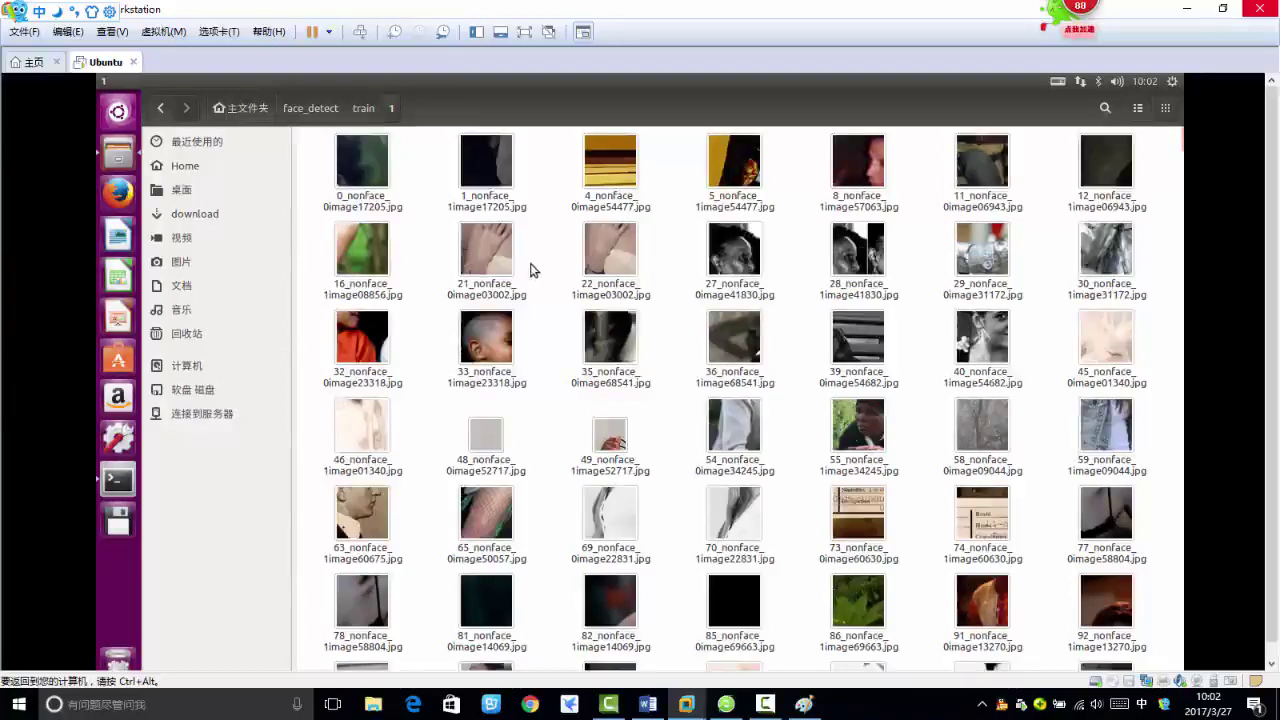
pyautogui.scroll(-3, 530, 272)
pyautogui.click(650, 420)
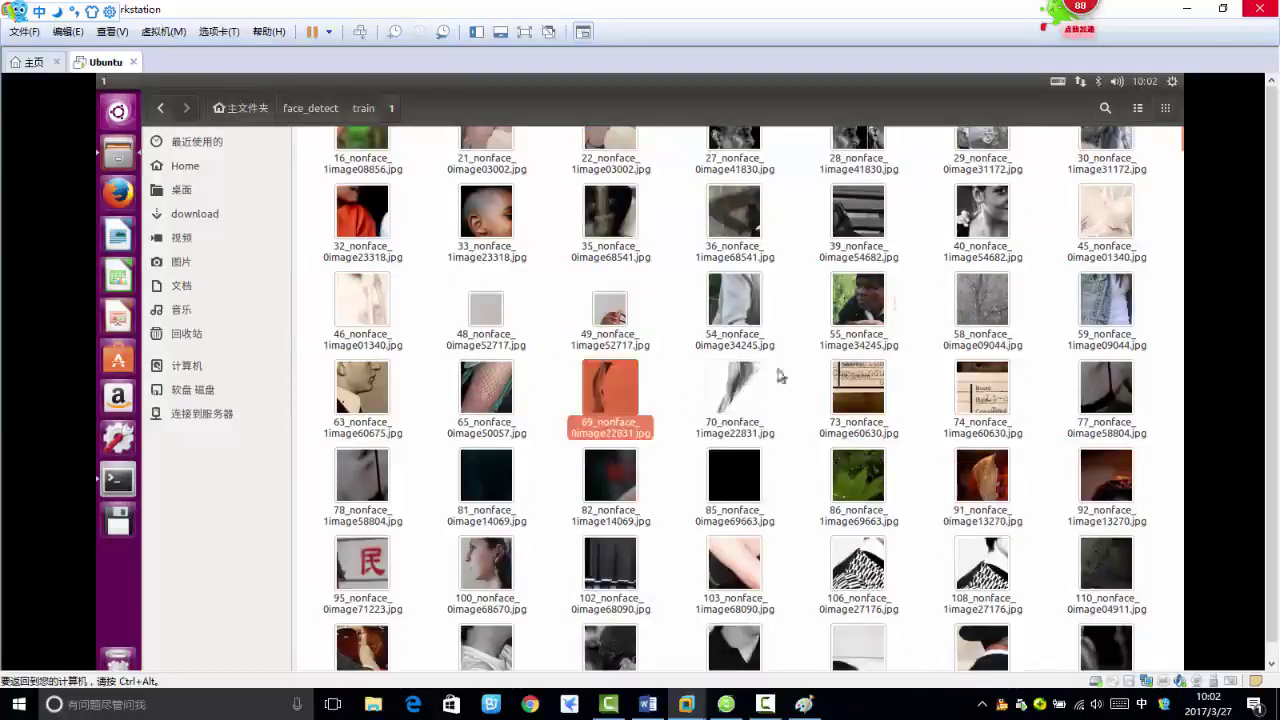
pyautogui.click(765, 378)
pyautogui.scroll(3, 835, 338)
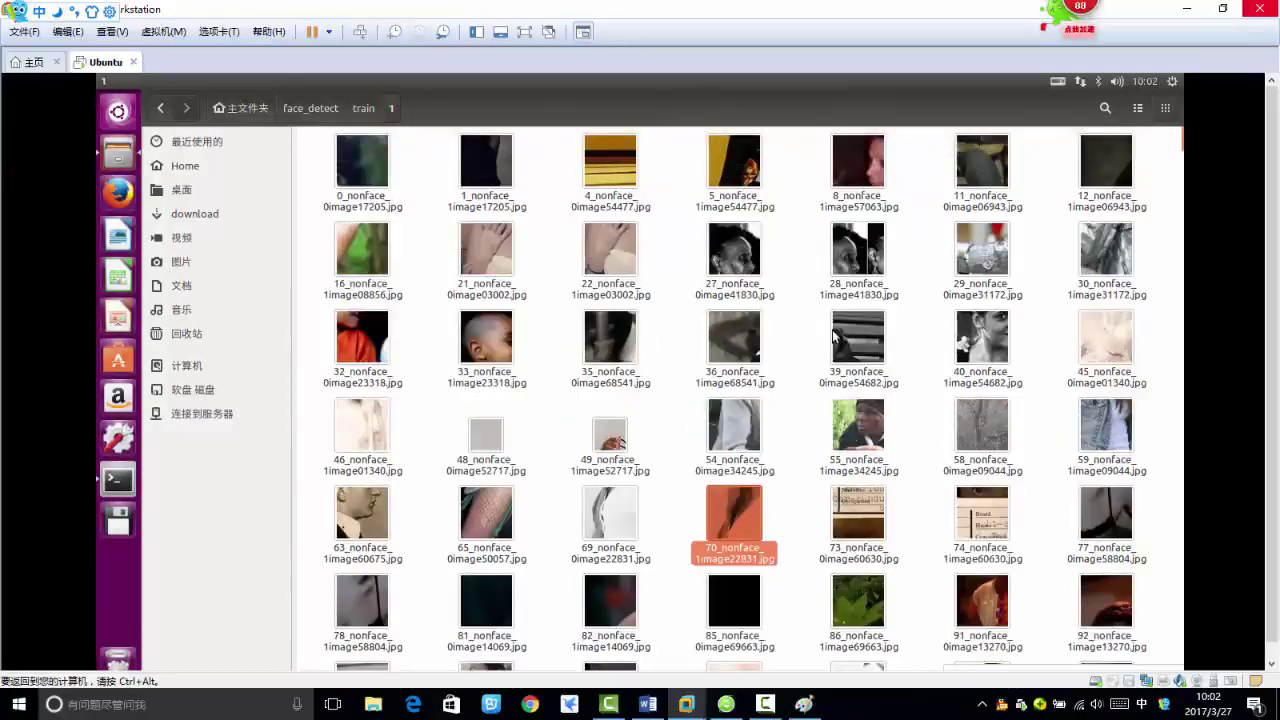
# - Go back from the train/1 image folder to the face_detect project folder and clear the selection
pyautogui.click(163, 109)
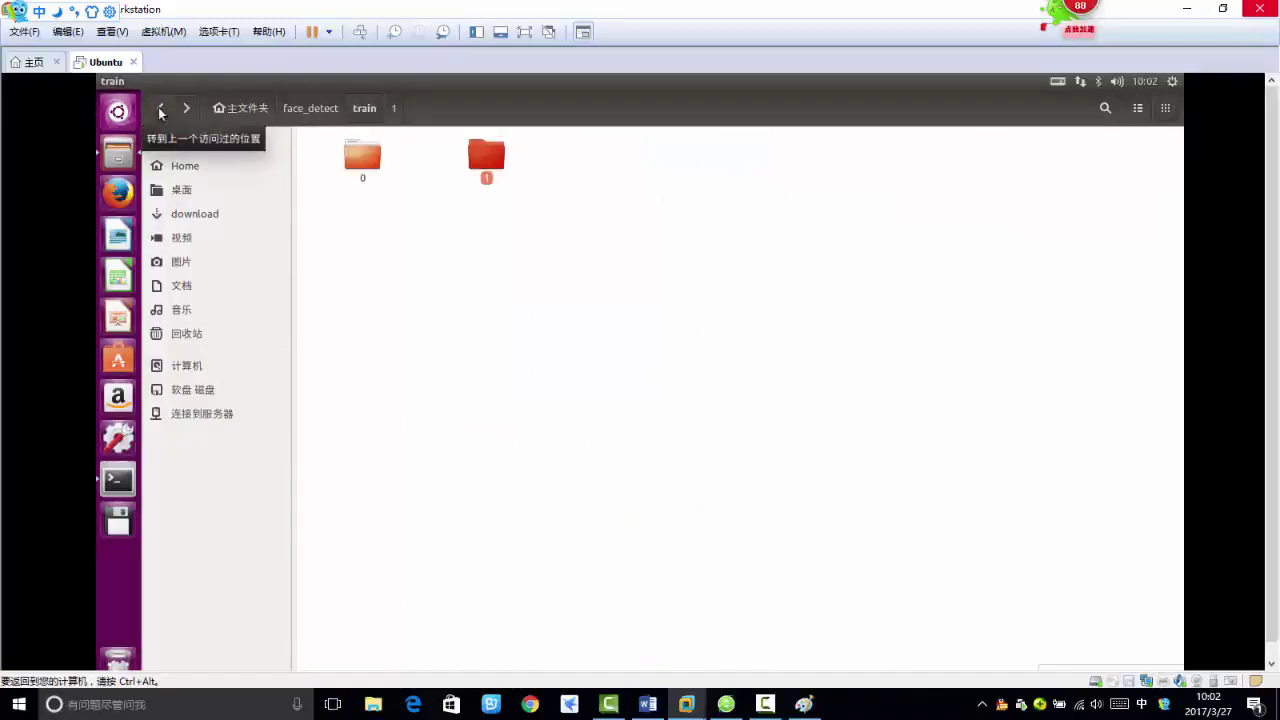
pyautogui.click(164, 114)
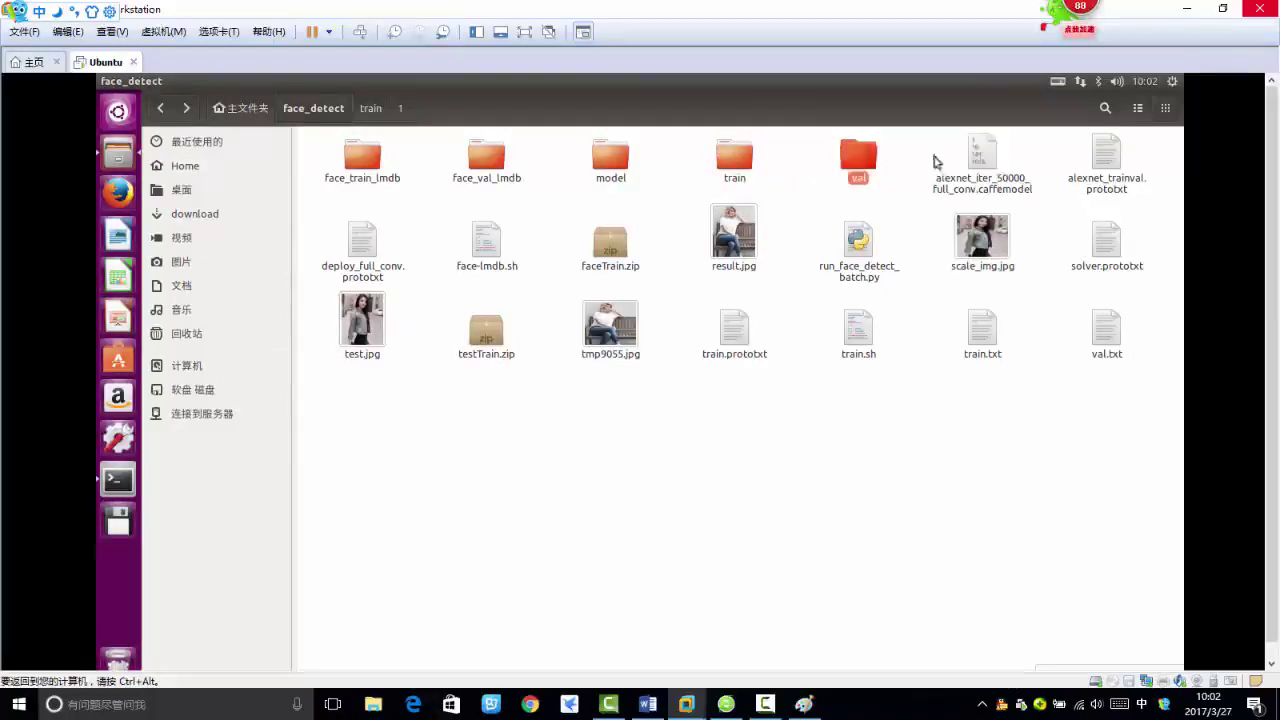
pyautogui.click(771, 320)
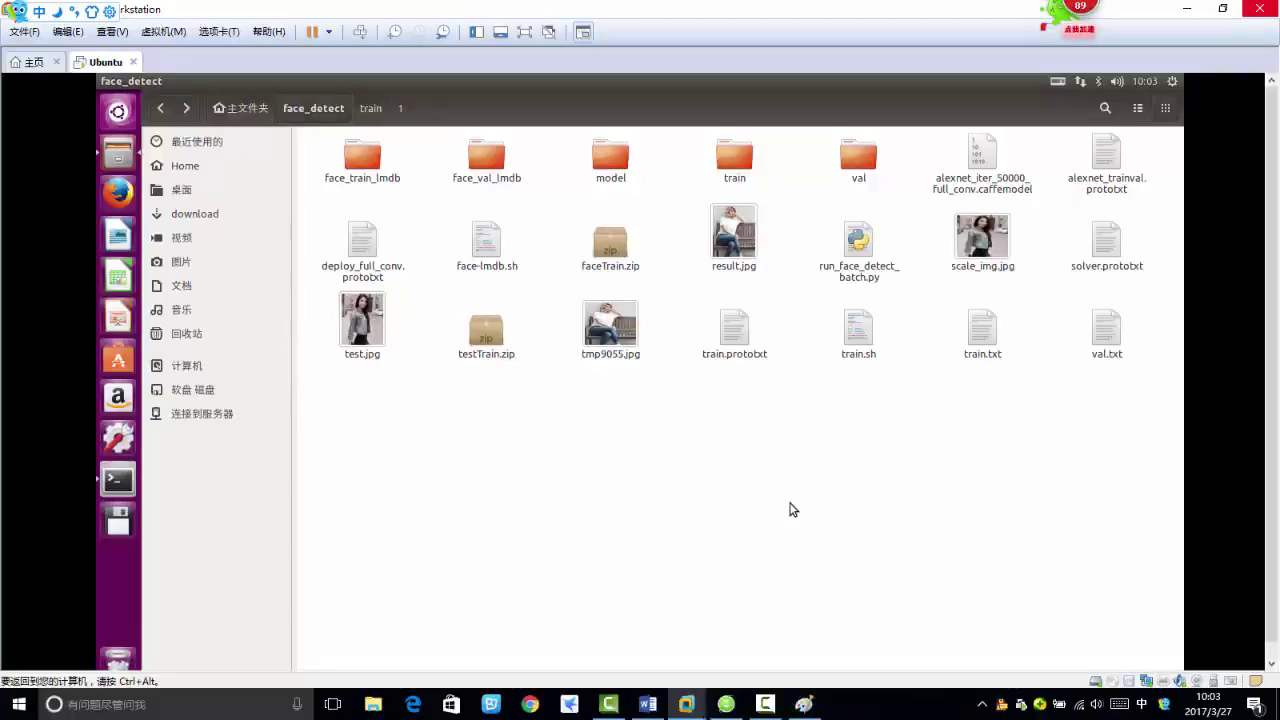
# - Point out the train and val dataset folders in face_detect by selecting them together and then in turn
pyautogui.moveTo(688, 145); pyautogui.dragTo(886, 186)
pyautogui.click(886, 186)
pyautogui.click(750, 162)
pyautogui.click(858, 158)
pyautogui.click(730, 160)
pyautogui.click(844, 160)
pyautogui.click(736, 160)
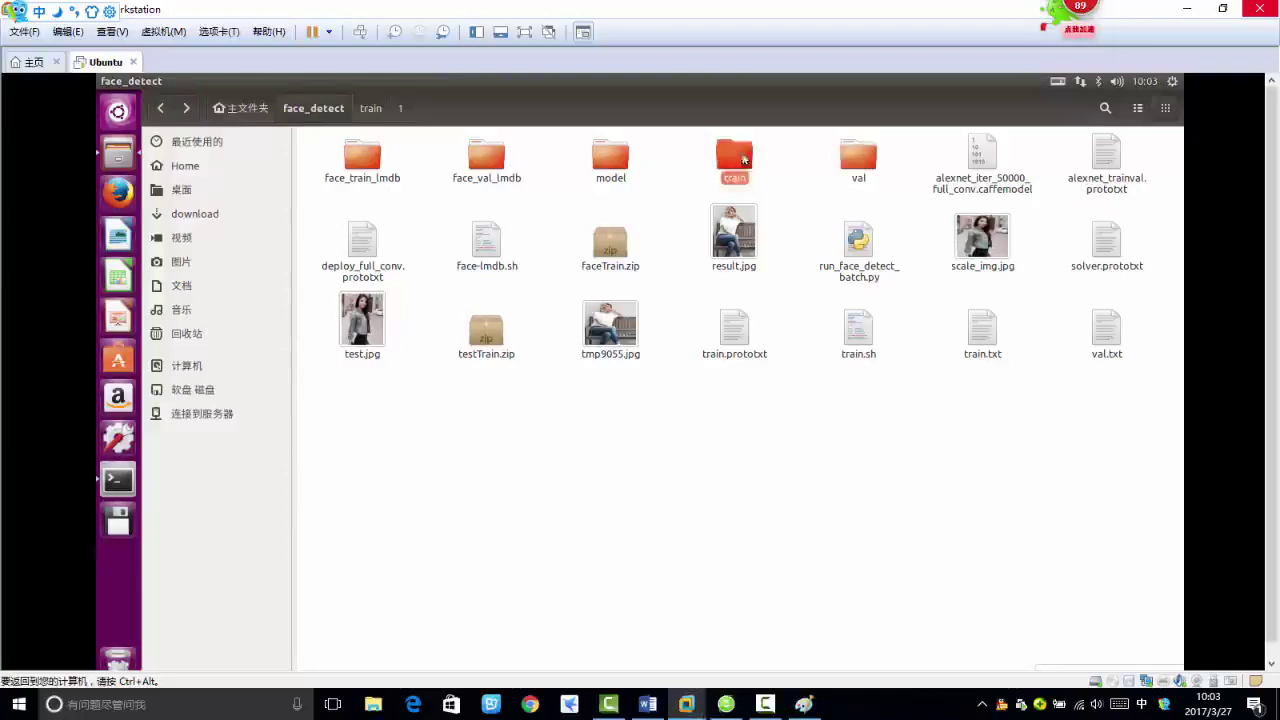
pyautogui.click(858, 153)
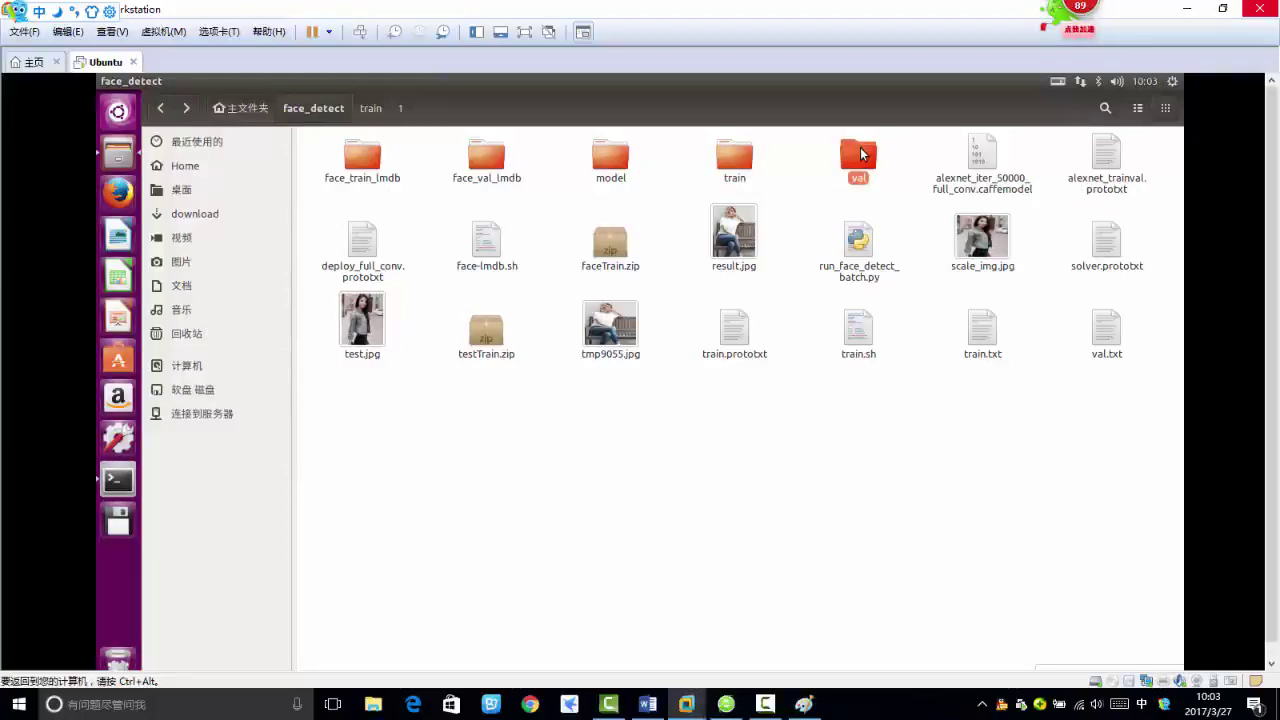
# - Point out train.txt and the val and train folders in face_detect by selecting each in turn, and clear the selection
pyautogui.click(982, 328)
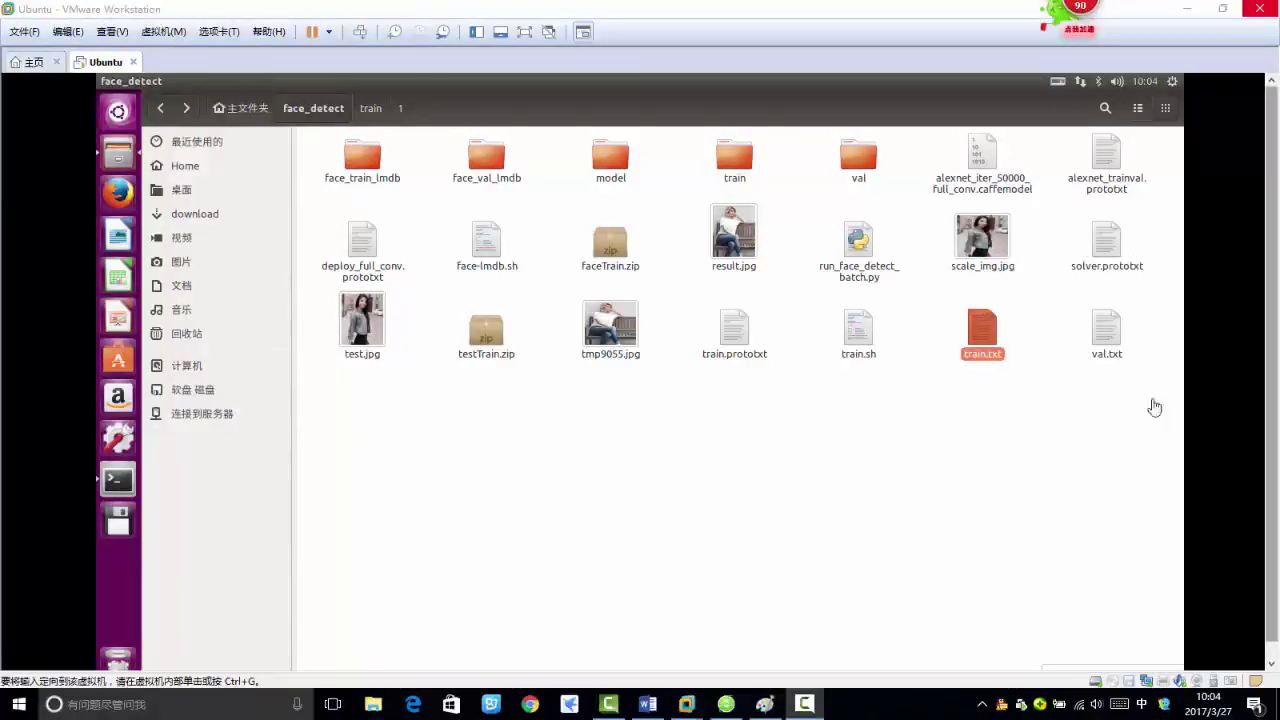
pyautogui.click(842, 162)
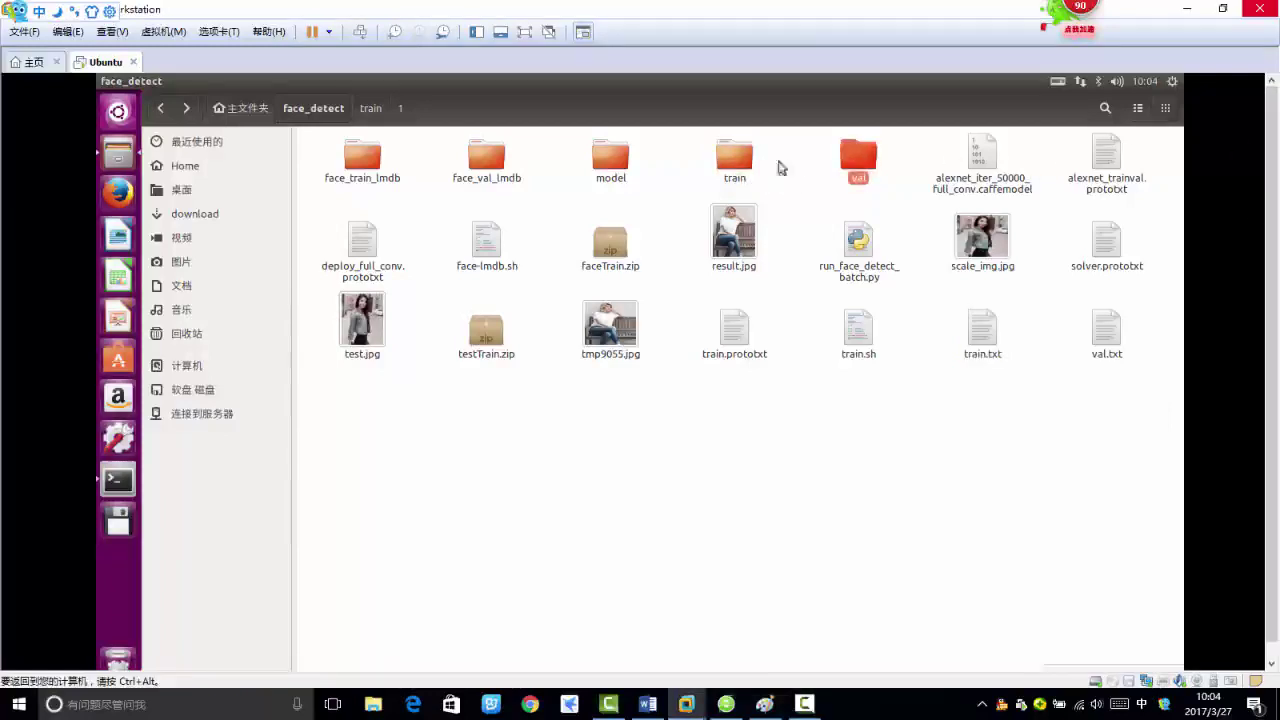
pyautogui.click(738, 160)
pyautogui.click(742, 452)
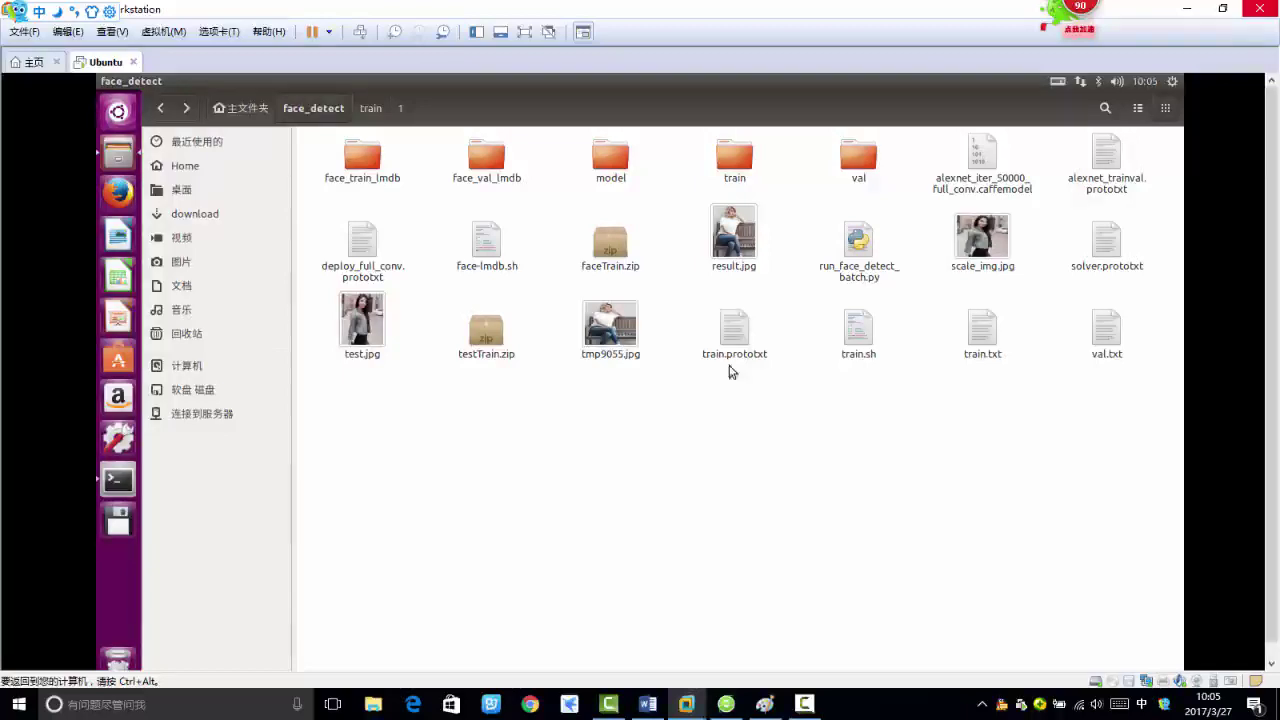
# - Switch to the Word document 人脸检测.docx and add a line below 对于负样本： reading 进行一个随机的裁剪，
pyautogui.click(659, 700)
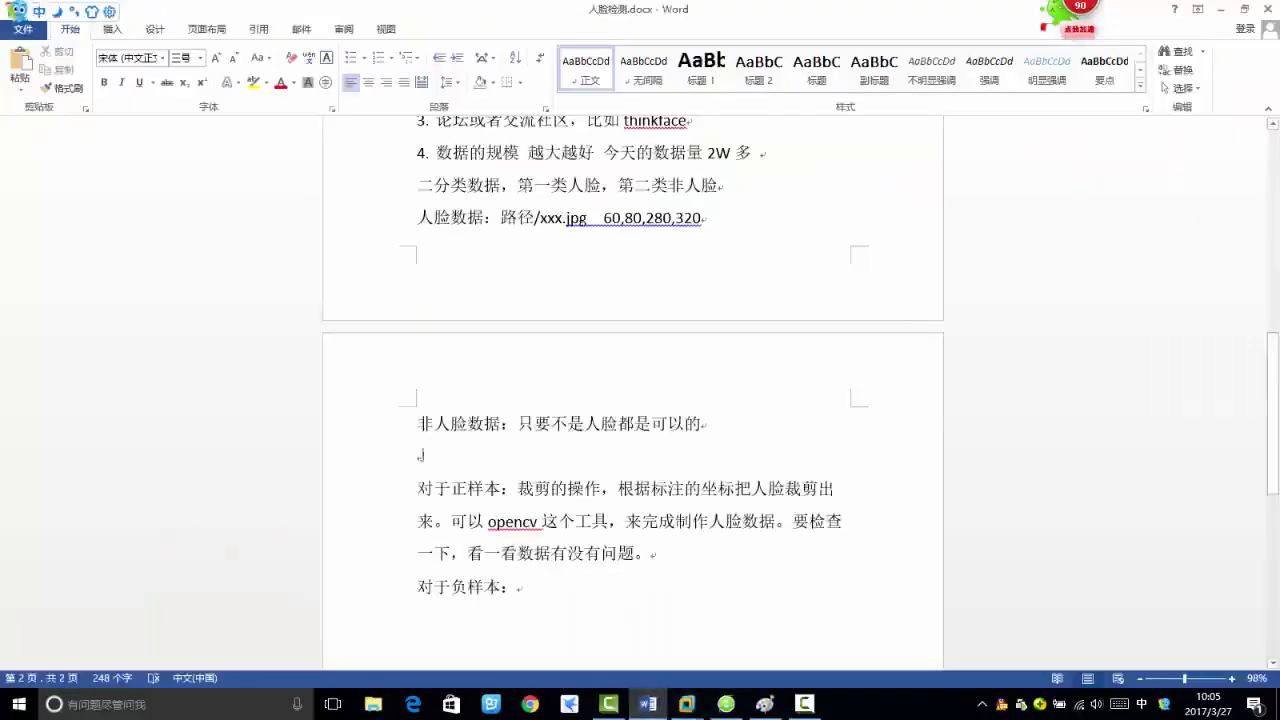
pyautogui.scroll(-2, 641, 481)
pyautogui.scroll(-3, 641, 481)
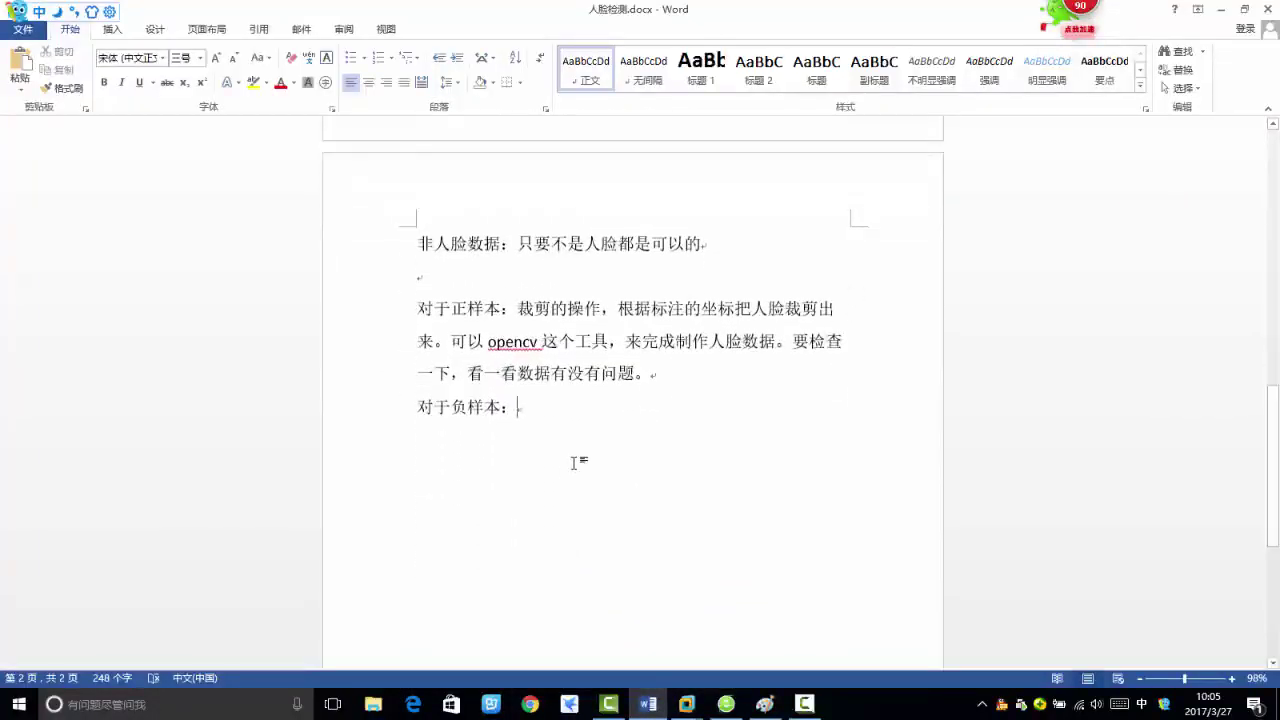
pyautogui.press('Return')
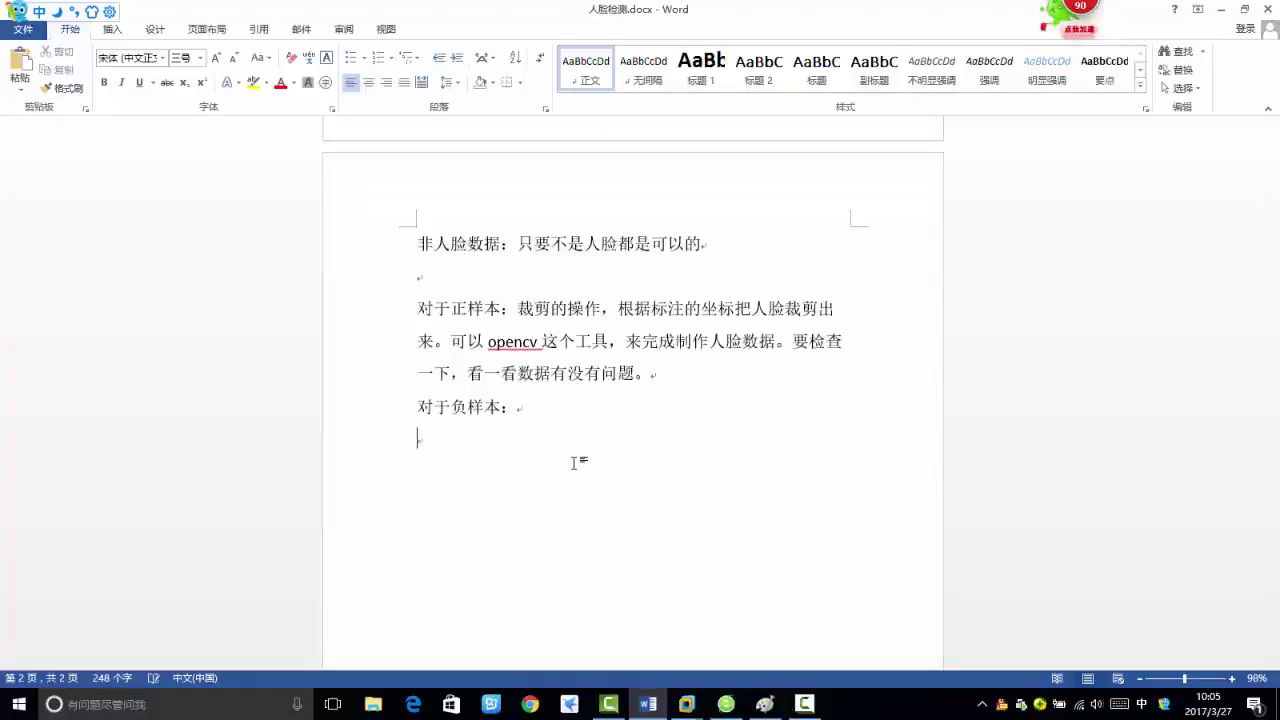
pyautogui.write('jinixng')
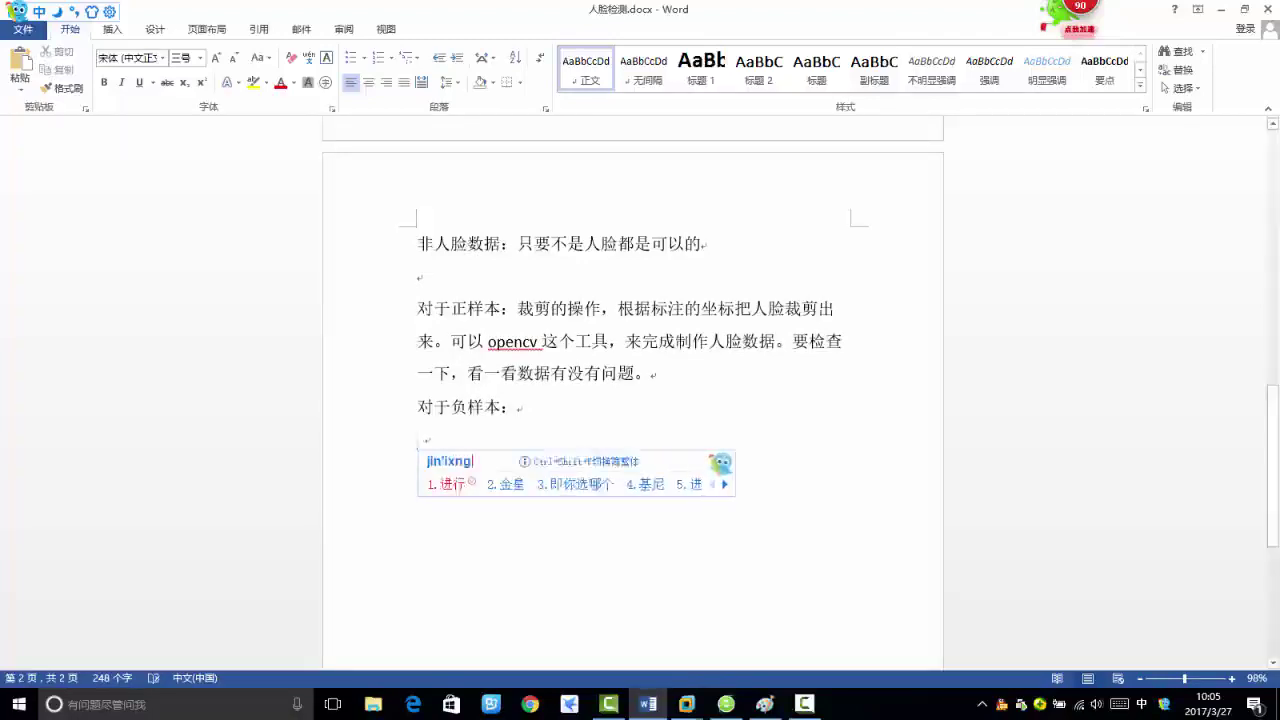
pyautogui.press('space')
pyautogui.write('yige')
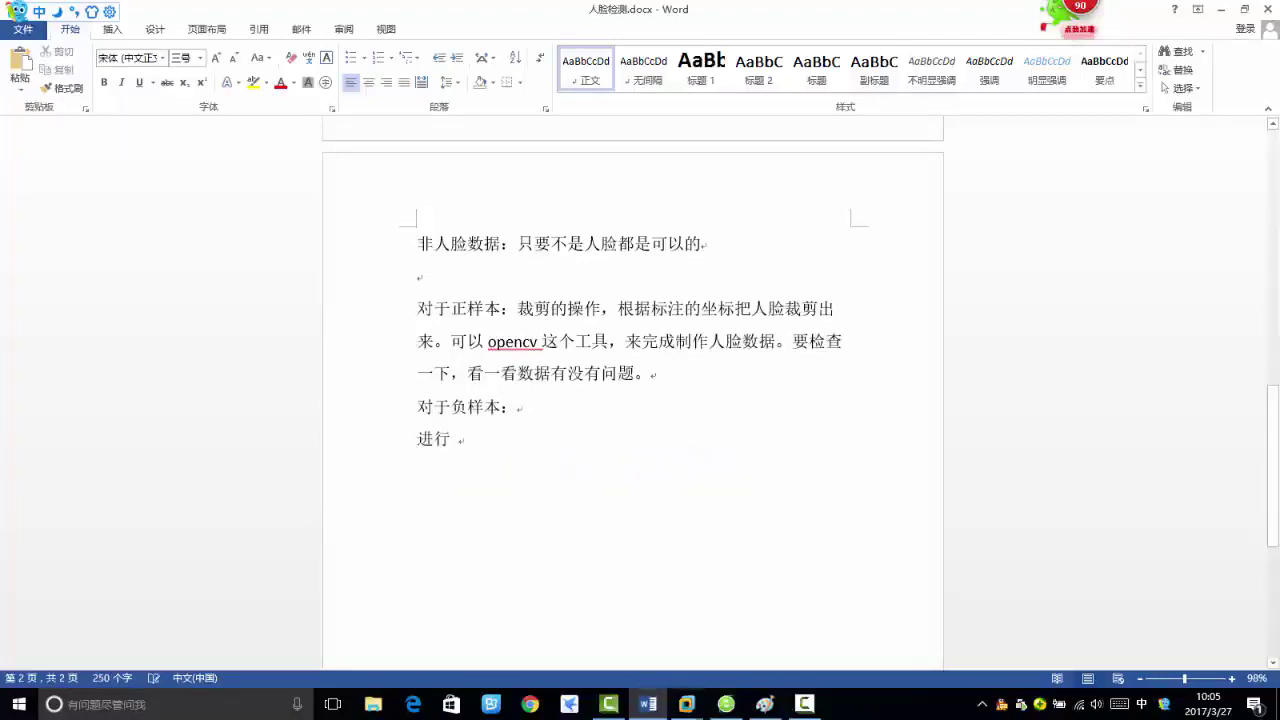
pyautogui.press('space')
pyautogui.write('suiji')
pyautogui.press('space')
pyautogui.write('de')
pyautogui.press('space')
pyautogui.write('caijian')
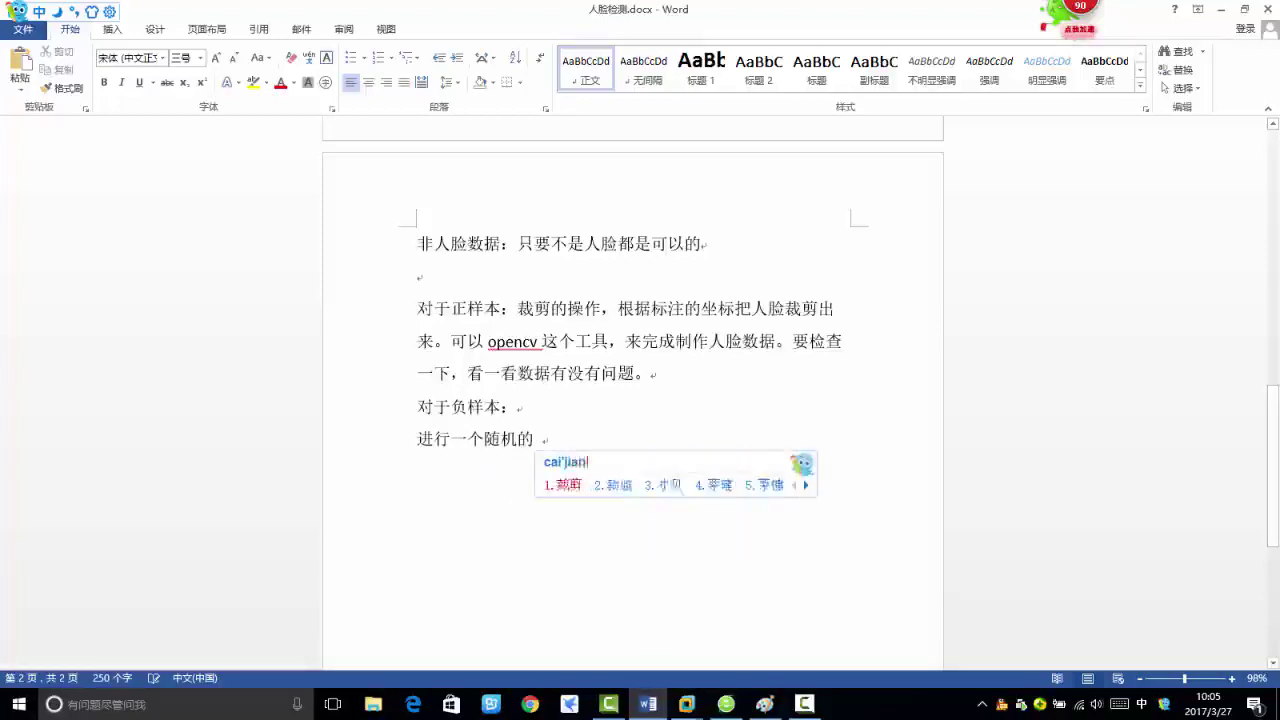
pyautogui.press('space')
pyautogui.write(',')
# - Continue the negative-sample line with IOU 这个比例（重叠的比例）
pyautogui.press('shift')
pyautogui.write('IOU')
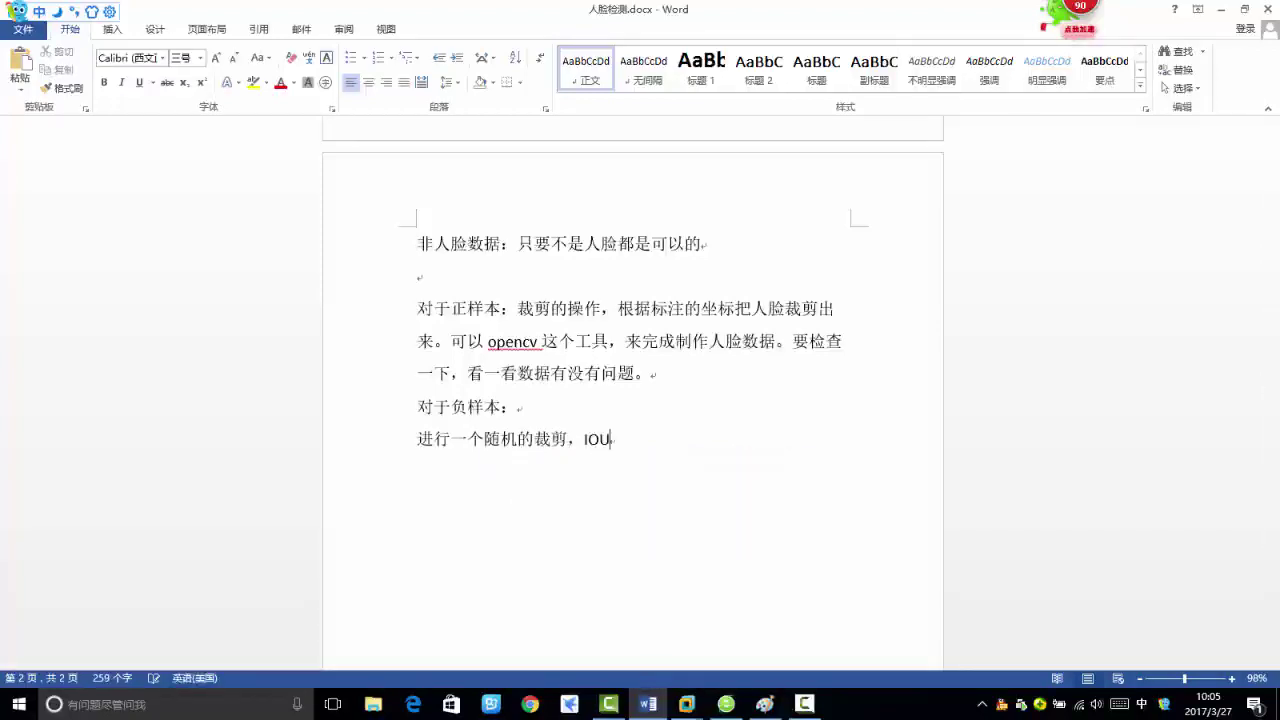
pyautogui.press('shift')
pyautogui.write('zhege')
pyautogui.press('space')
pyautogui.write('bili')
pyautogui.press('space')
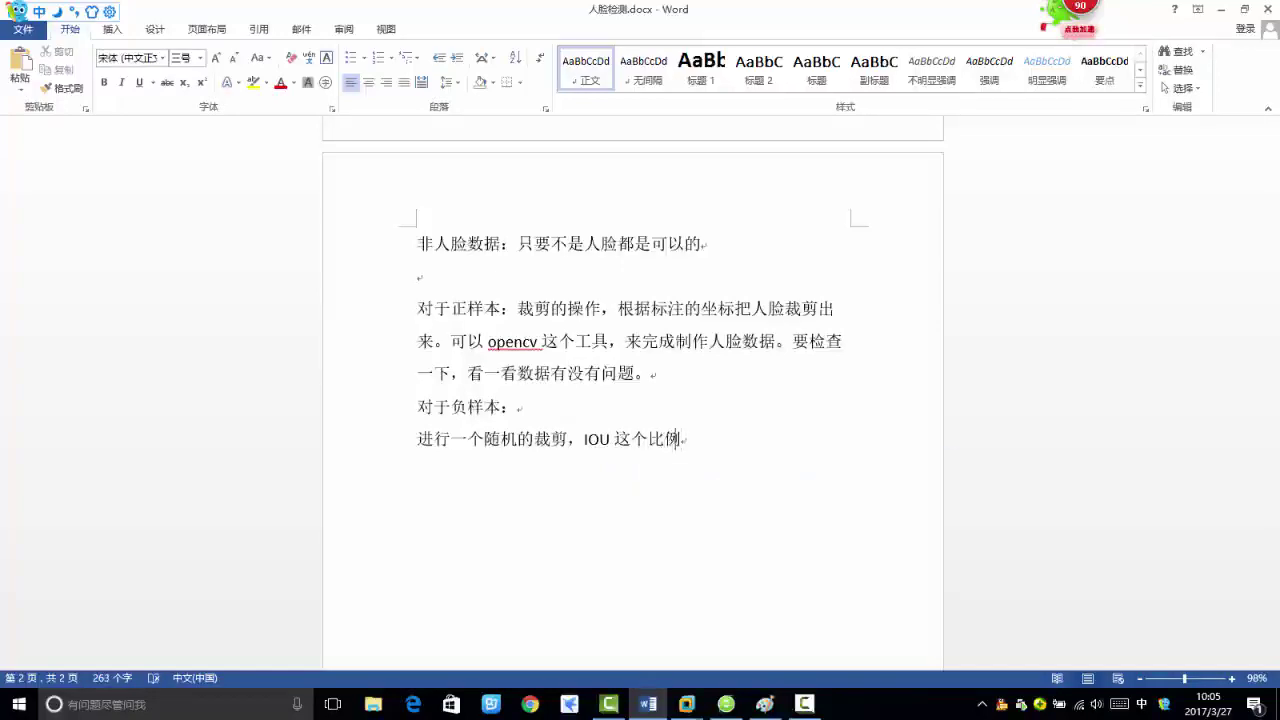
pyautogui.write('()')
pyautogui.press('Left')
pyautogui.write('zheng')
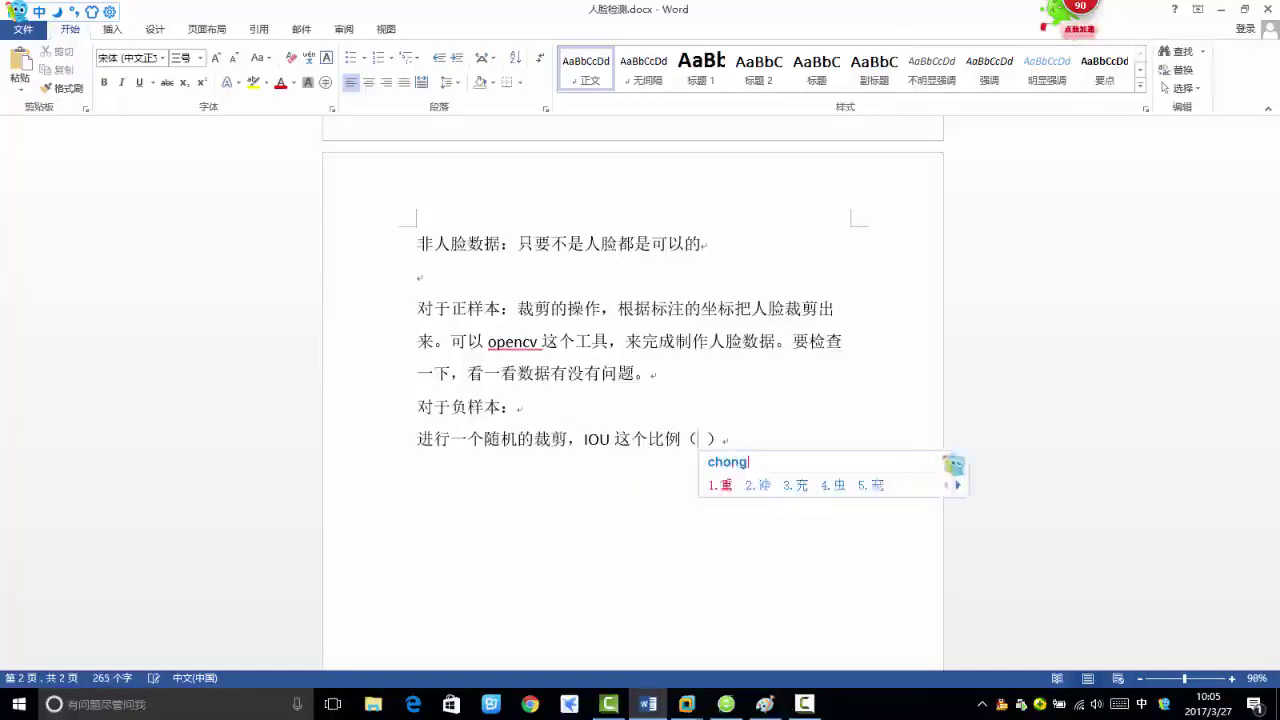
pyautogui.press('Escape')
pyautogui.write('chongdiede')
pyautogui.press('space')
pyautogui.write('bili')
pyautogui.press('space')
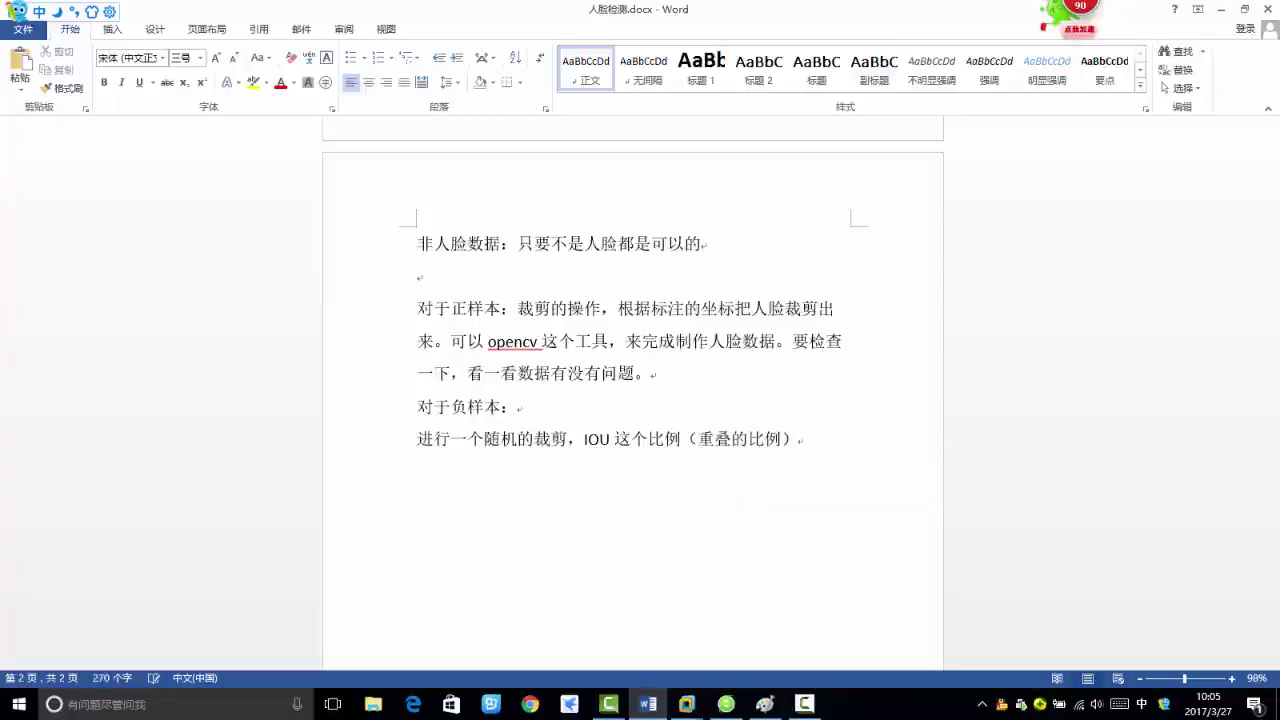
# - Append 在原始的数据当中， after the closing parenthesis of the negative-sample line
pyautogui.press('Right')
pyautogui.write('zai')
pyautogui.press('space')
pyautogui.write('yuanshi')
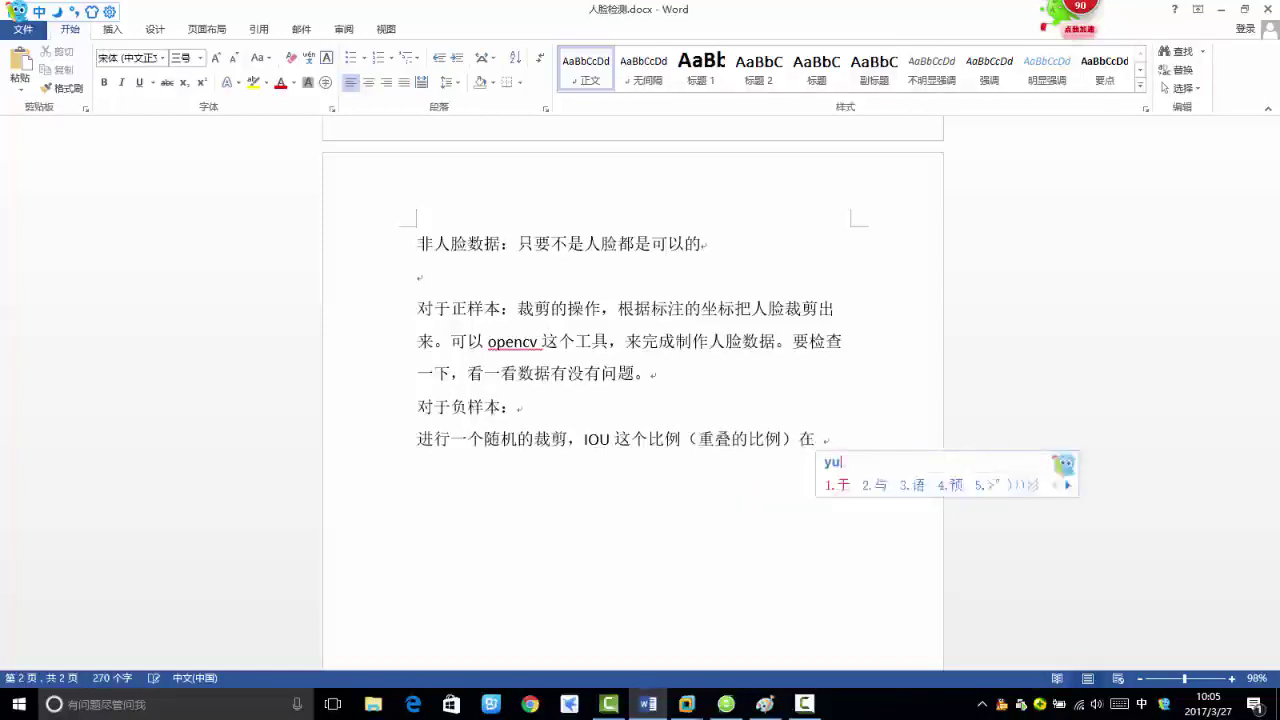
pyautogui.press('space')
pyautogui.write('d')
pyautogui.press('space')
pyautogui.write('shujudang')
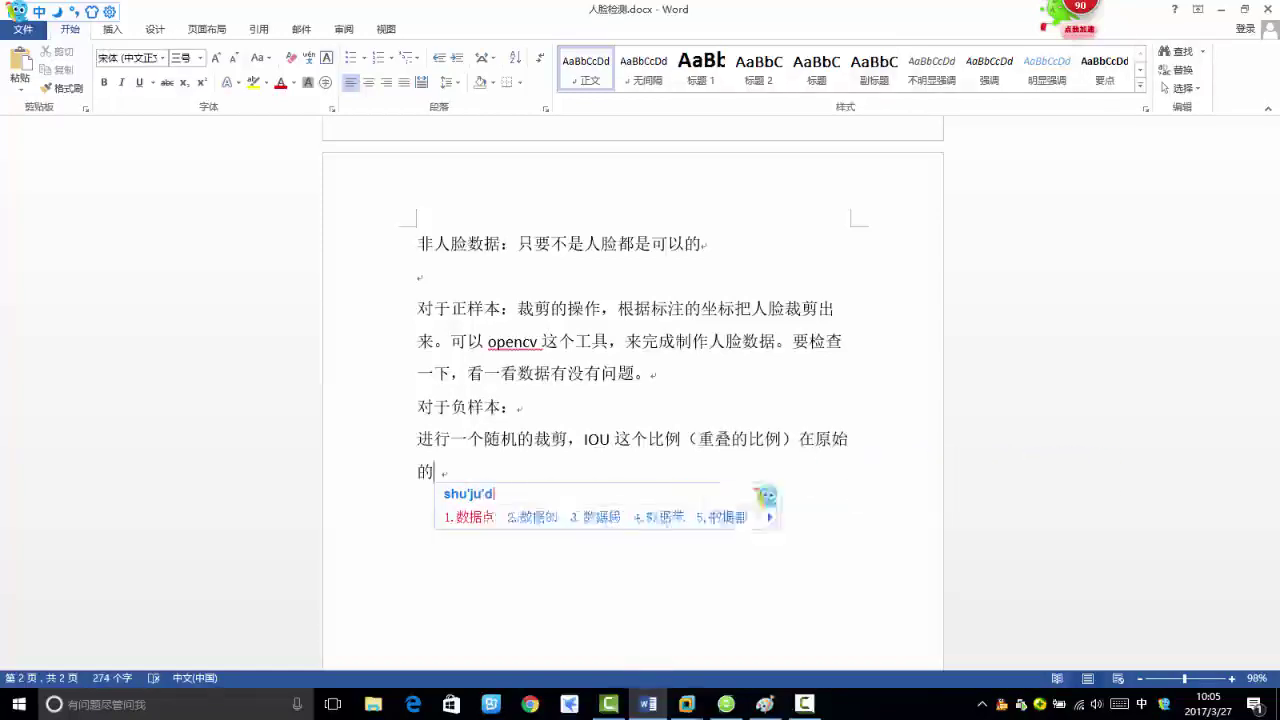
pyautogui.write('zhong')
pyautogui.press('space')
pyautogui.write(',')
# - Add the overlap criterion IOU<0.3 认为是一个负样本， to the negative-sample paragraph
pyautogui.press('shift')
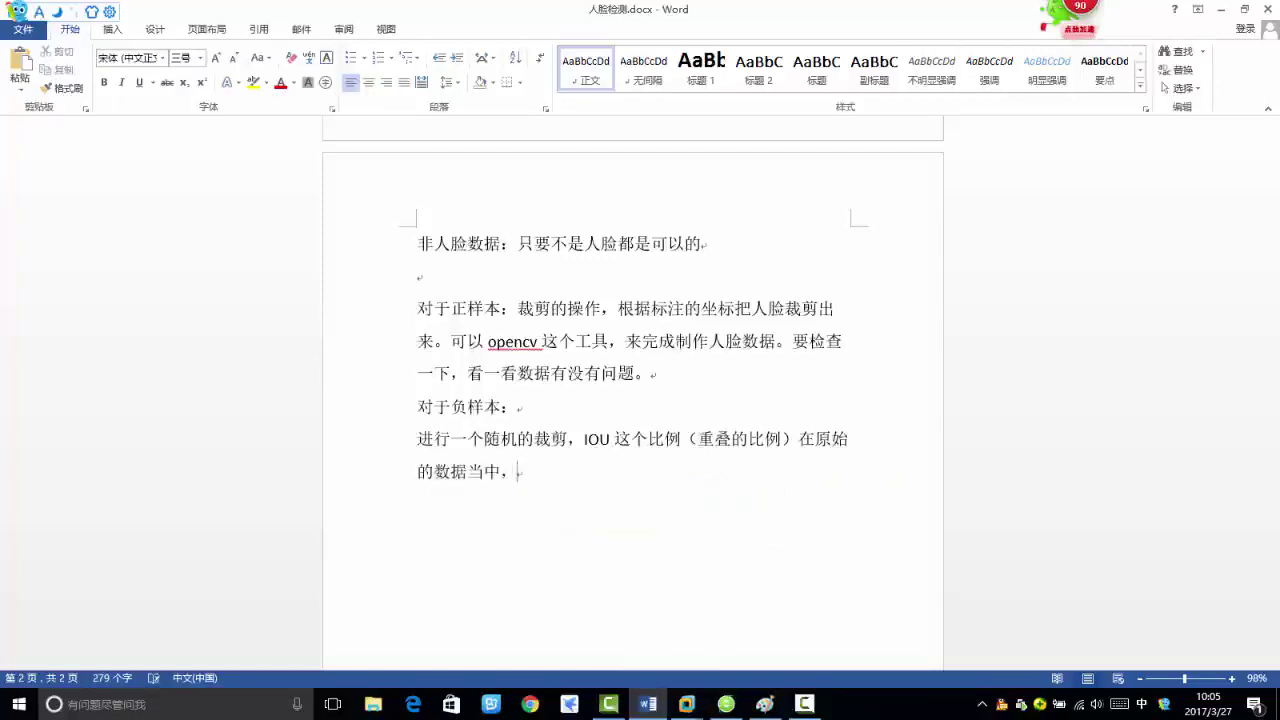
pyautogui.write('IOU<')
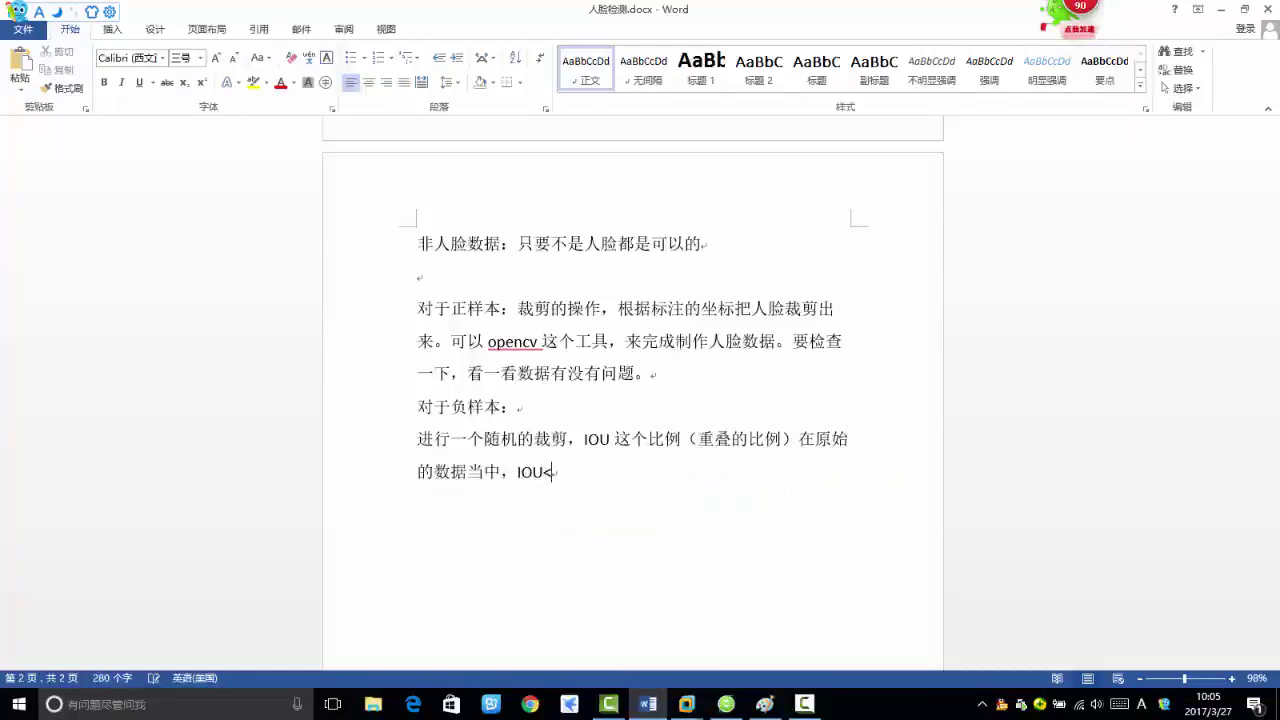
pyautogui.press('shift')
pyautogui.write('0.3')
pyautogui.write('renwei')
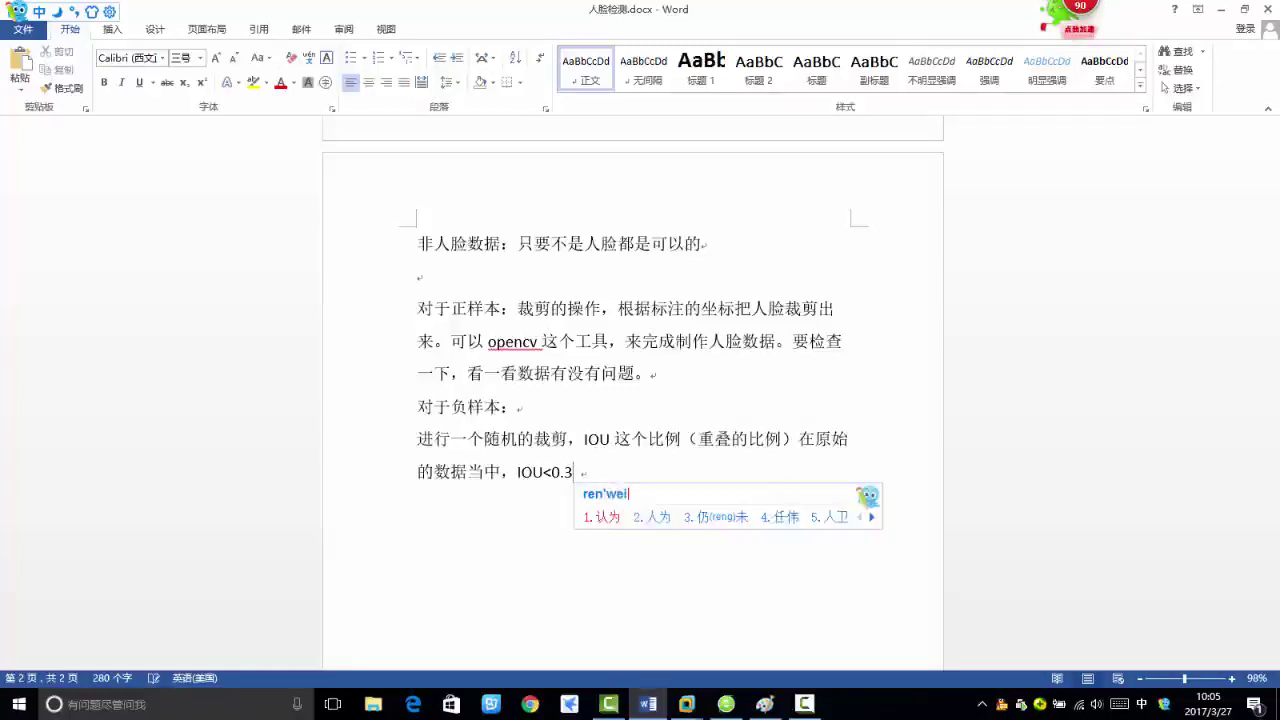
pyautogui.press('space')
pyautogui.write('shiyige')
pyautogui.press('space')
pyautogui.write('fuyang')
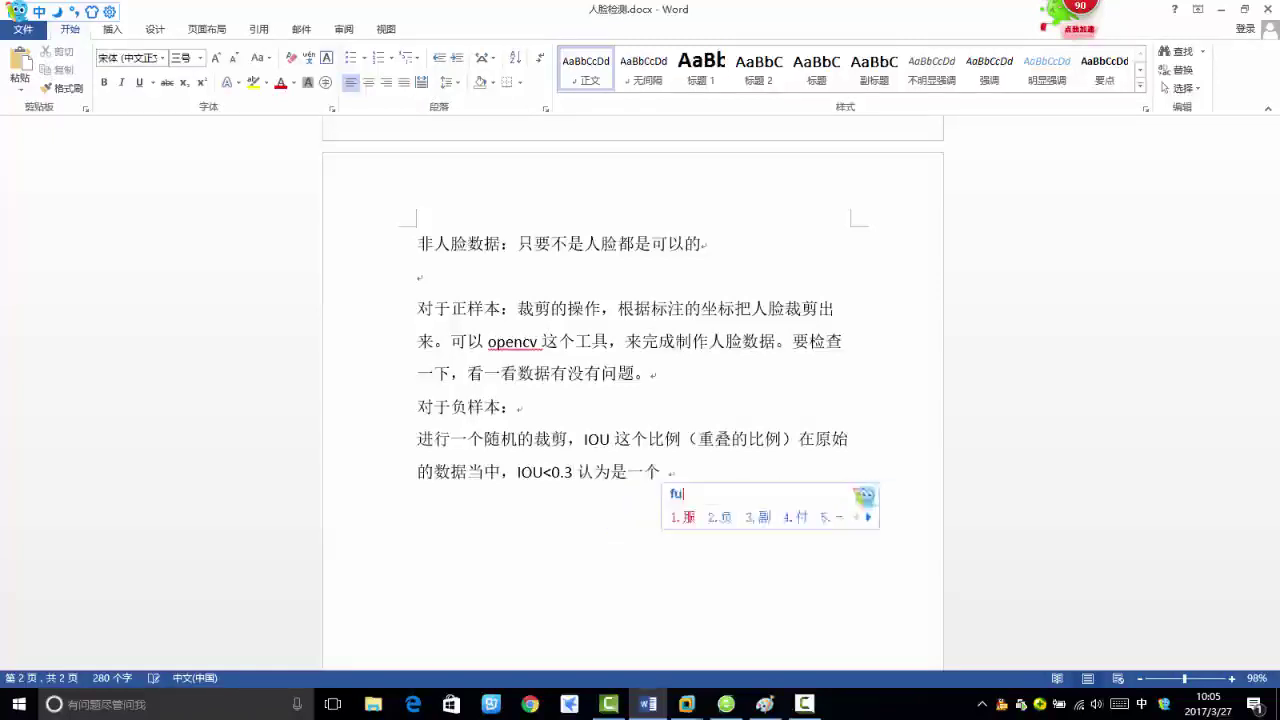
pyautogui.write('ben')
pyautogui.press('space')
pyautogui.write(',')
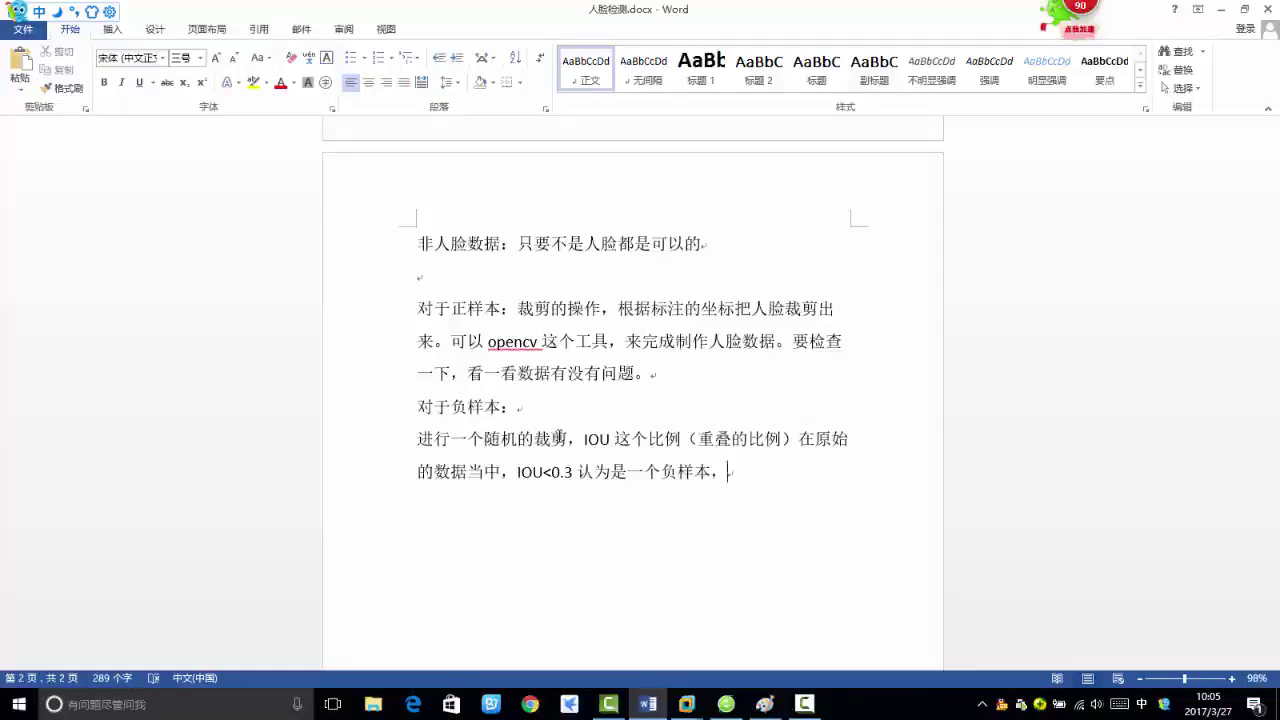
# - Finish the negative-sample paragraph with 最好是拿没有人脸数据的当作负样本。
pyautogui.write('最好是')
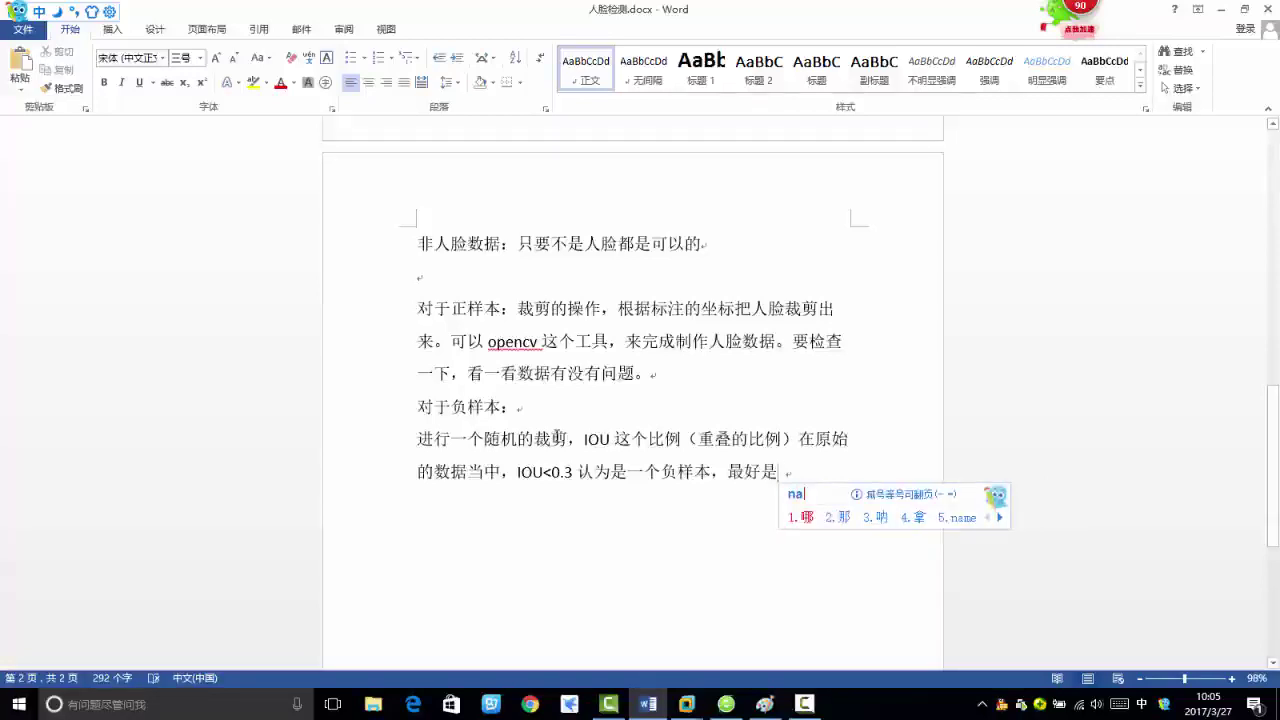
pyautogui.write('na4meiyo没有')
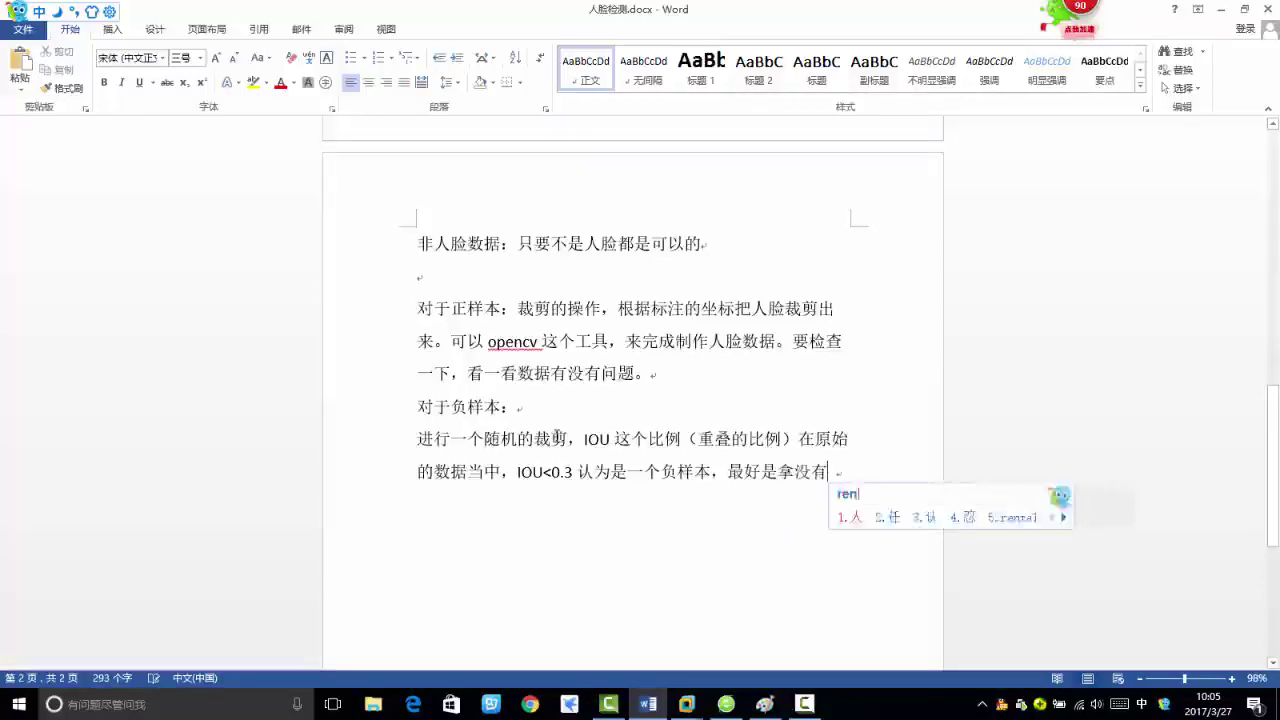
pyautogui.write('人脸数据的当作fuyangbe')
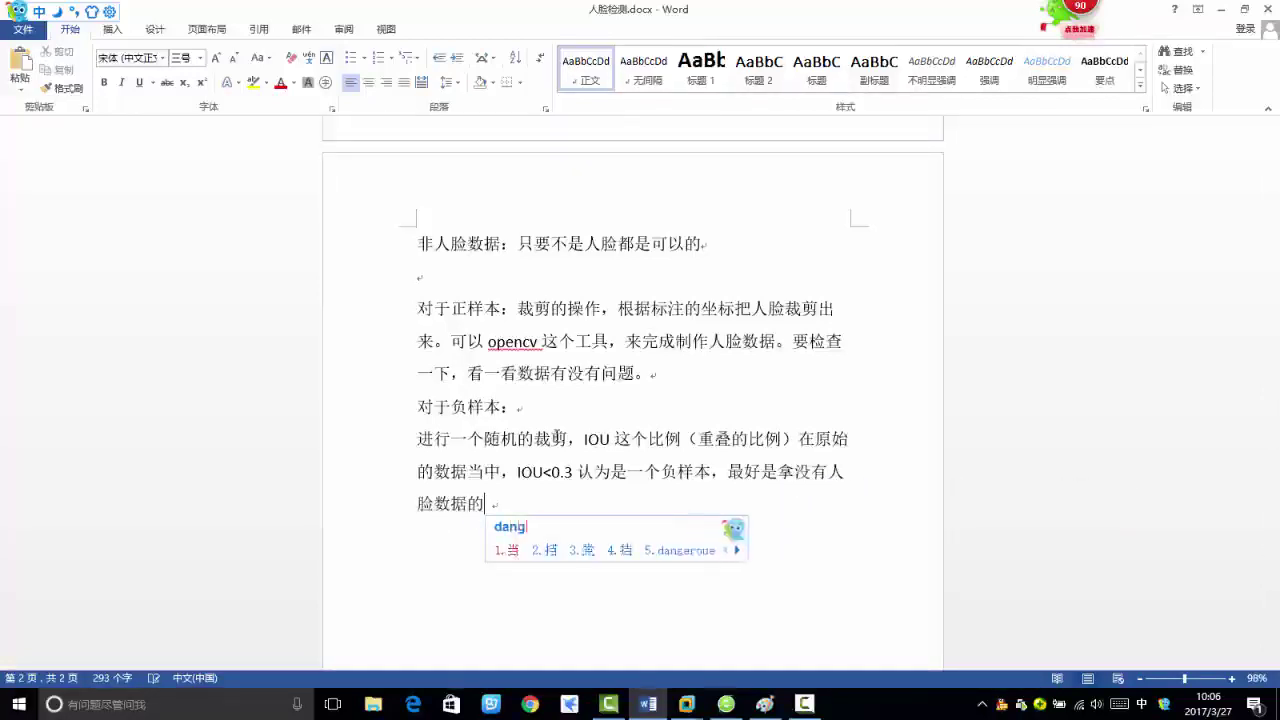
pyautogui.press('space')
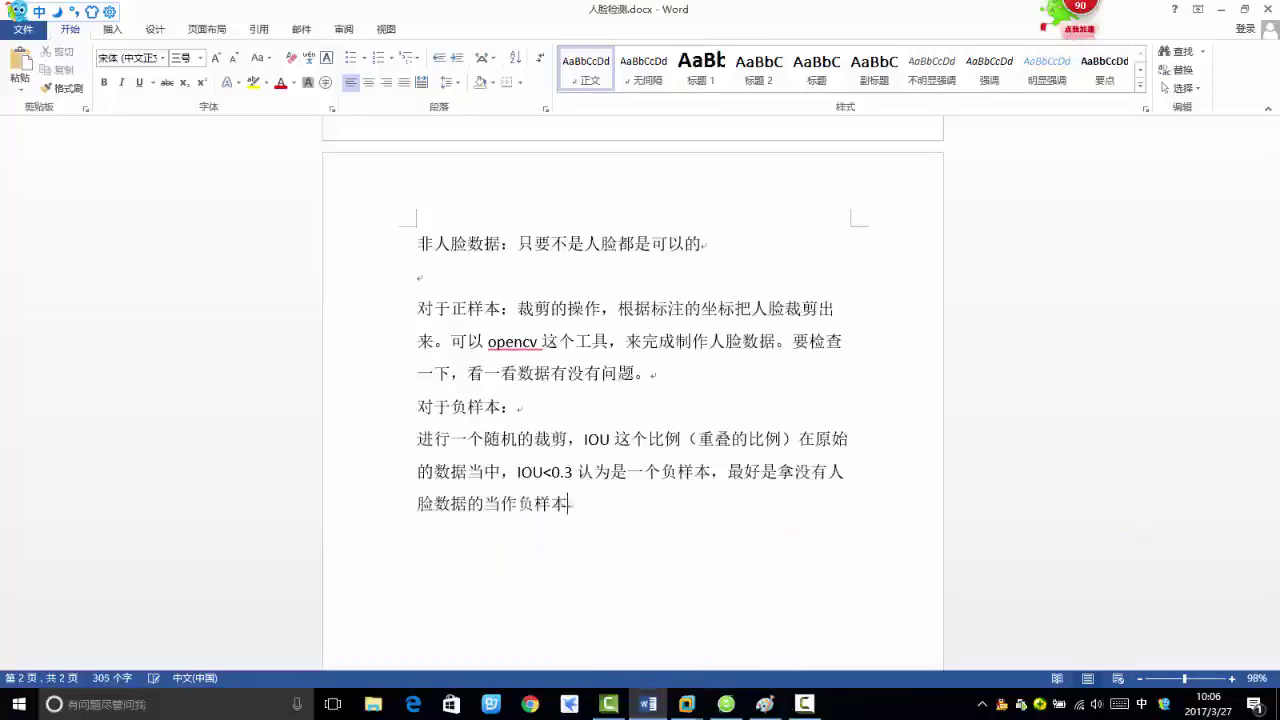
pyautogui.write('。')
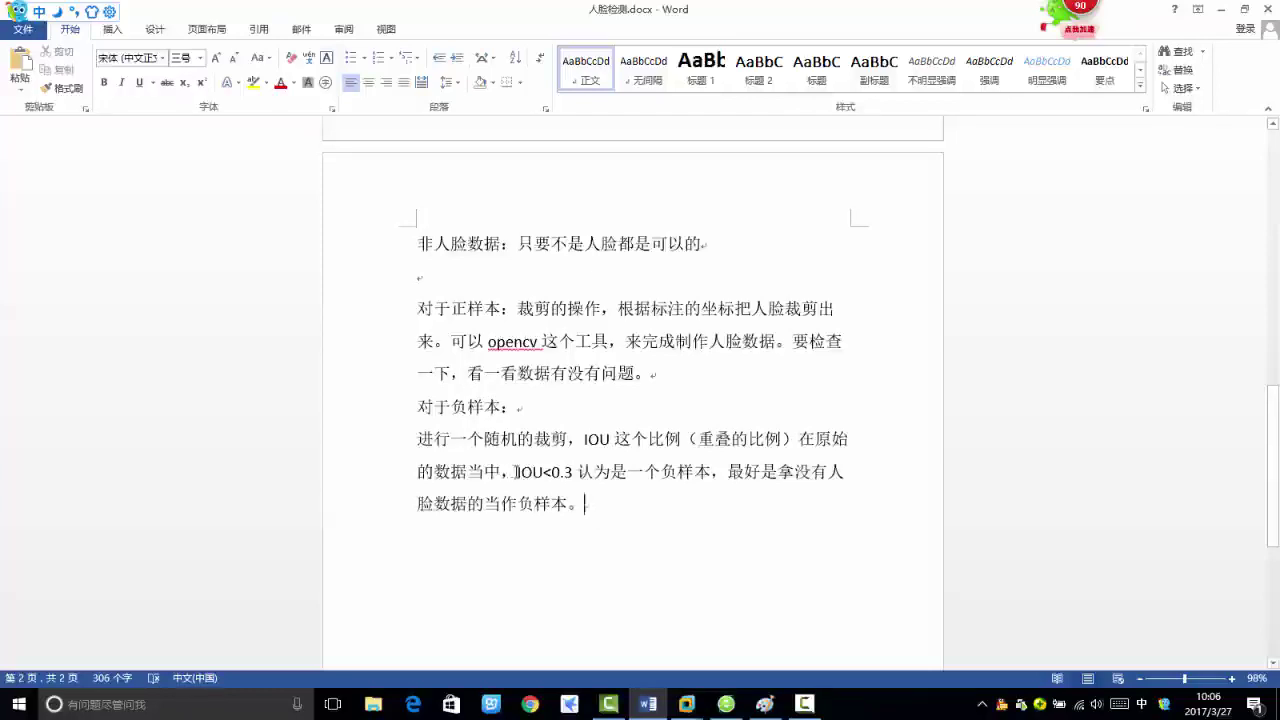
# - Point out the IOU<0.3 condition and the closing part of the negative-sample paragraph by selecting them, and clear the selection
pyautogui.moveTo(515, 471); pyautogui.dragTo(576, 471)
pyautogui.click(602, 506)
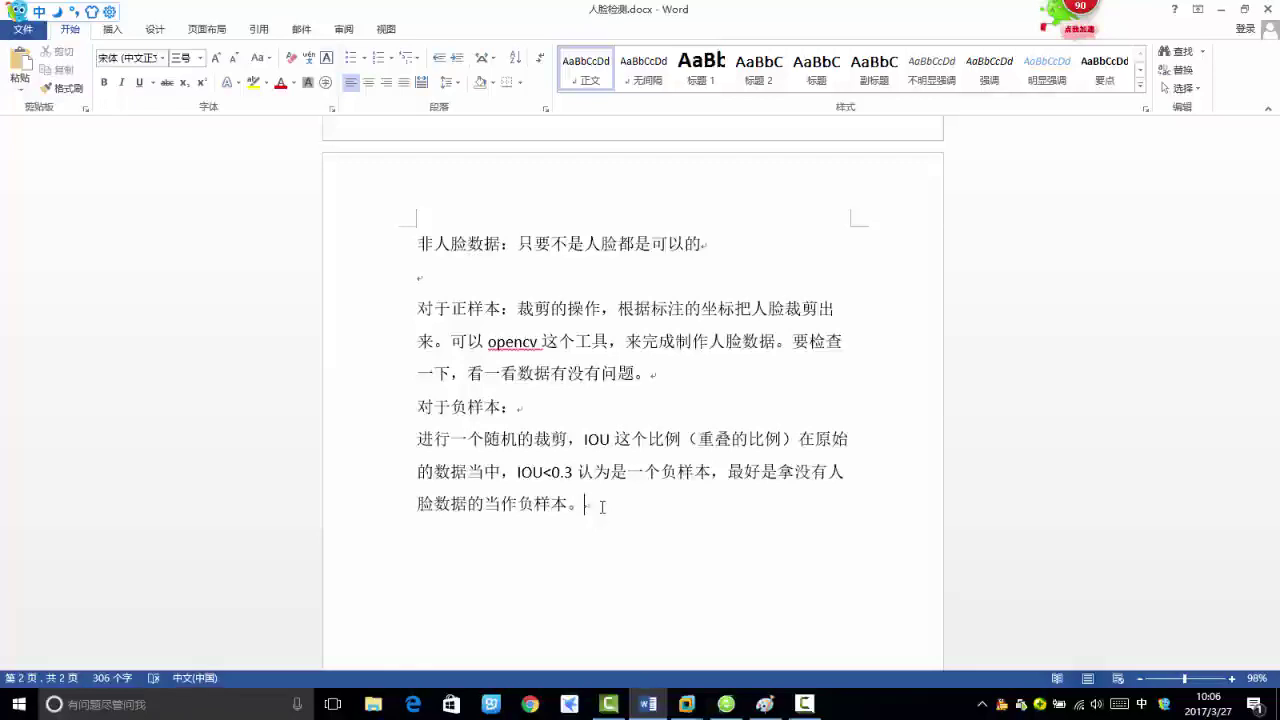
pyautogui.tripleClick(520, 503)
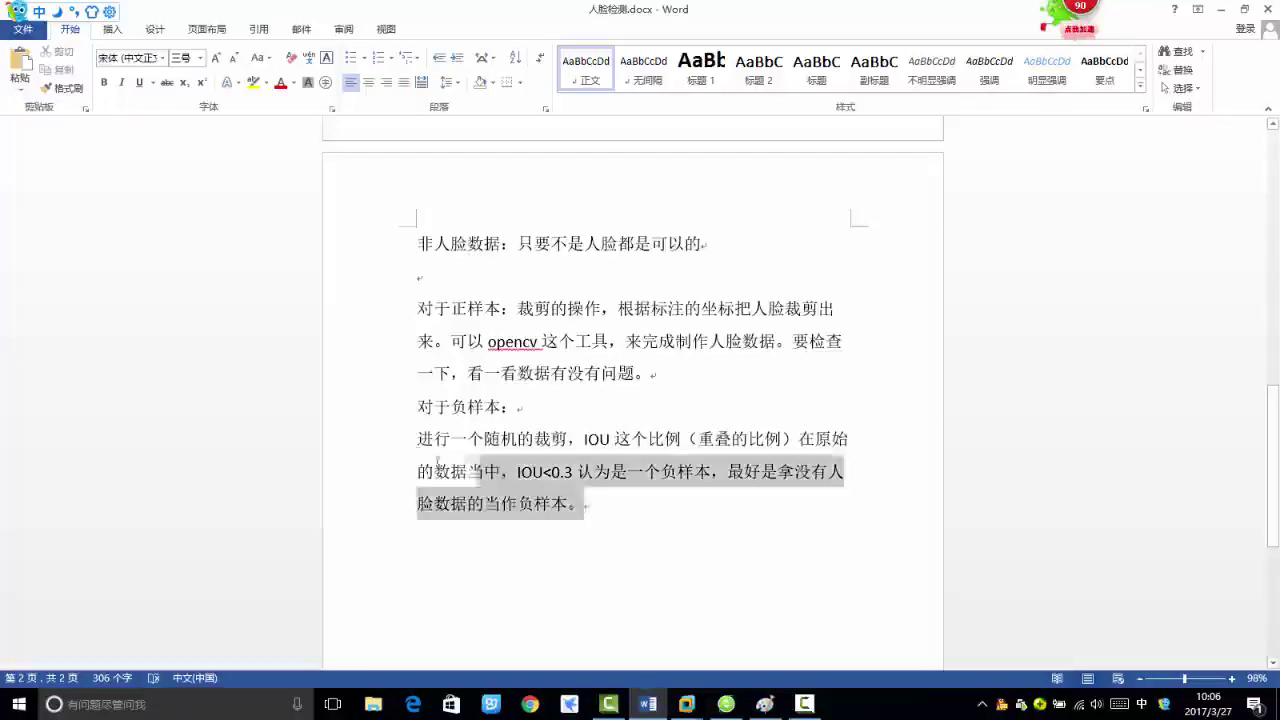
pyautogui.click(613, 496)
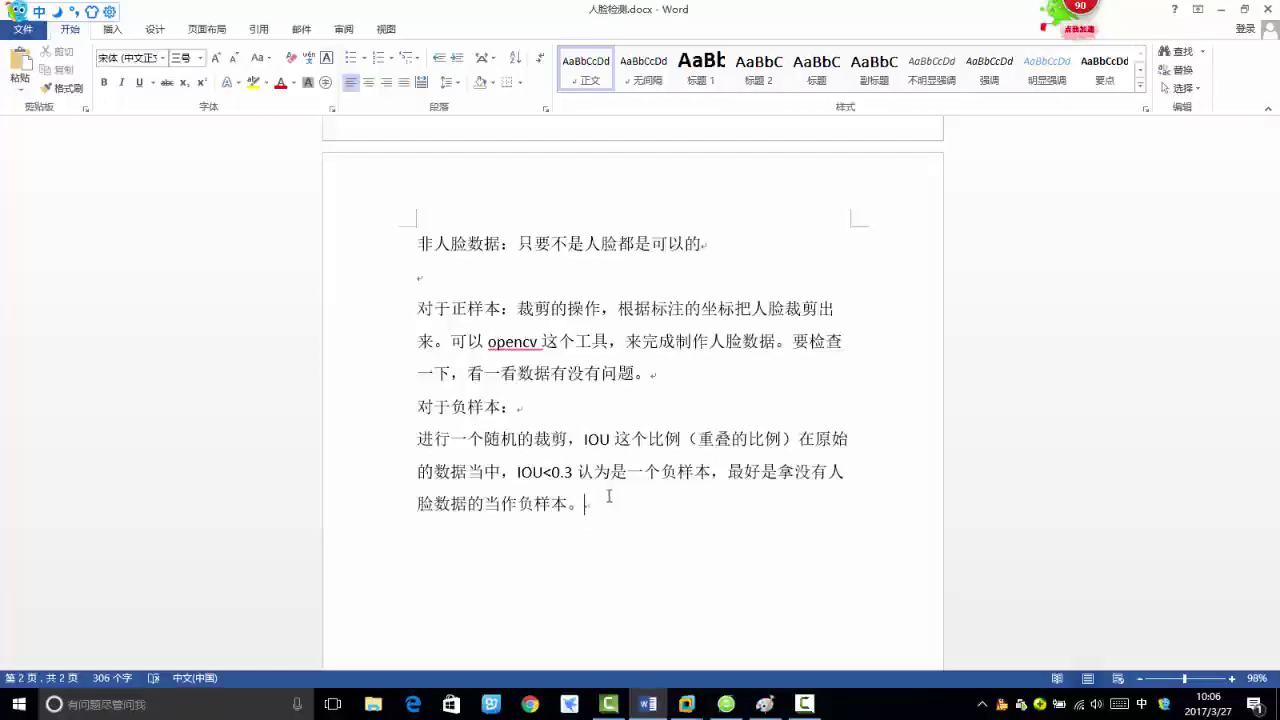
# - Leave a blank line below the negative-sample paragraph and start a new line reading 制作 LMDB 数据源
pyautogui.scroll(-1, 600, 485)
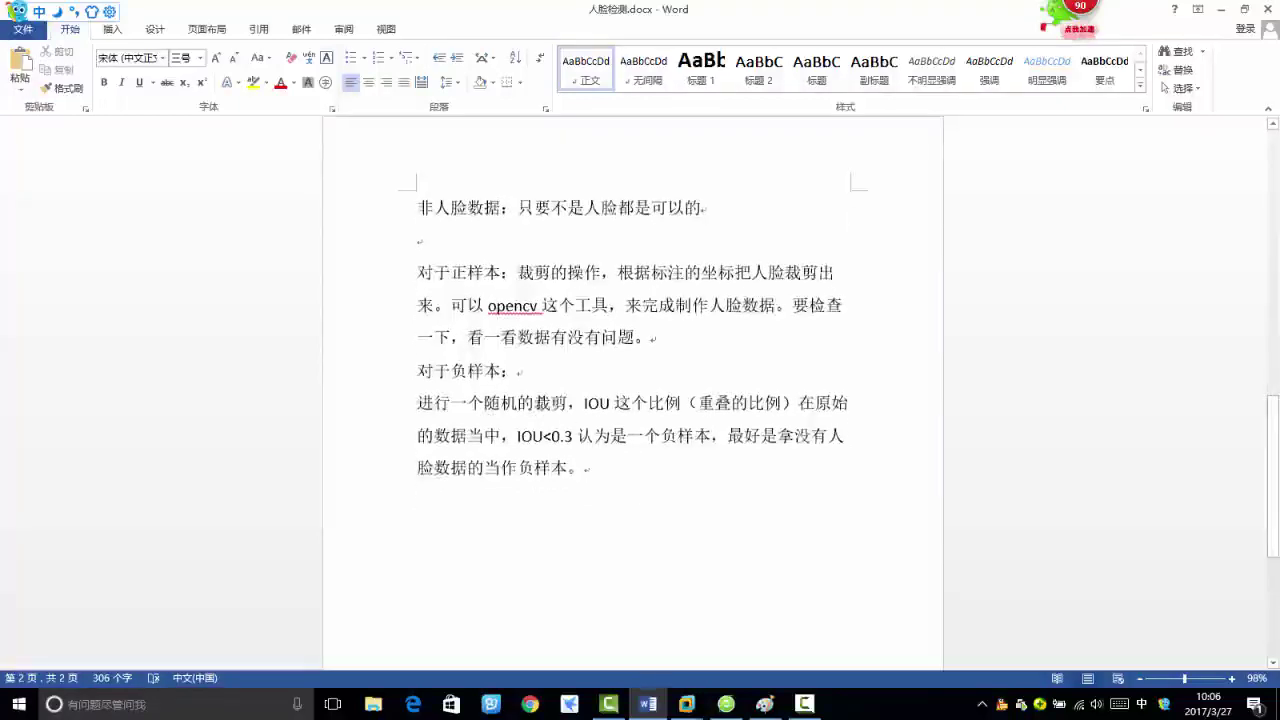
pyautogui.scroll(2, 540, 430)
pyautogui.scroll(-2, 489, 380)
pyautogui.scroll(-3, 620, 415)
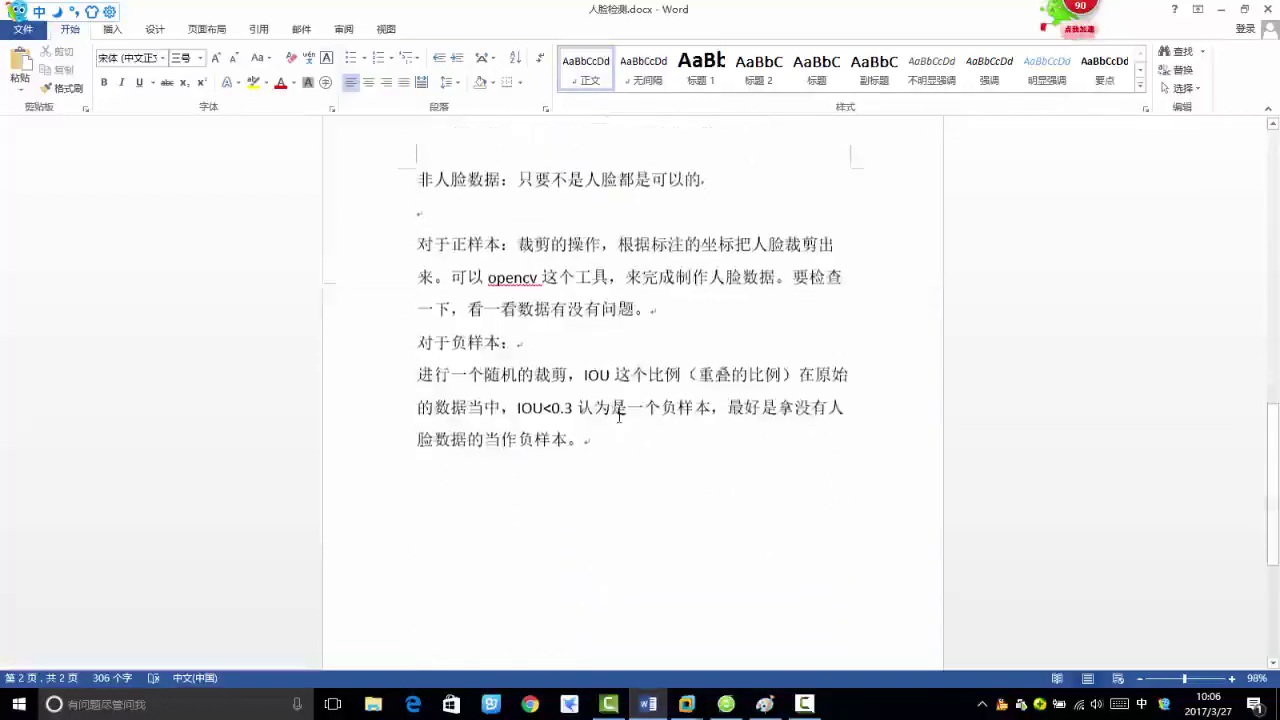
pyautogui.press('Return')
pyautogui.write('制作')
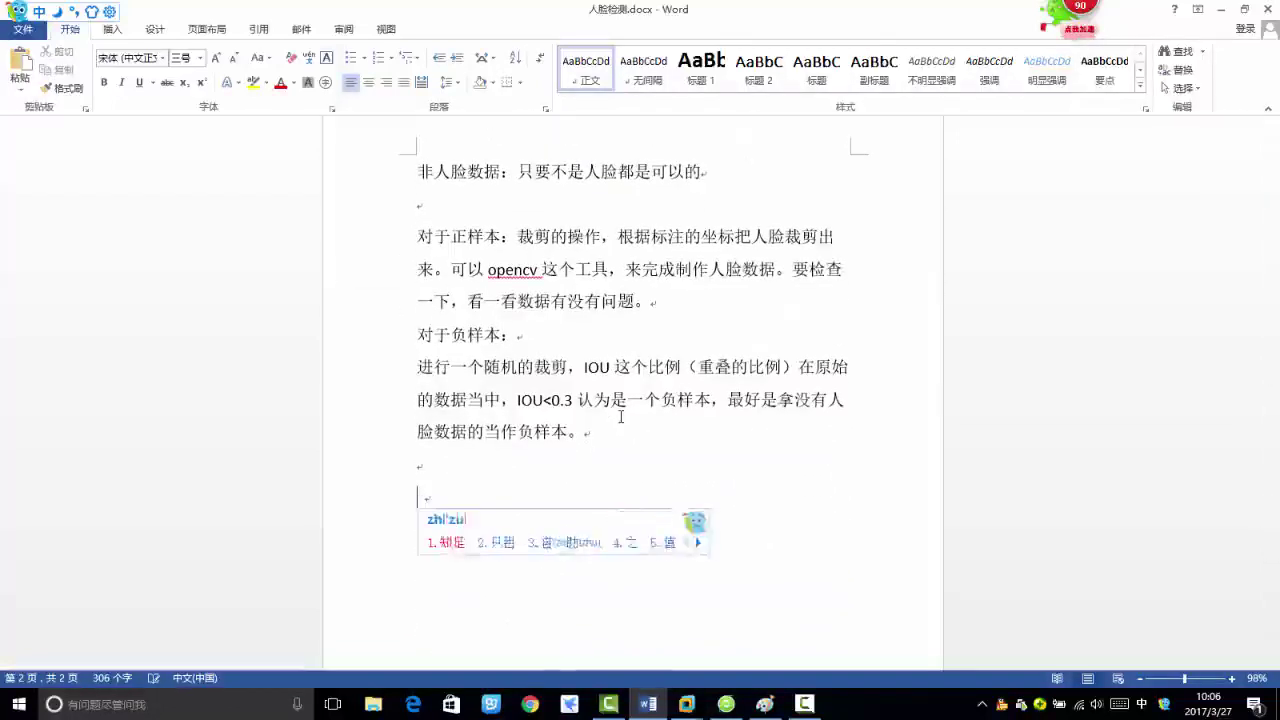
pyautogui.write('LMDB')
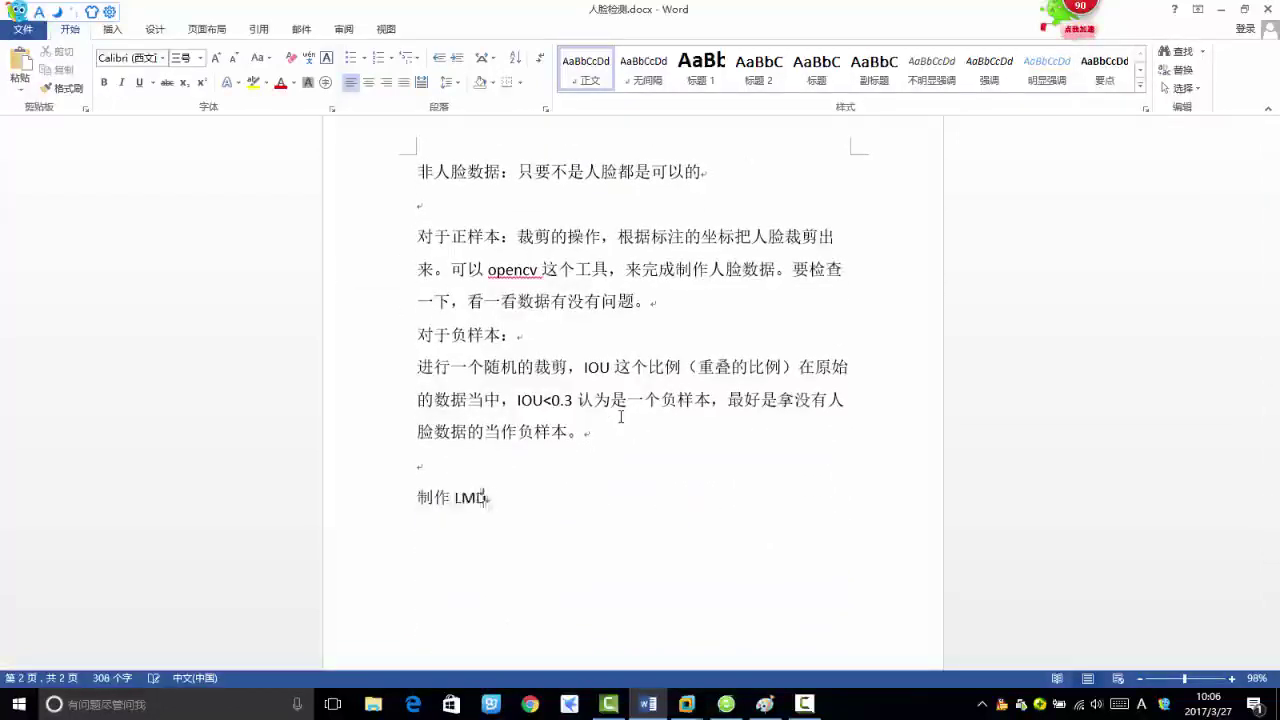
pyautogui.press('shift')
pyautogui.write('shujuyu')
pyautogui.press('space')
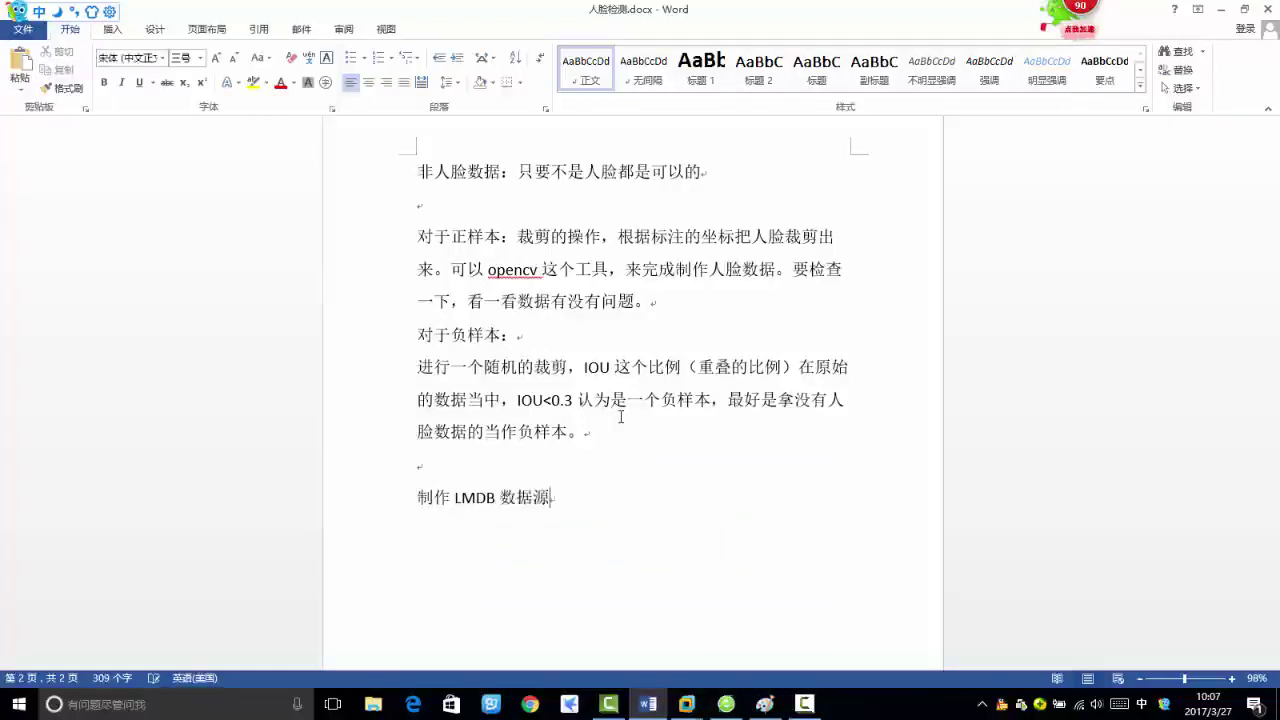
# - Append a parenthetical to the 制作 LMDB 数据源 line that begins 其实它就是 caffe 支持的
pyautogui.write('（）')
pyautogui.press('Left')
pyautogui.write('qishi ta')
pyautogui.press('space')
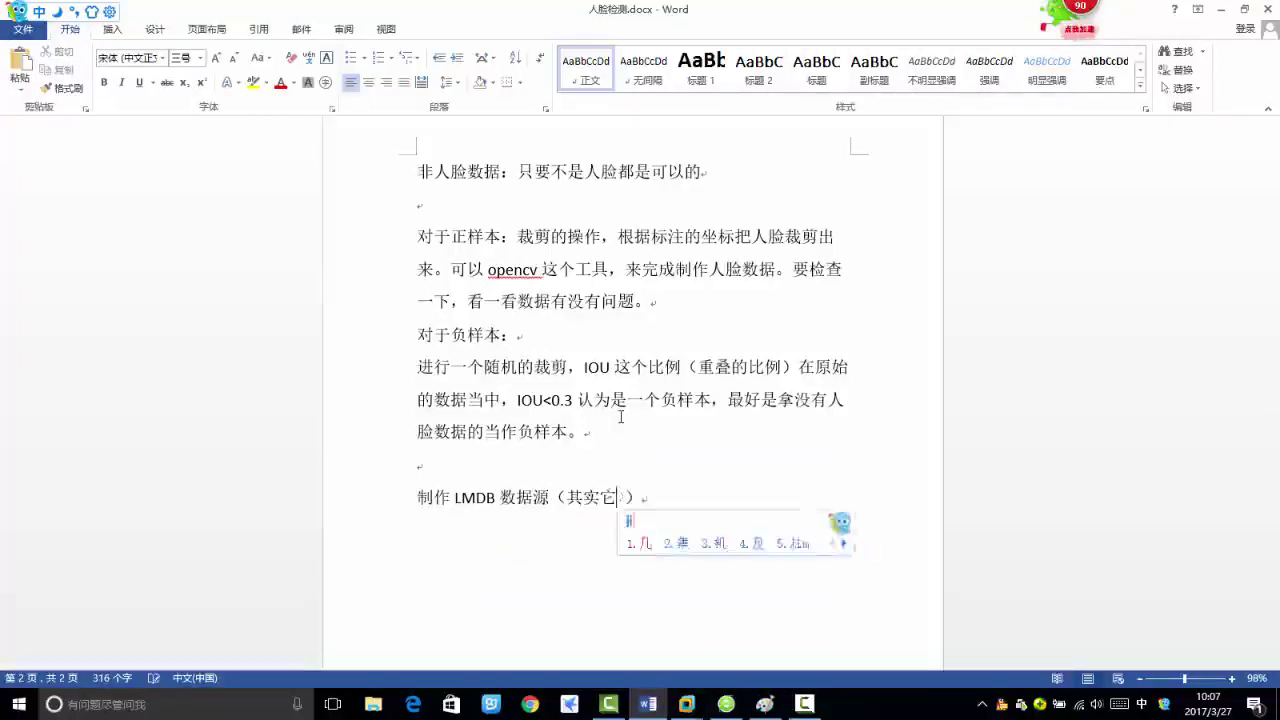
pyautogui.write('jiushi')
pyautogui.press('shift')
pyautogui.write('caffe')
pyautogui.press('shift')
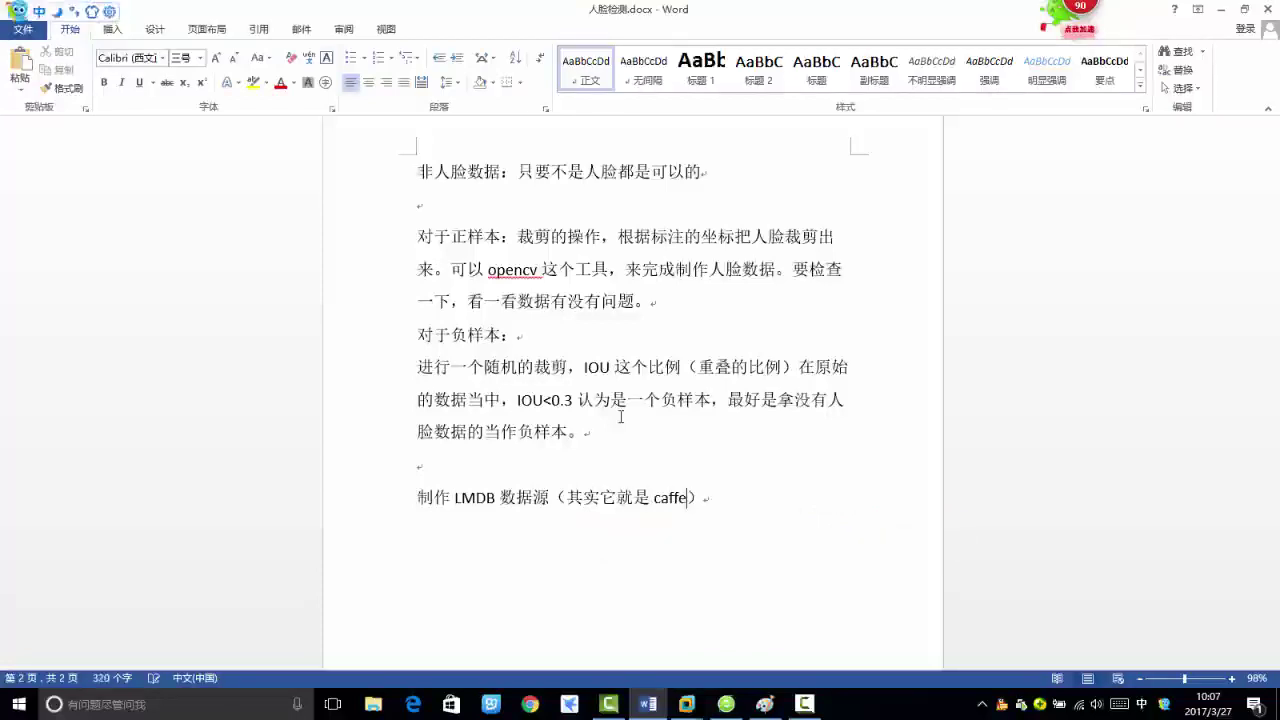
pyautogui.write('zhic')
pyautogui.press('space')
pyautogui.write('d')
pyautogui.press('space')
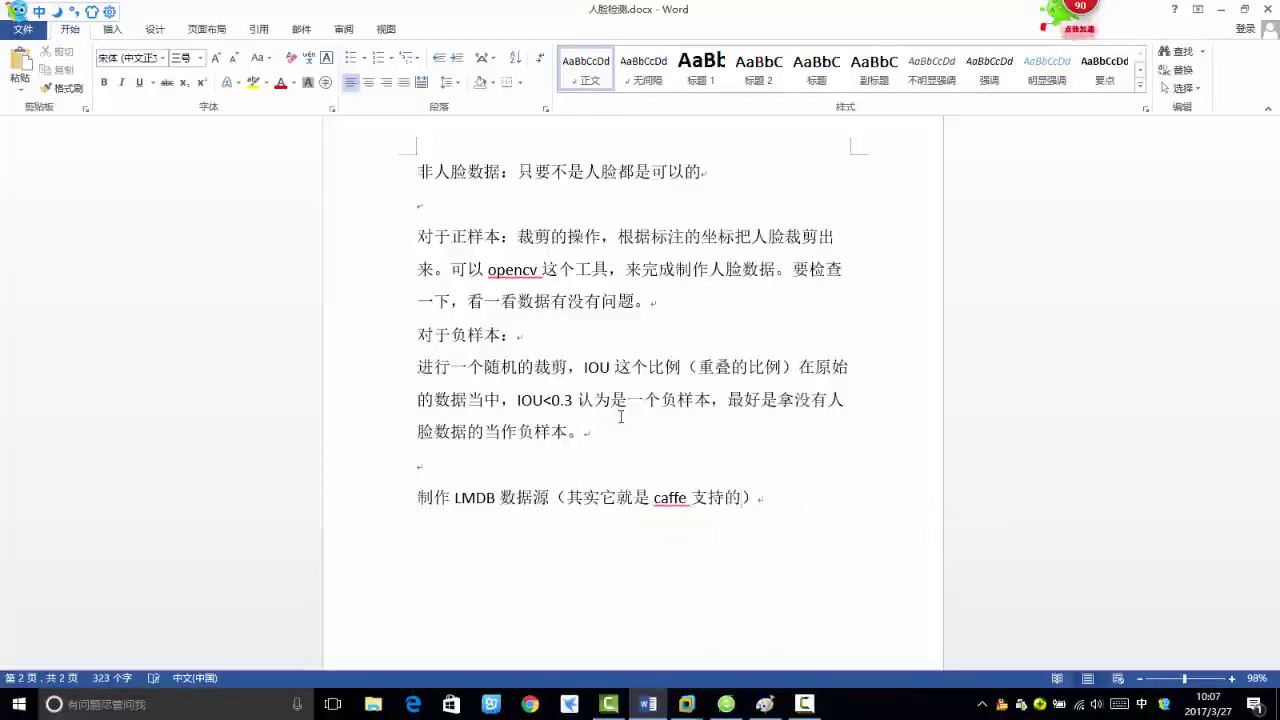
# - Continue the parenthetical after 支持的 with 非常常用的
pyautogui.write('feichang')
pyautogui.press('space')
pyautogui.write('chang')
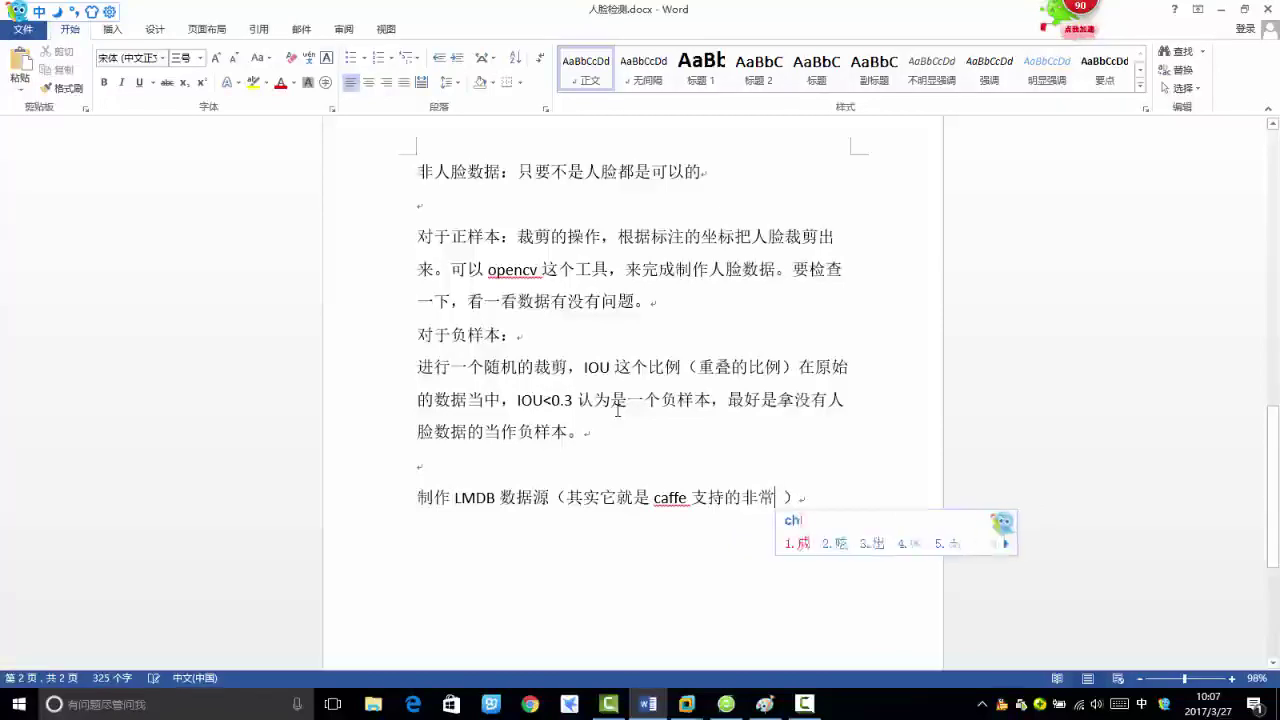
pyautogui.write('y')
pyautogui.press('space')
pyautogui.write('d')
pyautogui.press('space')
pyautogui.write('renlei')
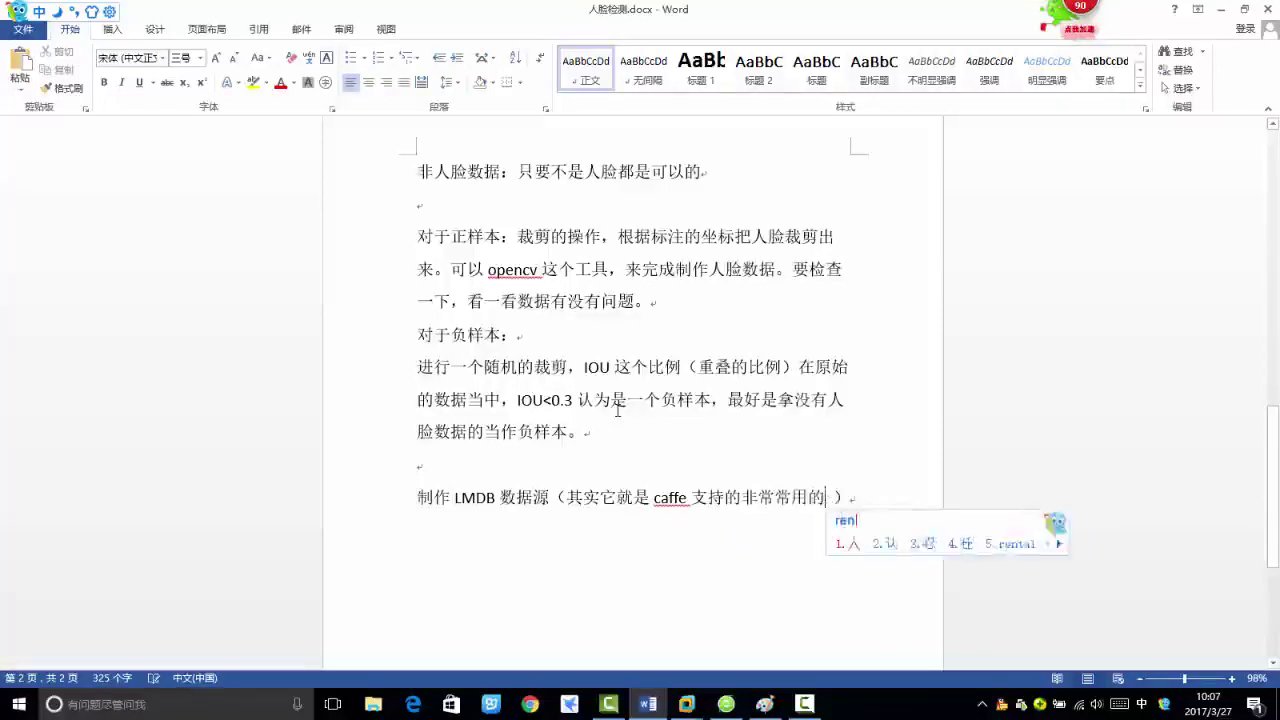
pyautogui.press('space')
pyautogui.press('BackSpace')
pyautogui.press('BackSpace')
pyautogui.write('renl')
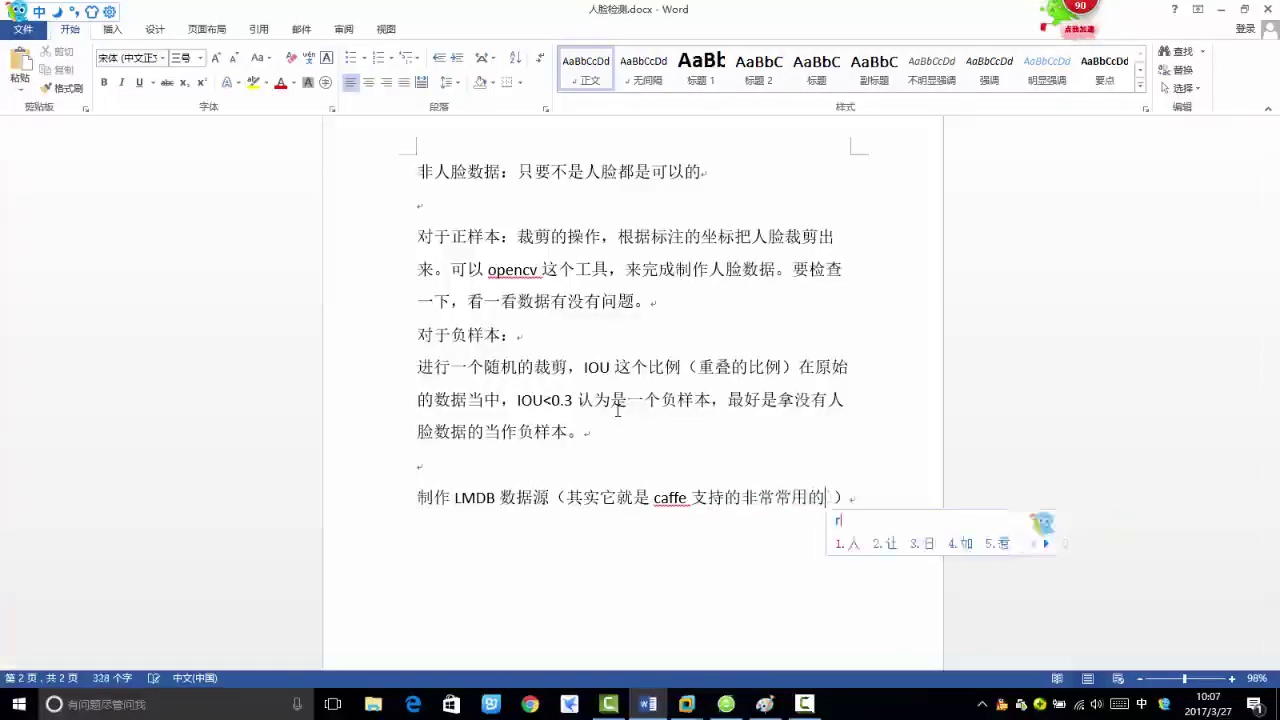
pyautogui.press('BackSpace')
pyautogui.press('BackSpace')
pyautogui.press('BackSpace')
pyautogui.press('BackSpace')
# - Complete the parenthetical on the LMDB line with 分类的数据源
pyautogui.write('fenleide')
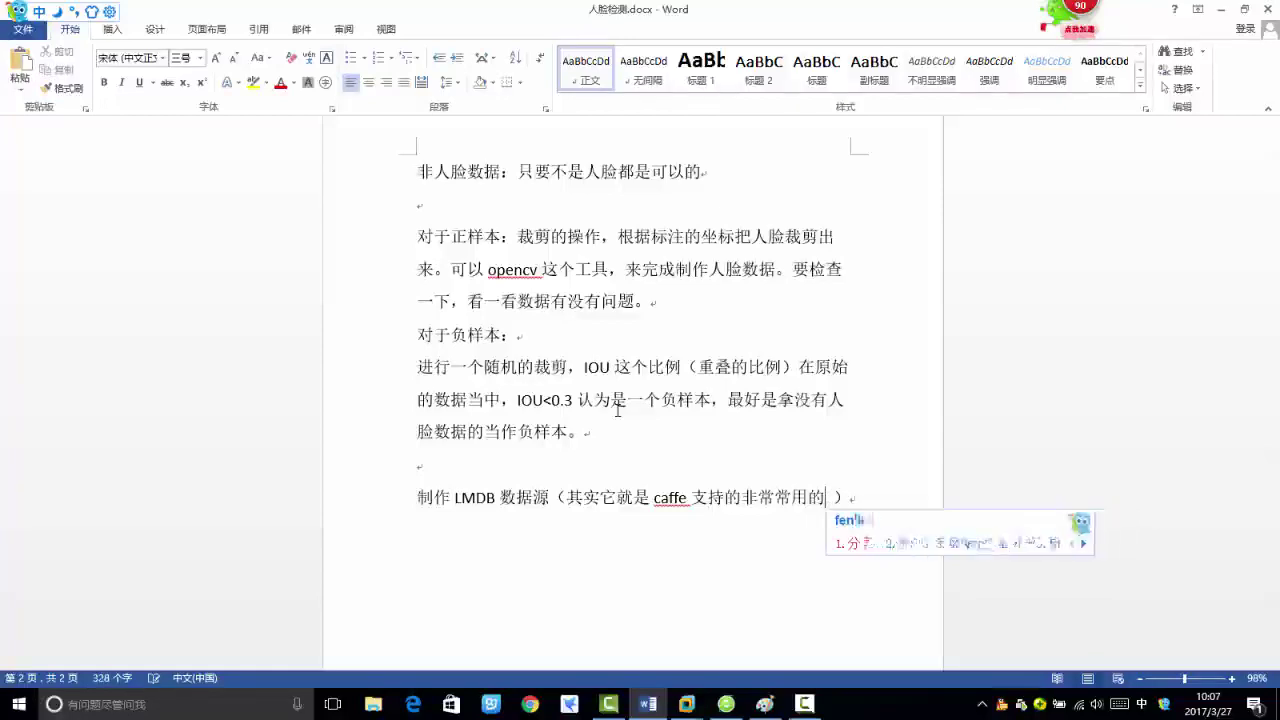
pyautogui.press('space')
pyautogui.write('shujuyuan')
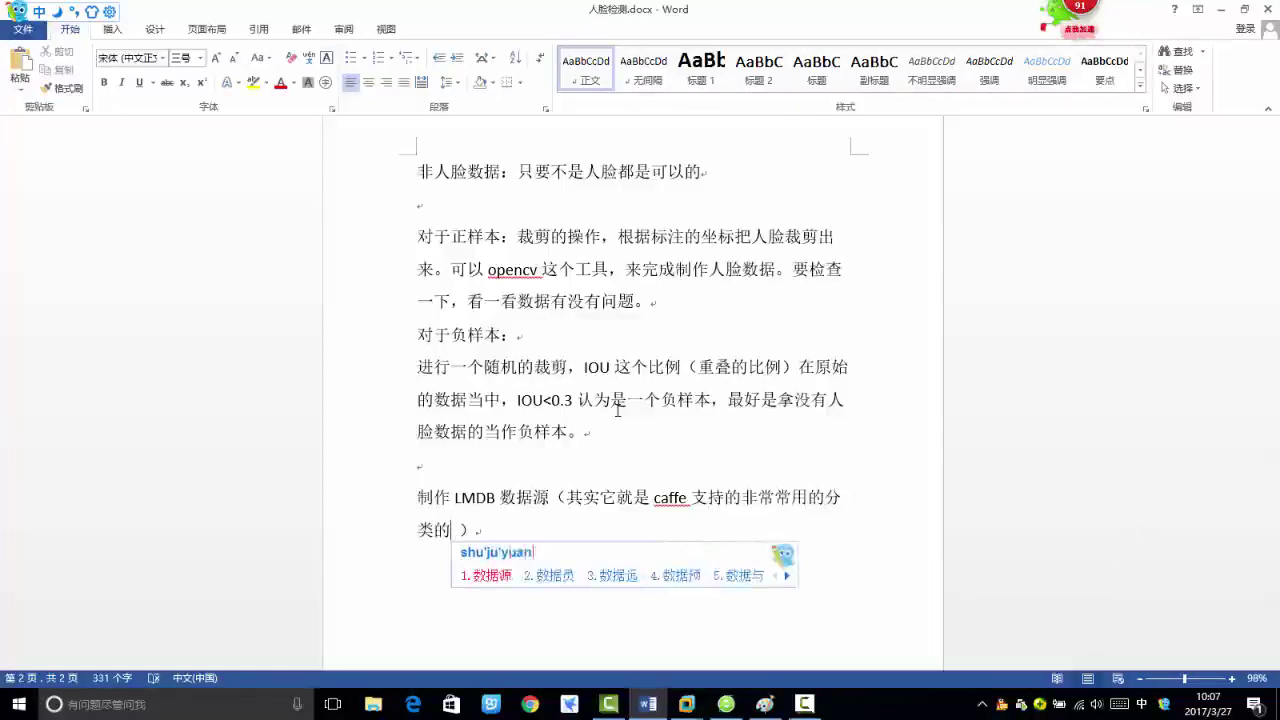
pyautogui.press('space')
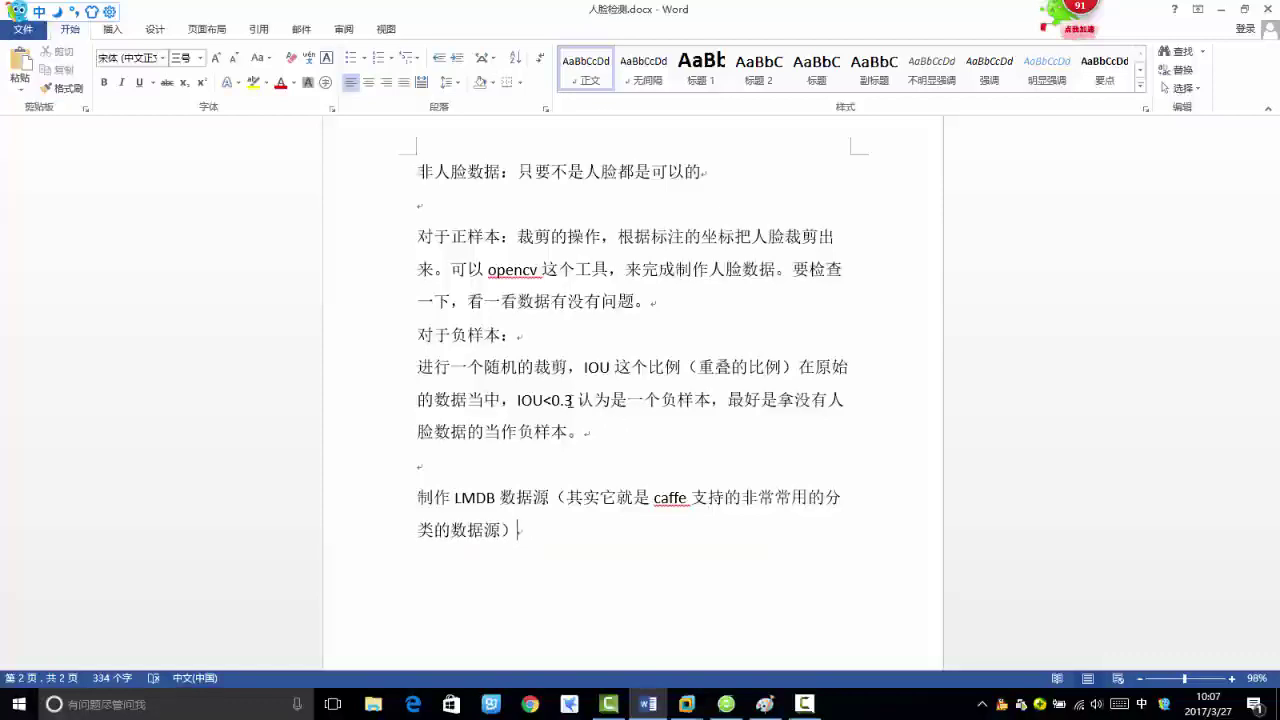
# - Switch to the Ubuntu virtual machine and point out the train and val folders in face_detect by selecting them
pyautogui.moveTo(686, 704)
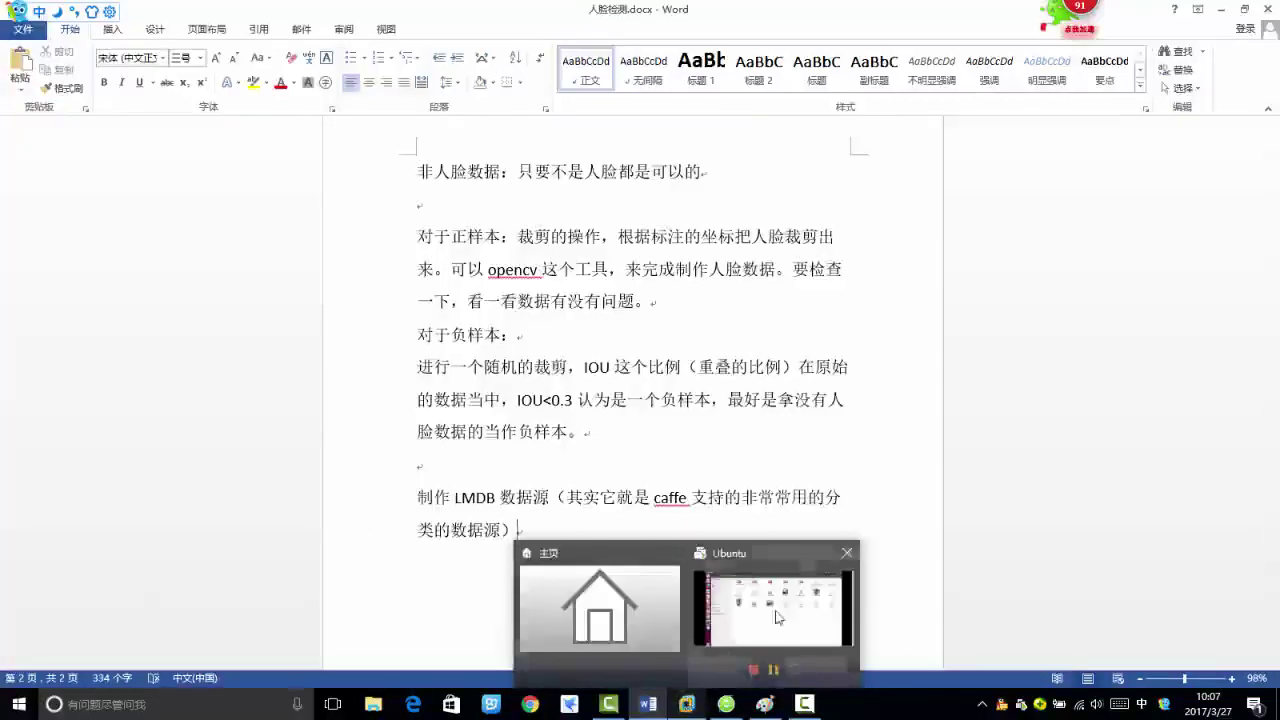
pyautogui.click(777, 617)
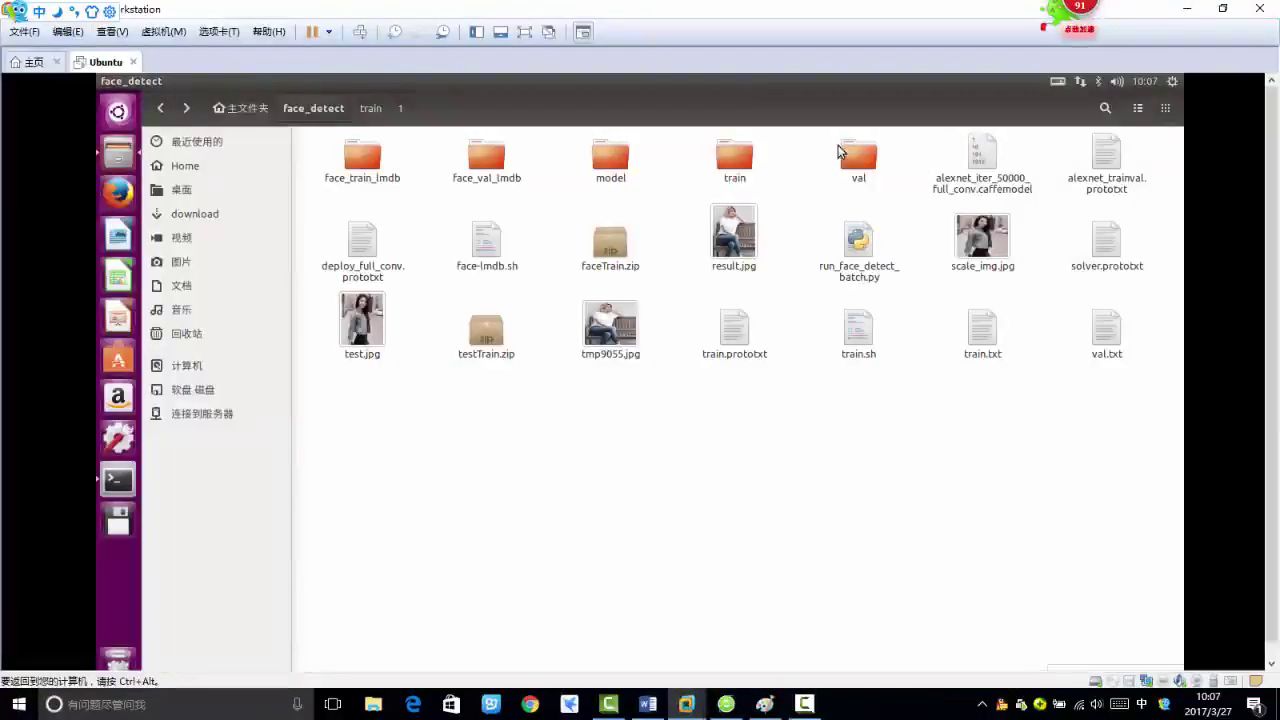
pyautogui.click(748, 160)
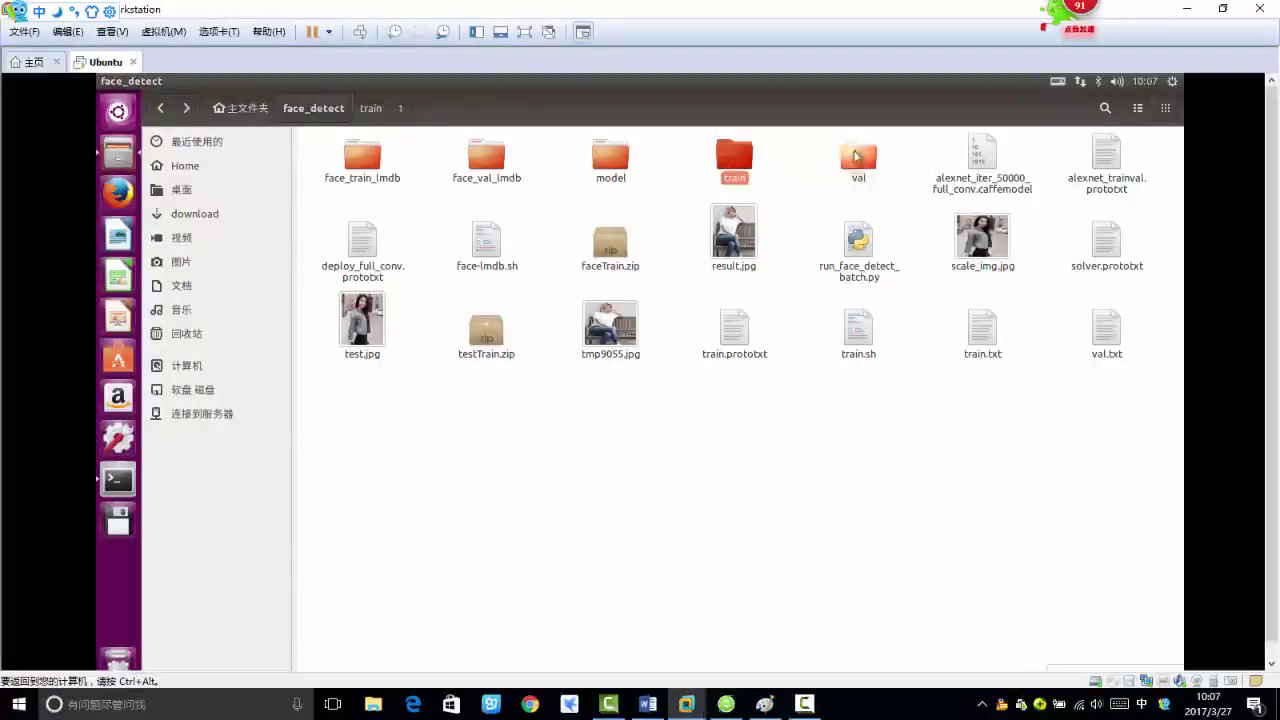
pyautogui.click(856, 158)
pyautogui.click(722, 166)
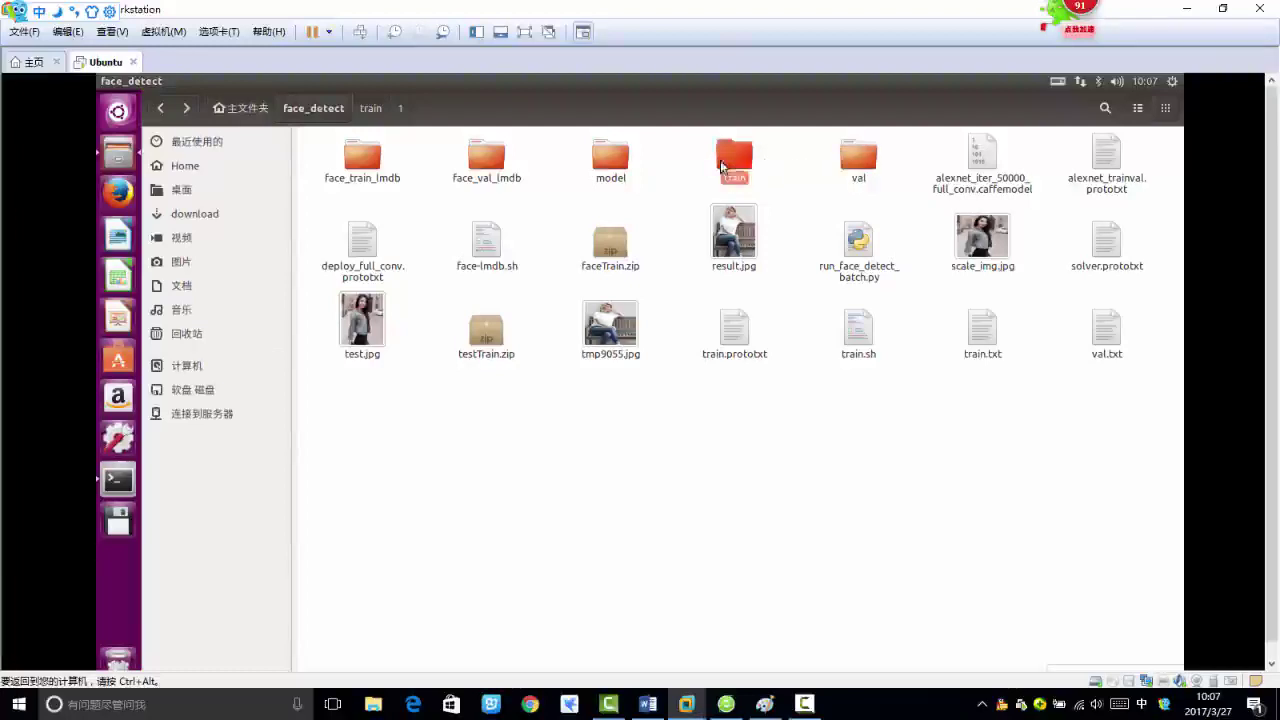
pyautogui.click(858, 156)
# - Open train.txt from face_detect, highlight its first entry and clear the selection
pyautogui.click(982, 330)
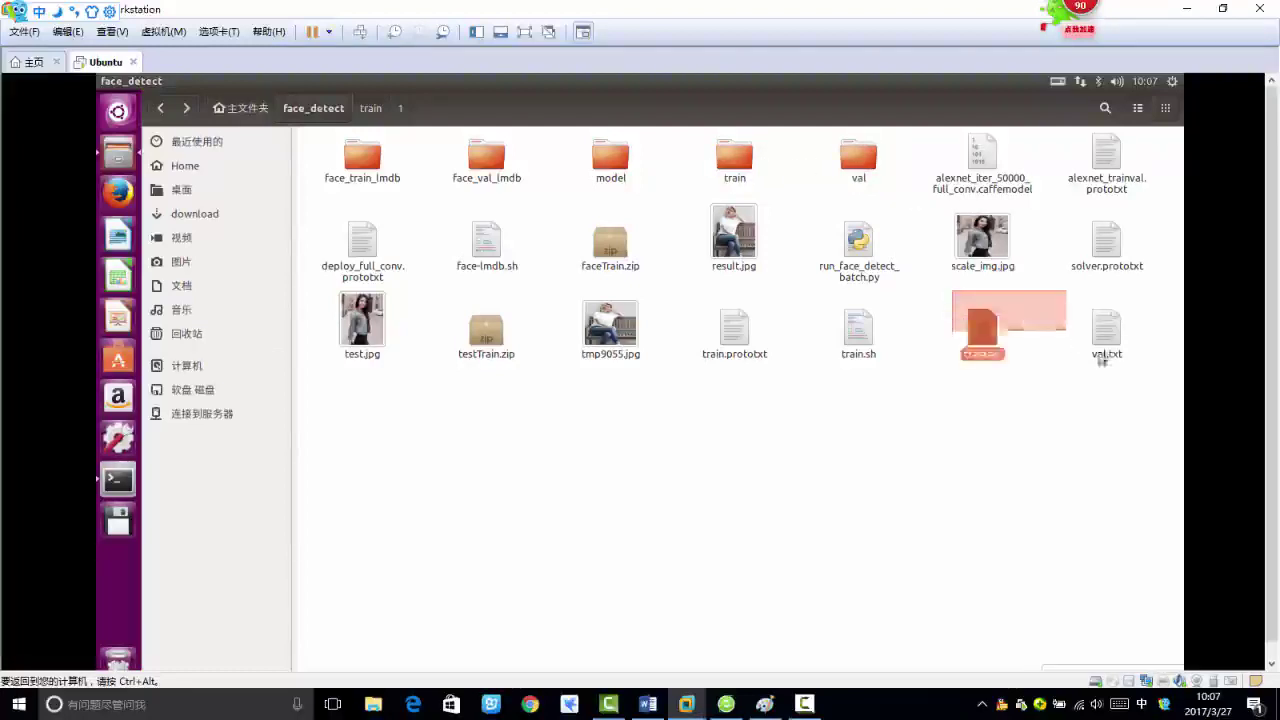
pyautogui.doubleClick(990, 330)
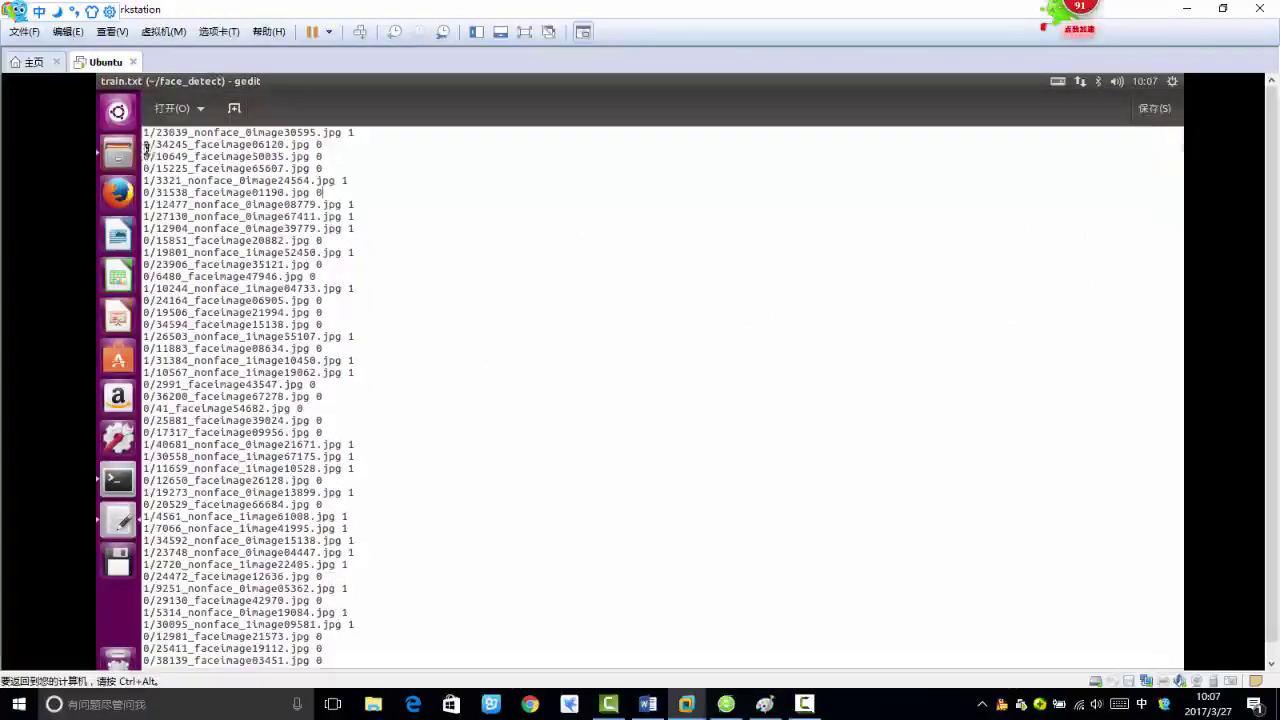
pyautogui.moveTo(385, 133); pyautogui.dragTo(147, 132)
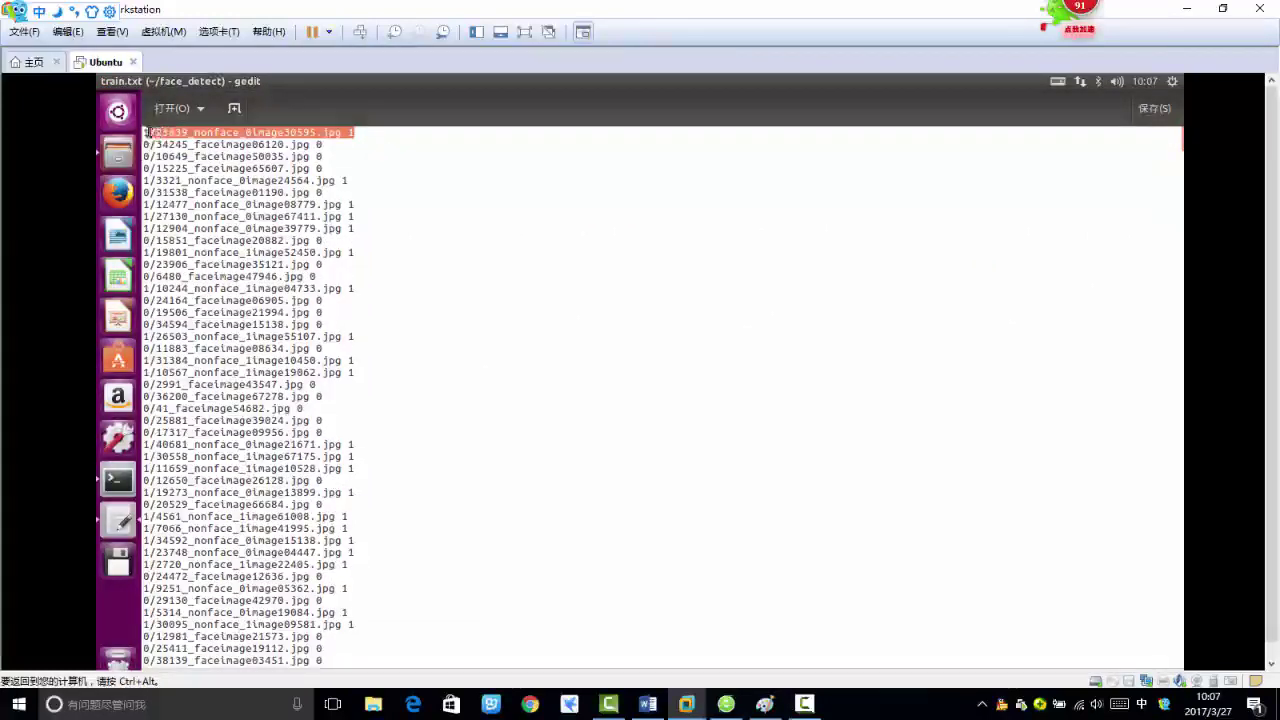
pyautogui.click(318, 157)
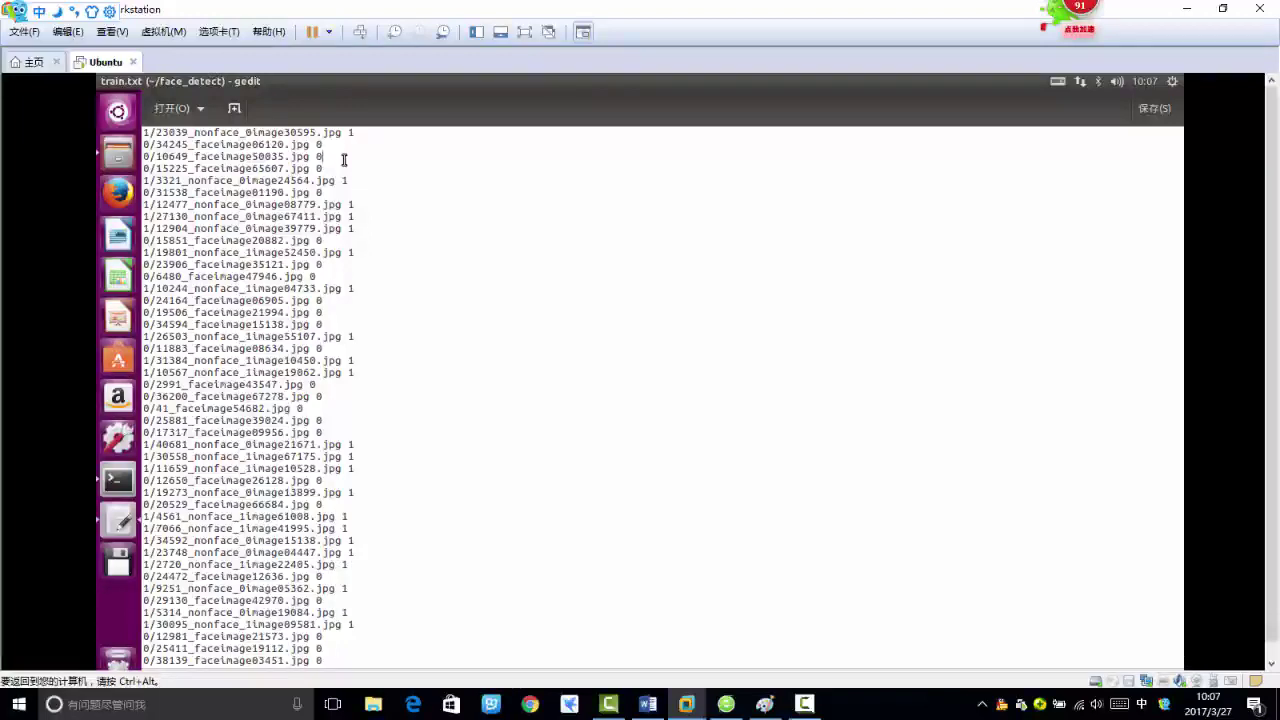
pyautogui.click(374, 138)
pyautogui.click(366, 165)
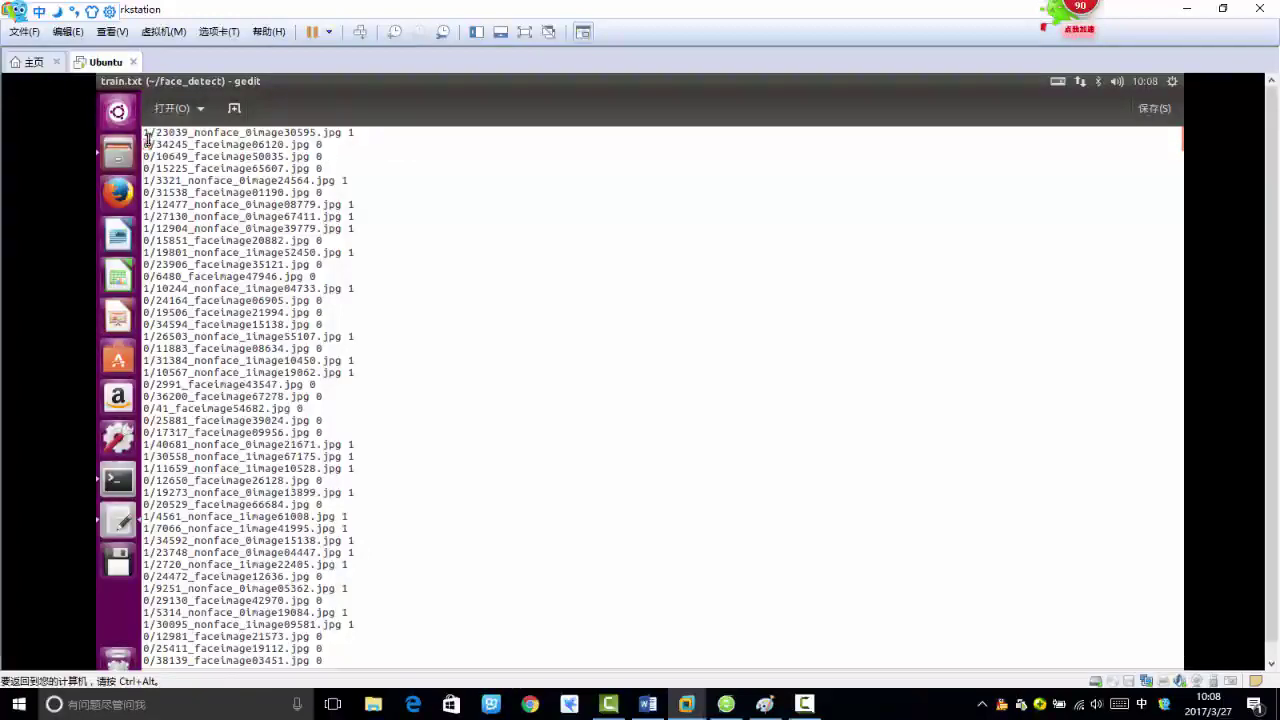
# - Return to the file manager, open the train folder and point out subfolders 0 and 1 by selecting each in turn
pyautogui.click(119, 153)
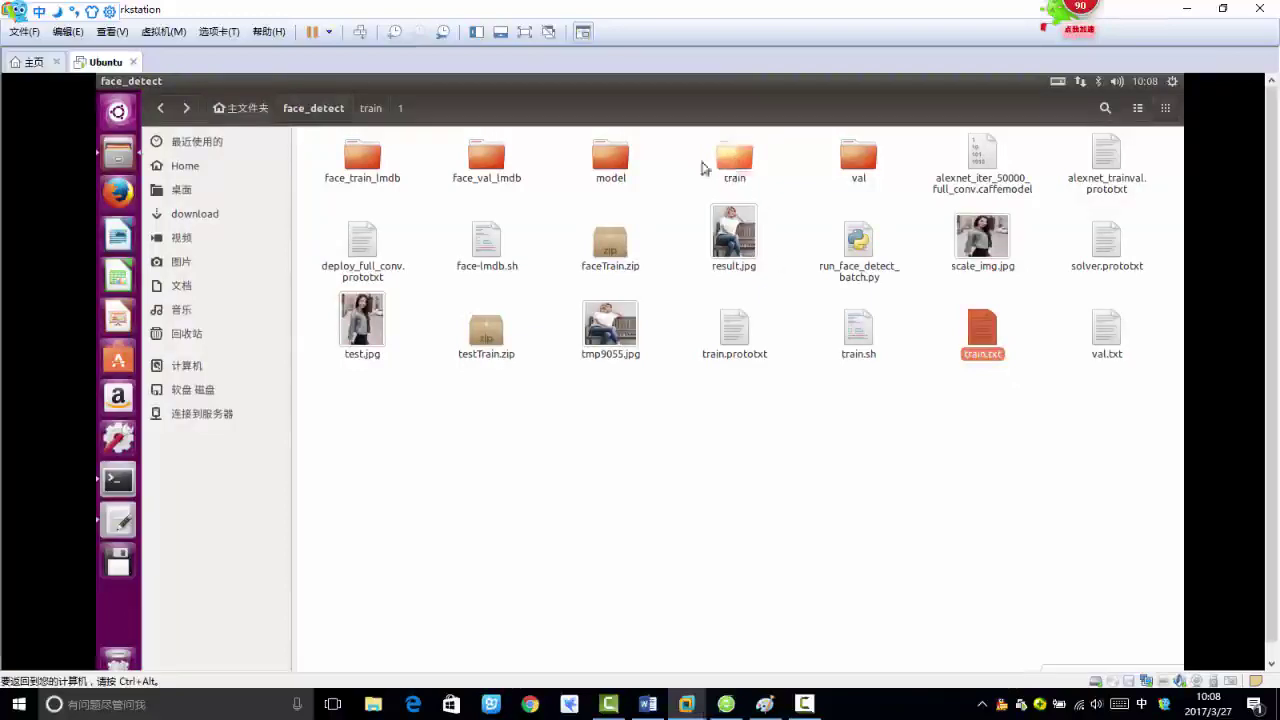
pyautogui.doubleClick(737, 152)
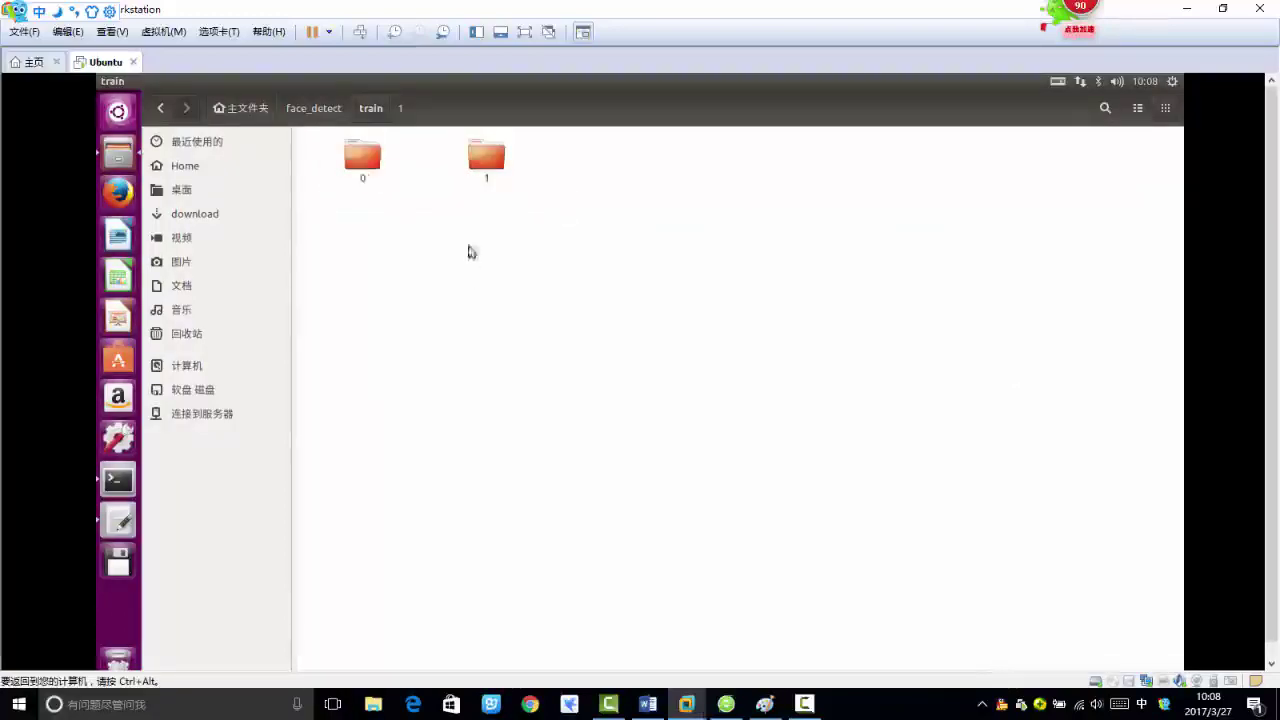
pyautogui.click(377, 172)
pyautogui.click(485, 170)
pyautogui.click(530, 320)
pyautogui.click(376, 163)
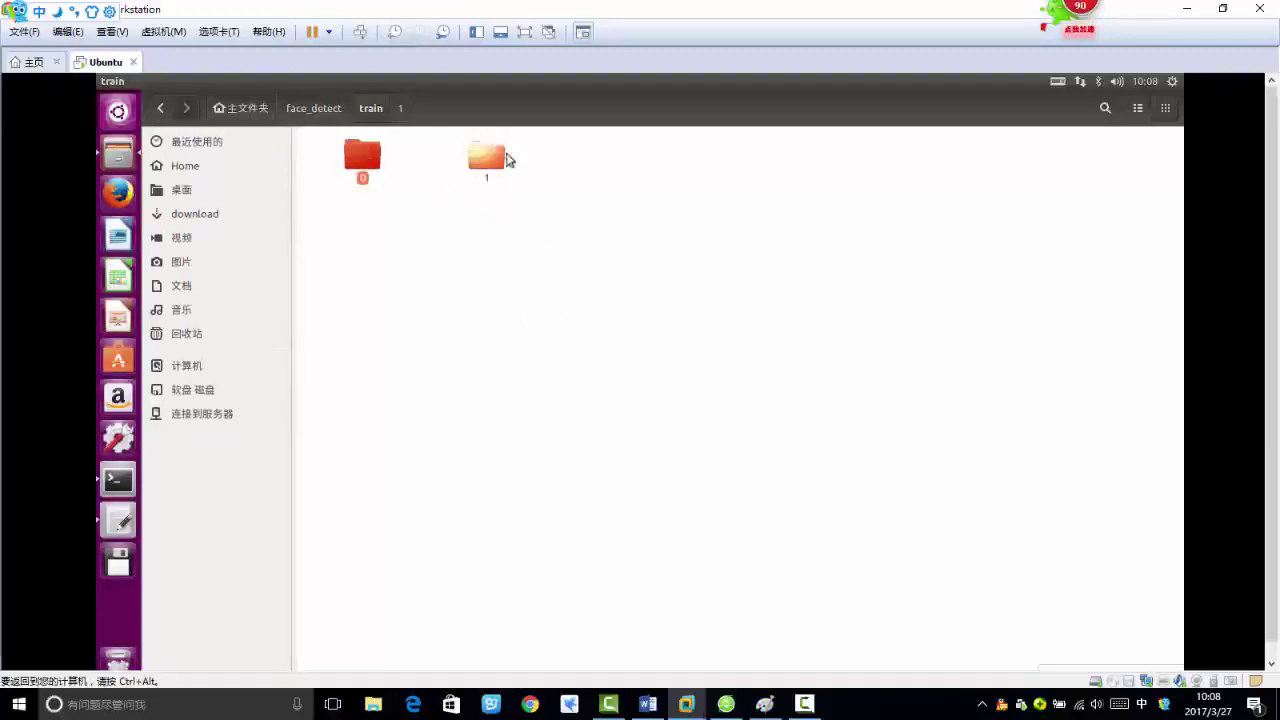
pyautogui.click(488, 158)
pyautogui.click(365, 160)
pyautogui.click(490, 162)
pyautogui.click(642, 237)
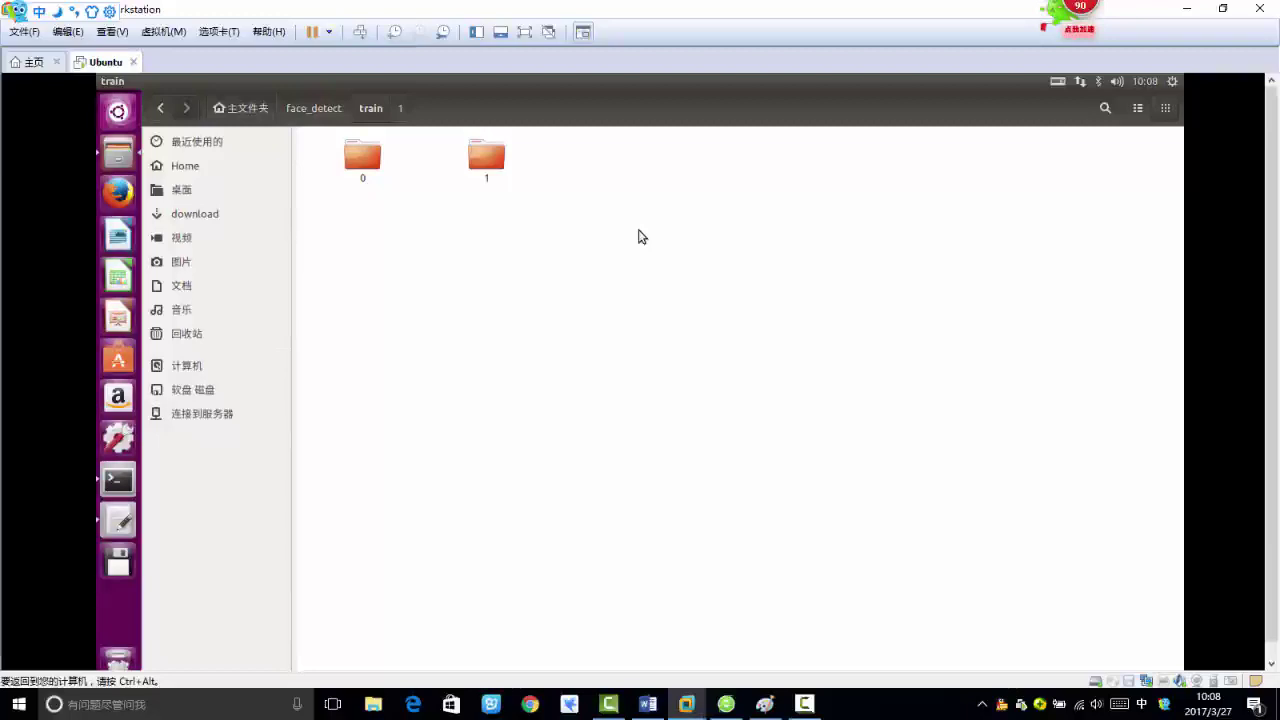
# - Select subfolders 1 and 0, view the contents of subfolder 0 and go back to the train folder
pyautogui.click(486, 158)
pyautogui.click(360, 160)
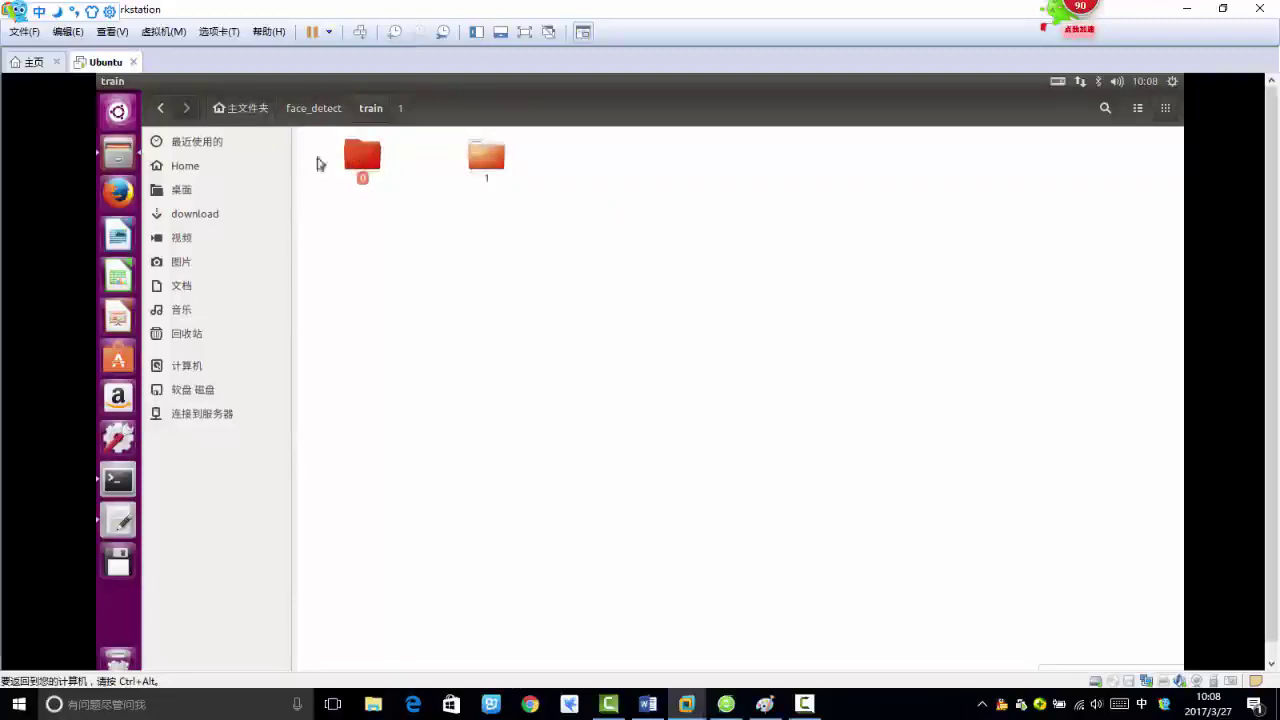
pyautogui.doubleClick(355, 158)
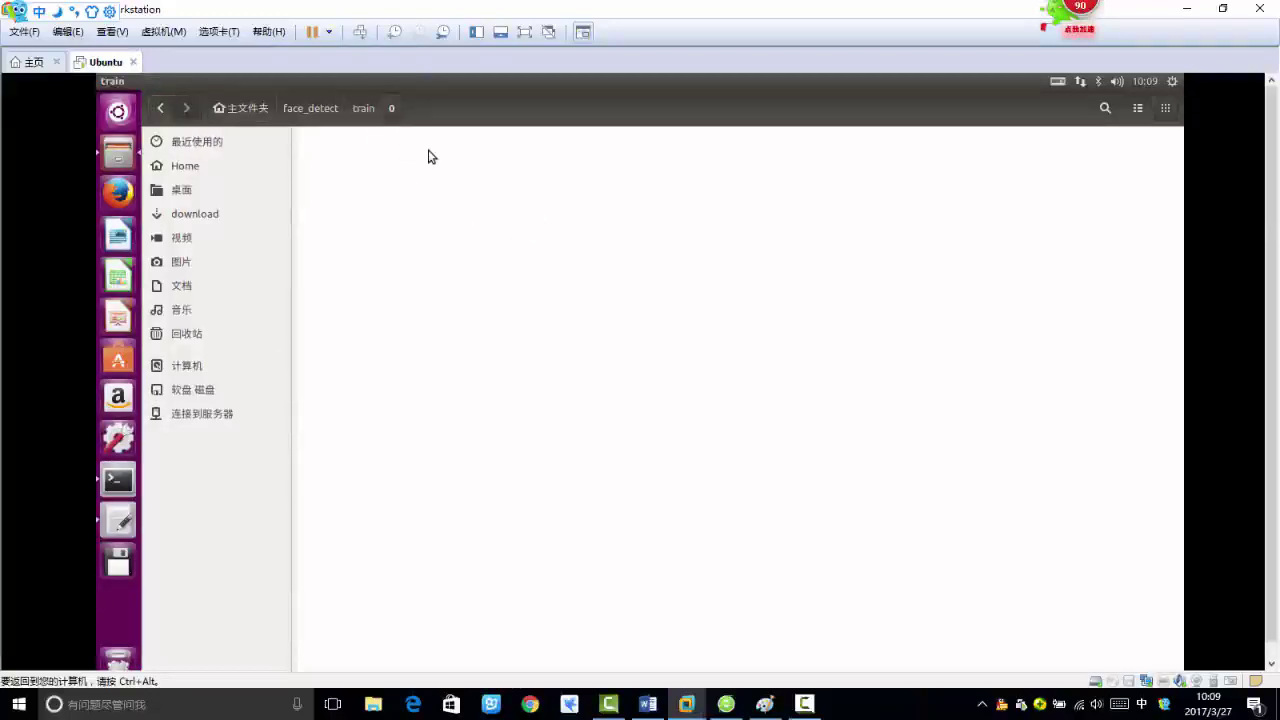
pyautogui.click(474, 313)
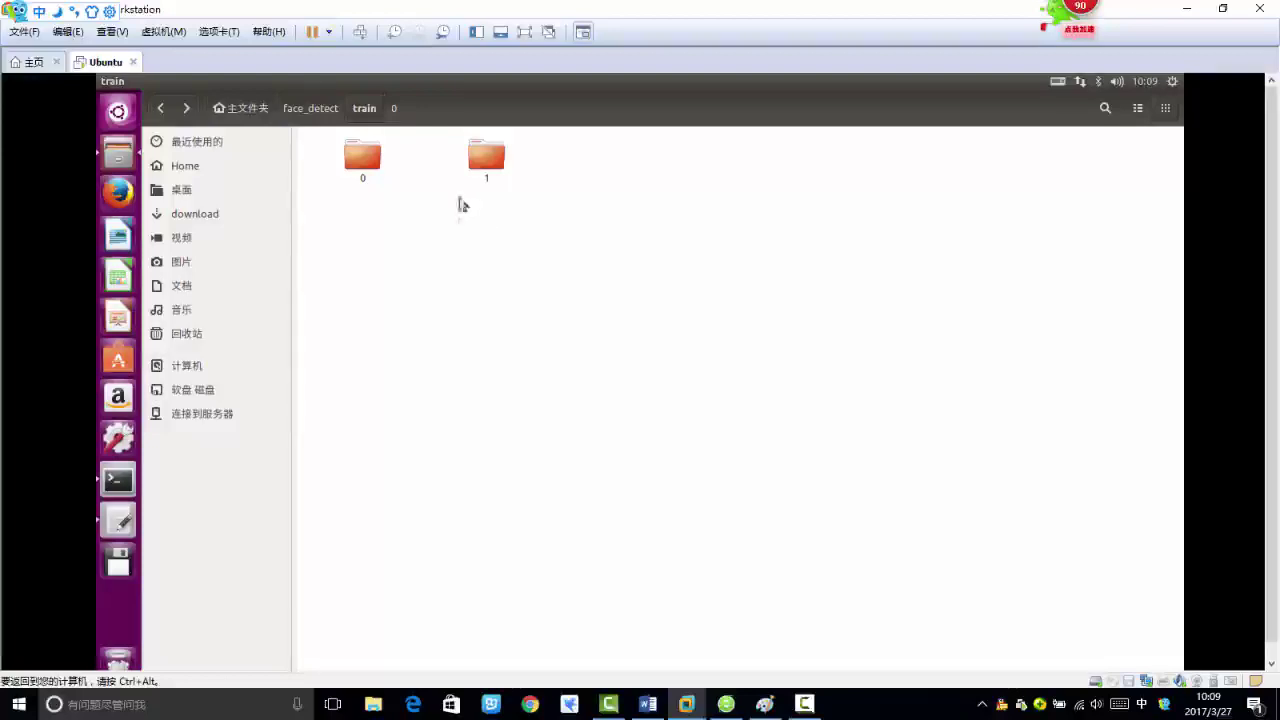
# - Check train.txt briefly, go up to the face_detect folder and point out train.txt and the train folder
pyautogui.click(122, 518)
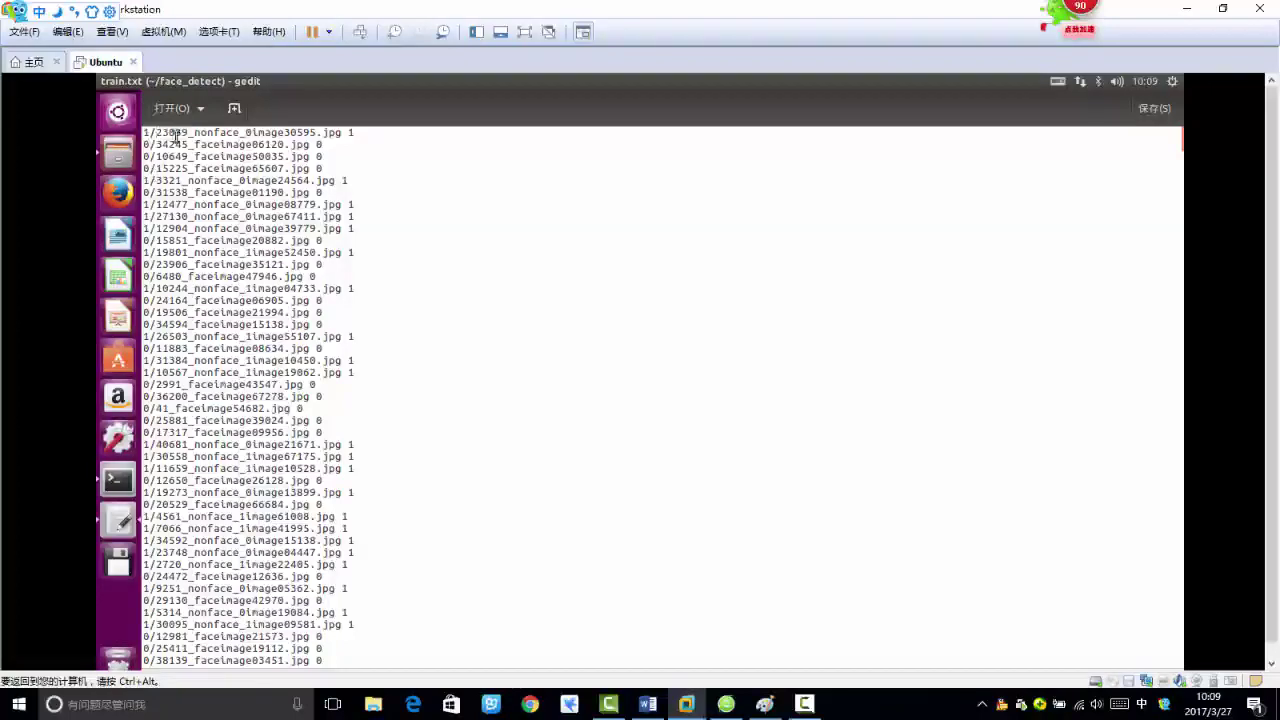
pyautogui.click(118, 152)
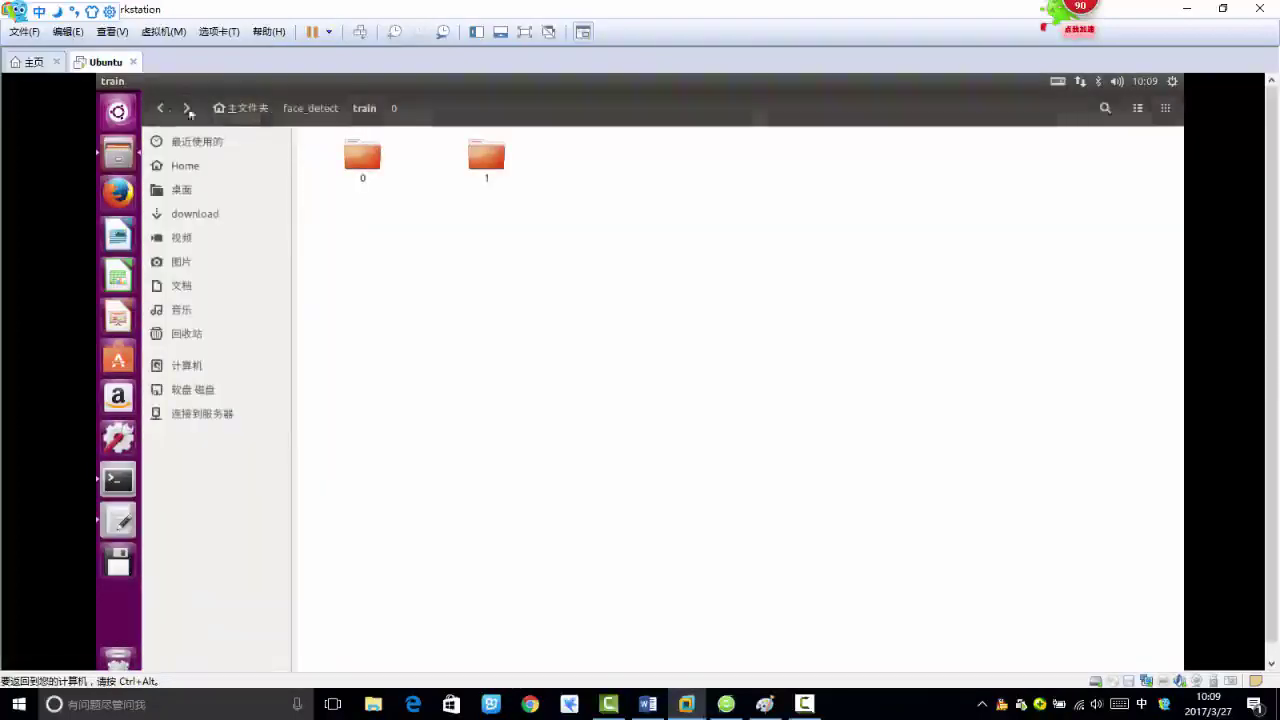
pyautogui.hotkey('alt', 'Up')
pyautogui.click(982, 335)
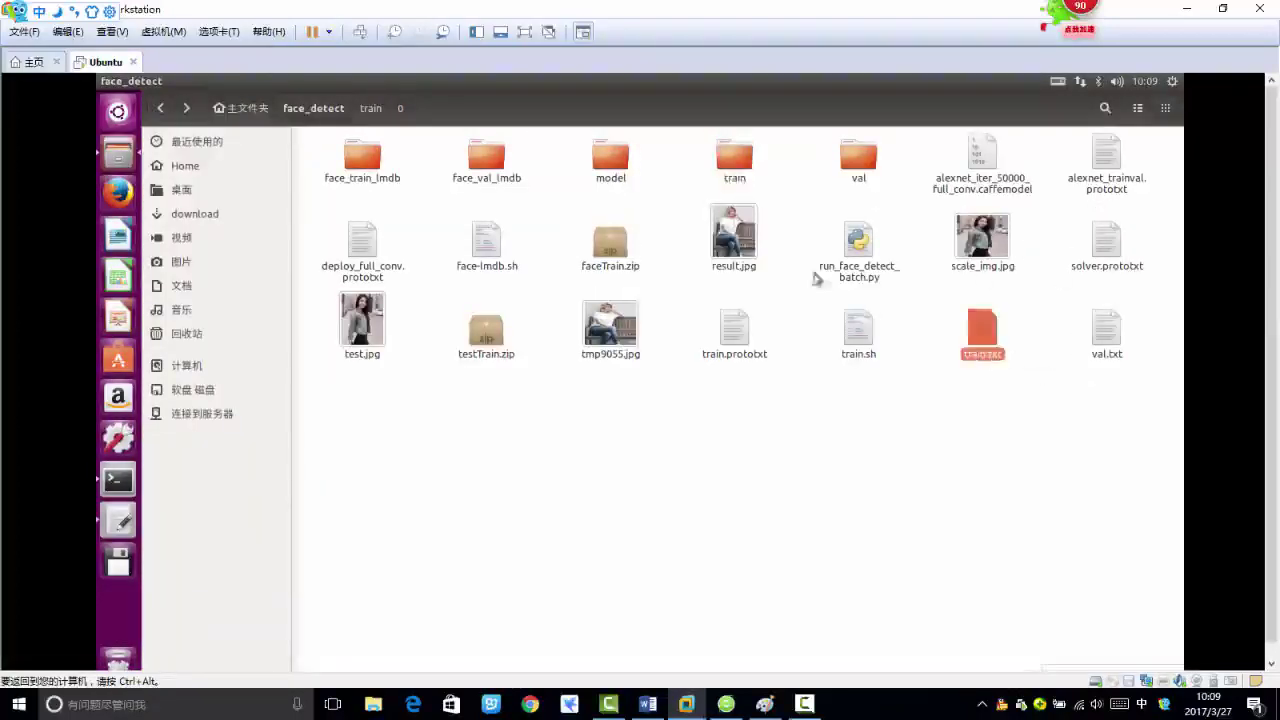
pyautogui.click(734, 158)
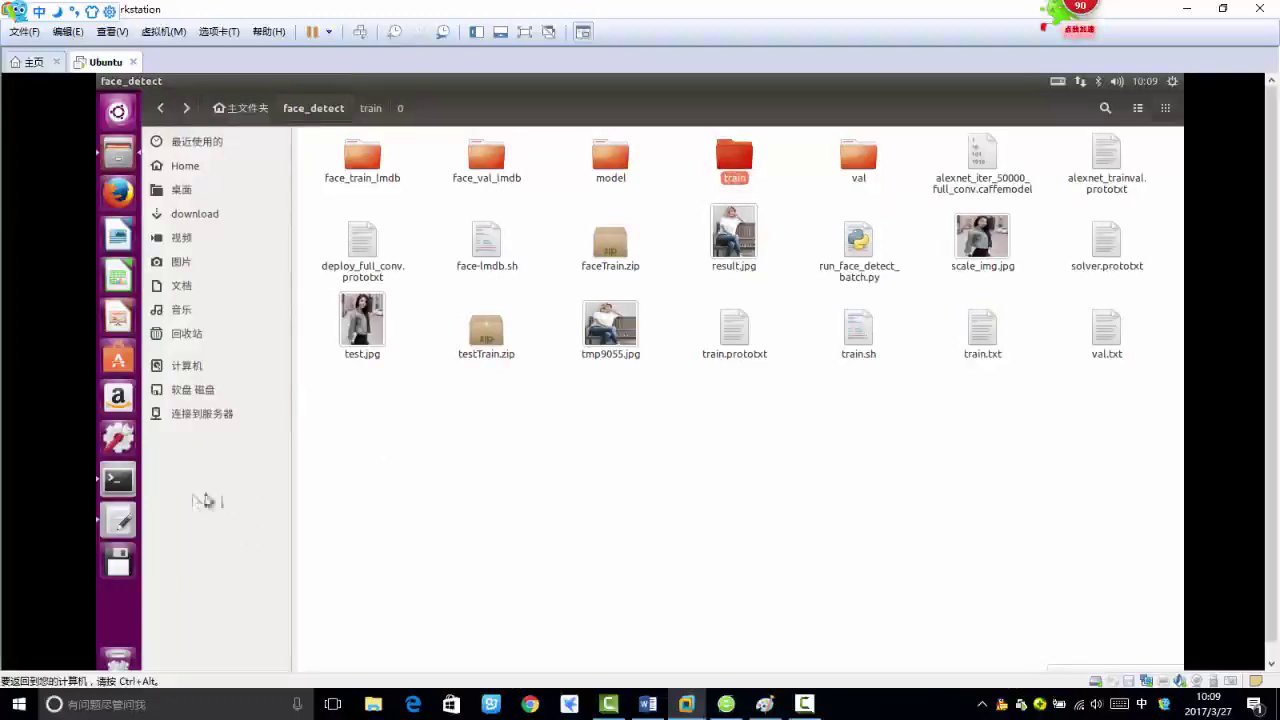
# - Bring train.txt back up and highlight the image path and file name in its first entry, clearing the selection
pyautogui.click(118, 520)
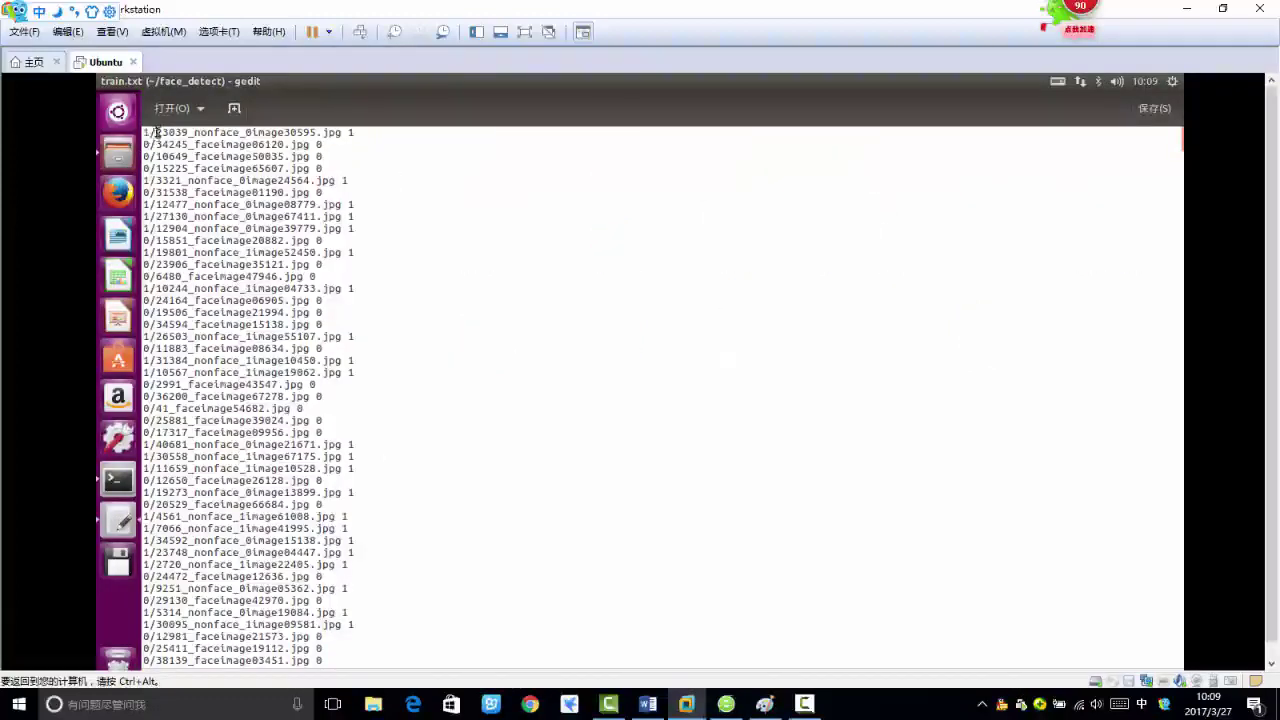
pyautogui.moveTo(341, 132); pyautogui.dragTo(138, 133)
pyautogui.click(253, 145)
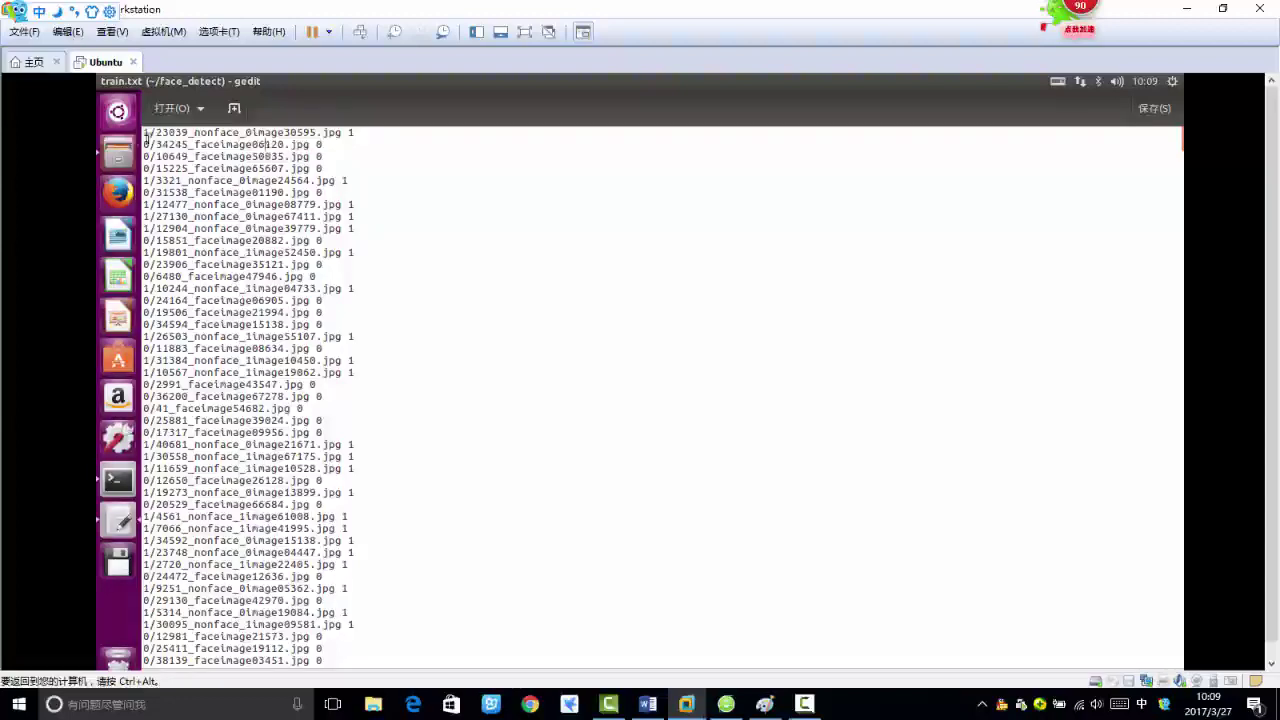
pyautogui.moveTo(341, 132); pyautogui.dragTo(154, 132)
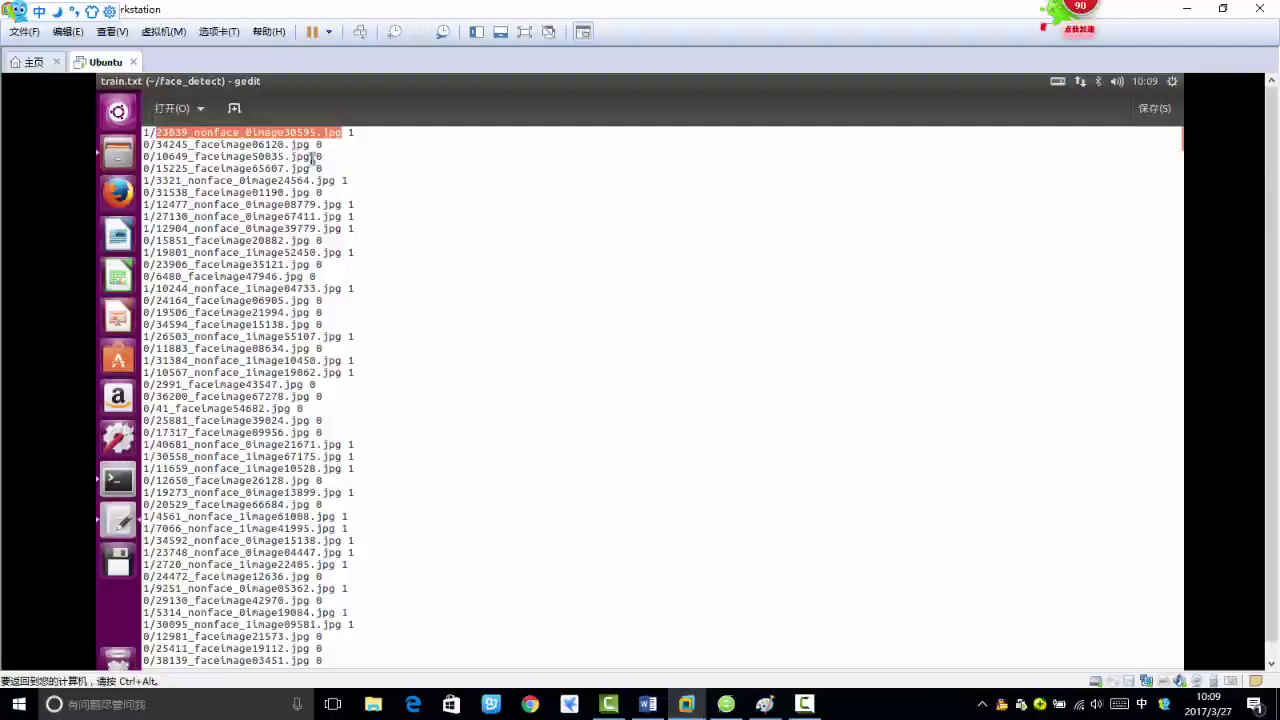
pyautogui.moveTo(342, 132); pyautogui.dragTo(160, 133)
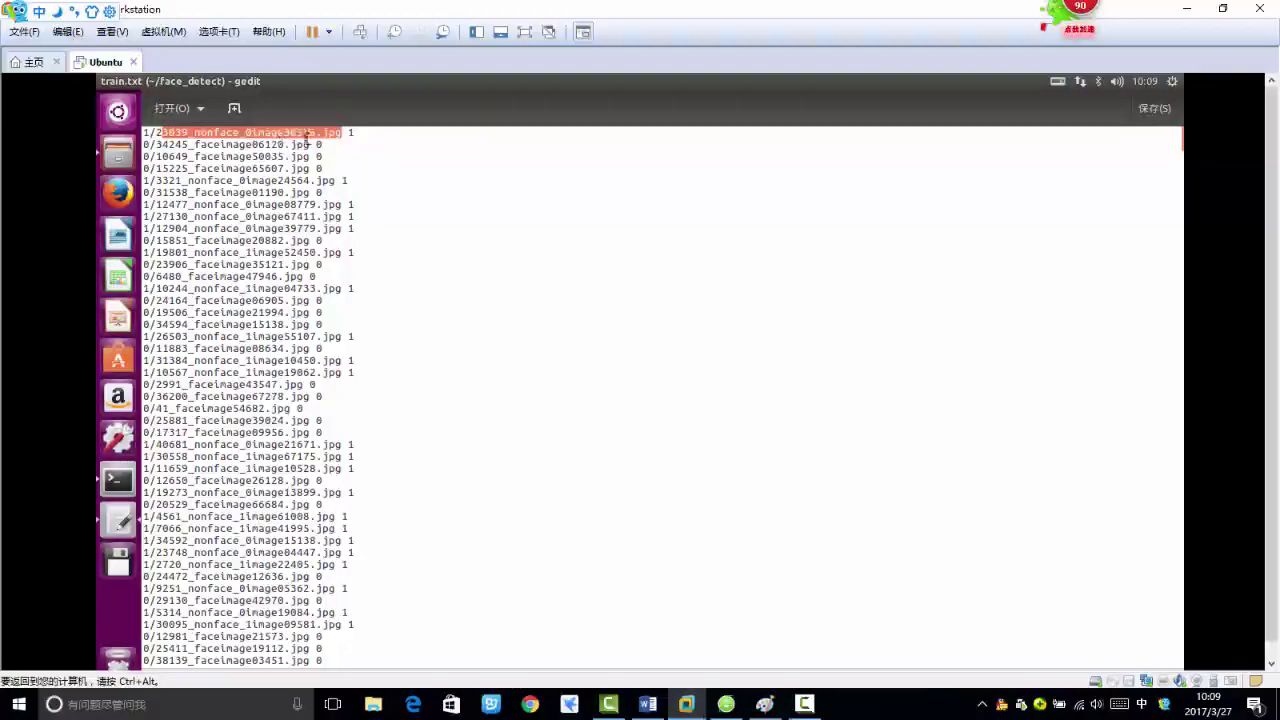
pyautogui.click(369, 133)
pyautogui.moveTo(342, 133); pyautogui.dragTo(176, 146)
pyautogui.click(268, 158)
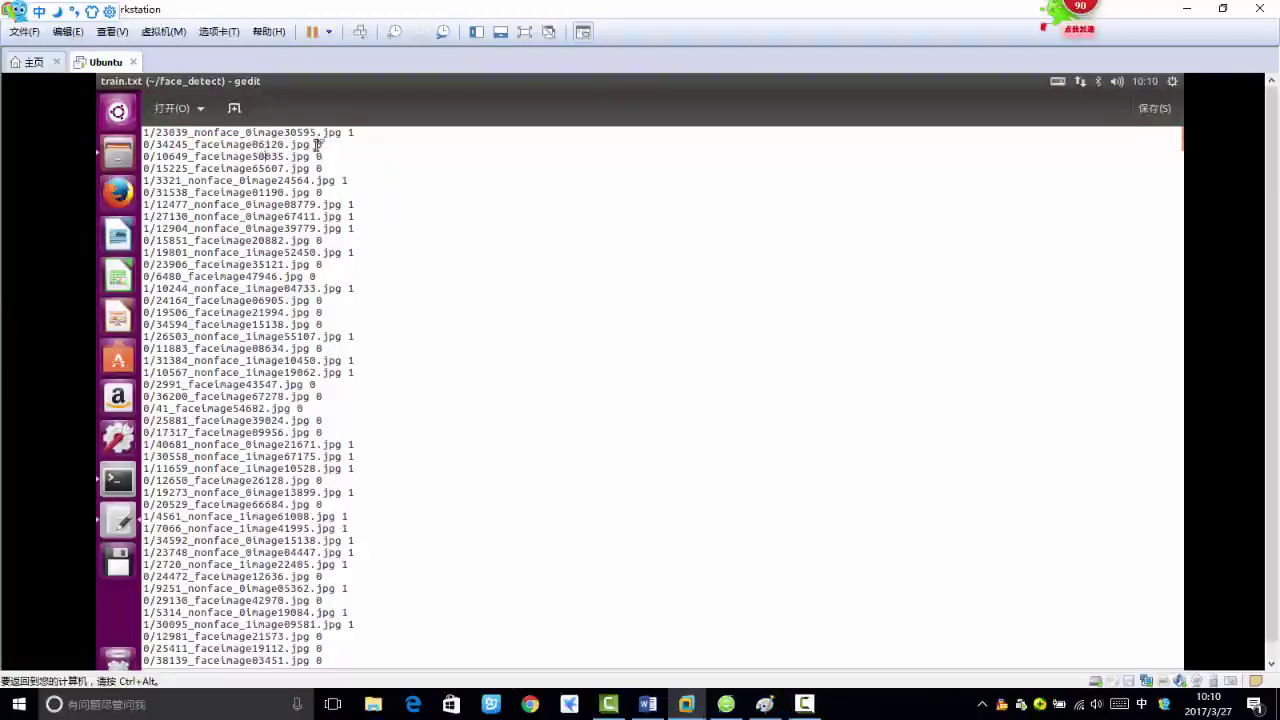
# - Highlight the file name and label of the second entry in train.txt and clear the selection
pyautogui.moveTo(322, 146); pyautogui.dragTo(158, 146)
pyautogui.click(309, 156)
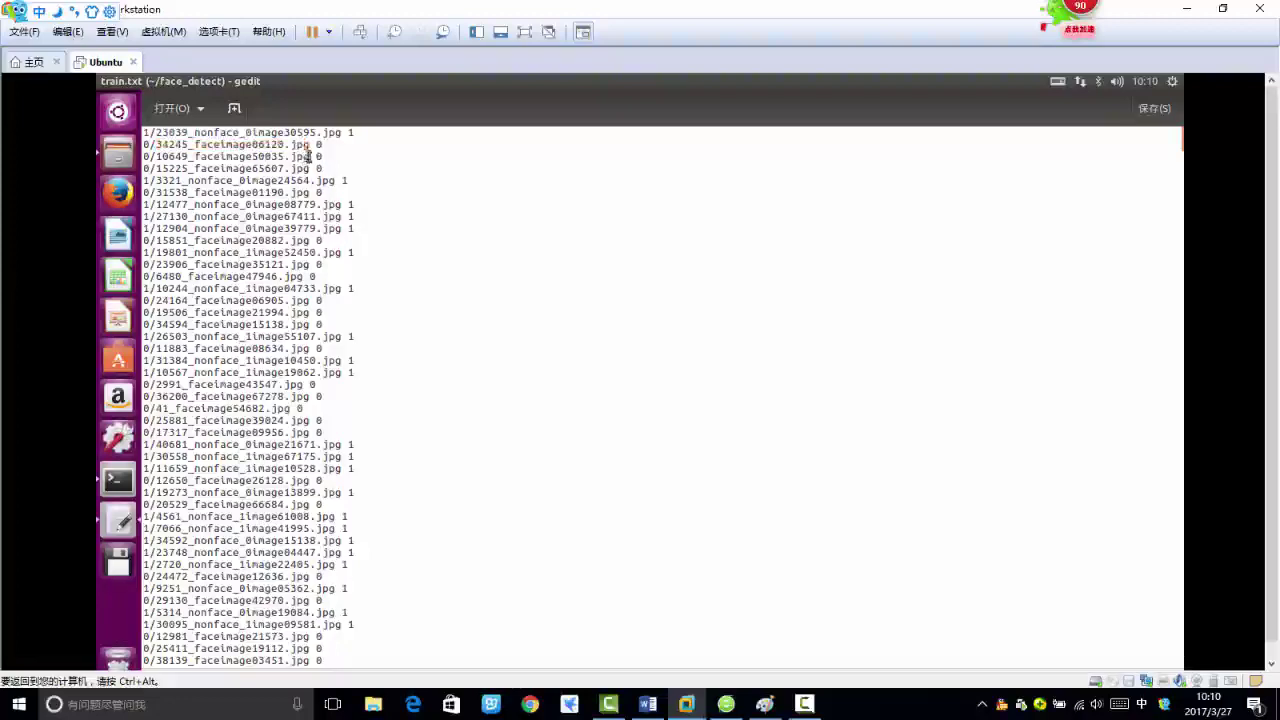
pyautogui.click(410, 252)
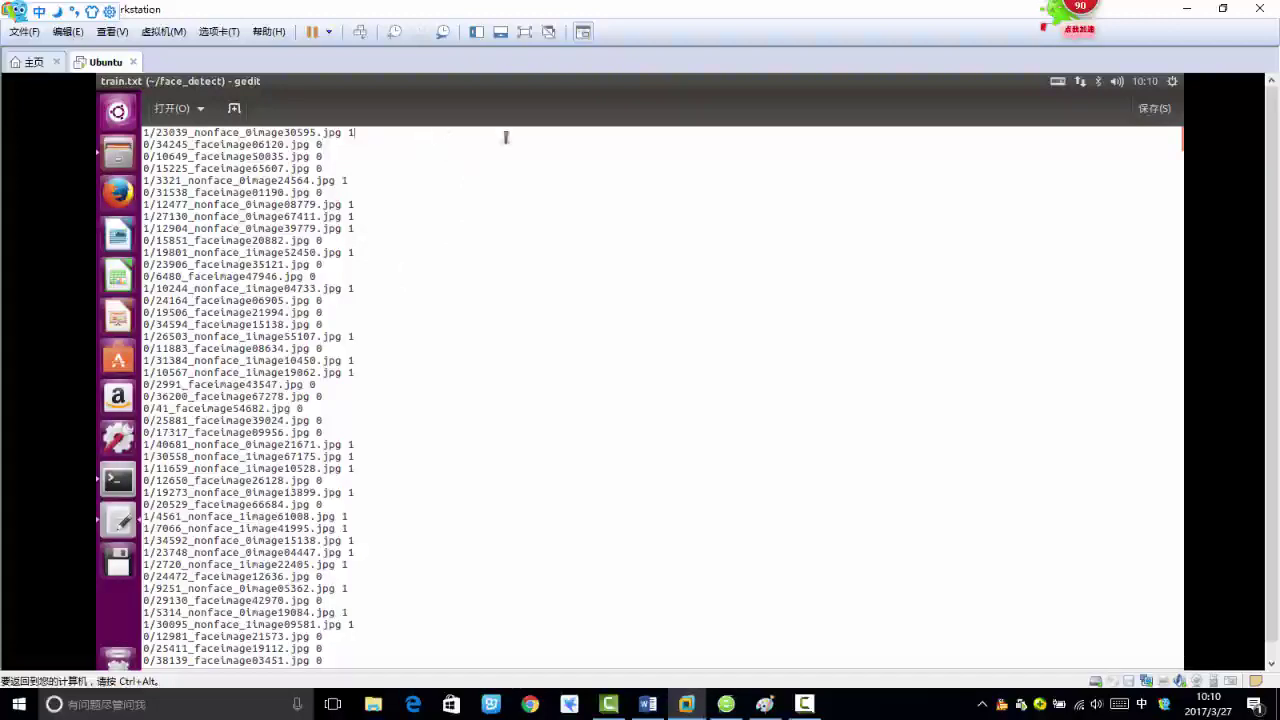
# - Select the first entry's full relative path, including its folder prefix but not the label
pyautogui.click(544, 136)
pyautogui.click(341, 132)
pyautogui.hotkey('shift', 'Home')
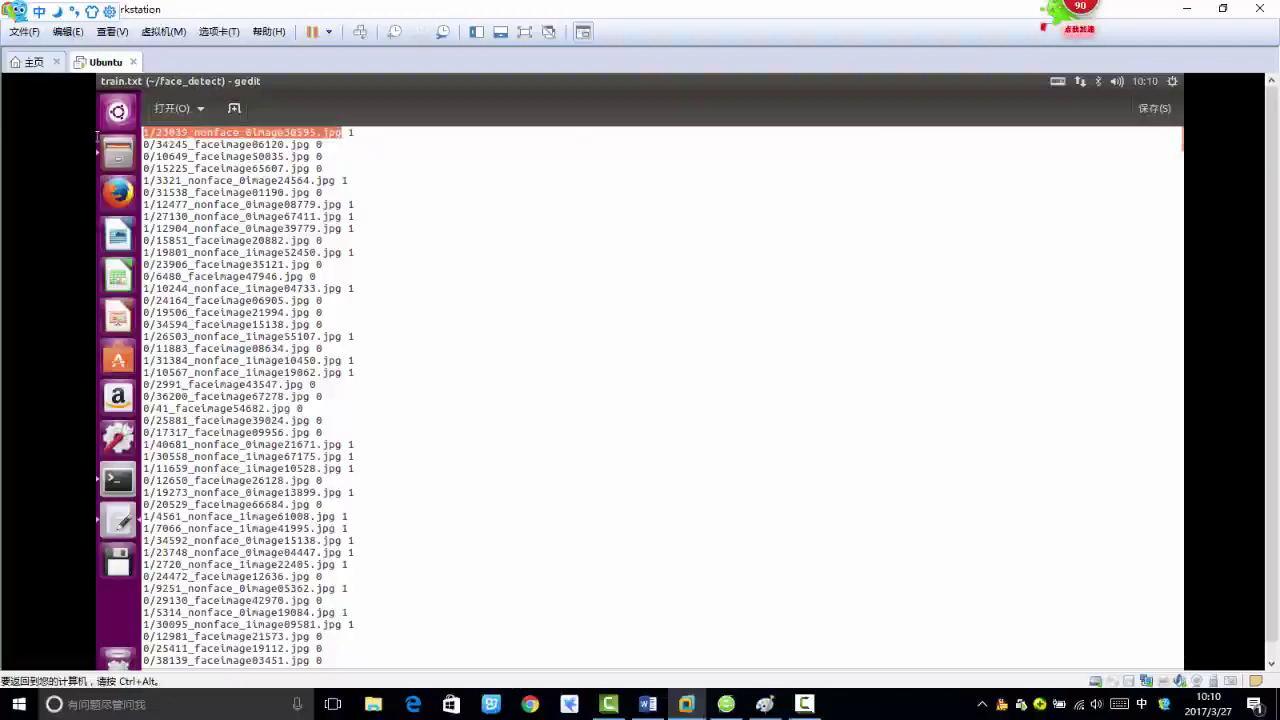
# - Point out the class labels at the ends of the first two entries in train.txt
pyautogui.click(344, 133)
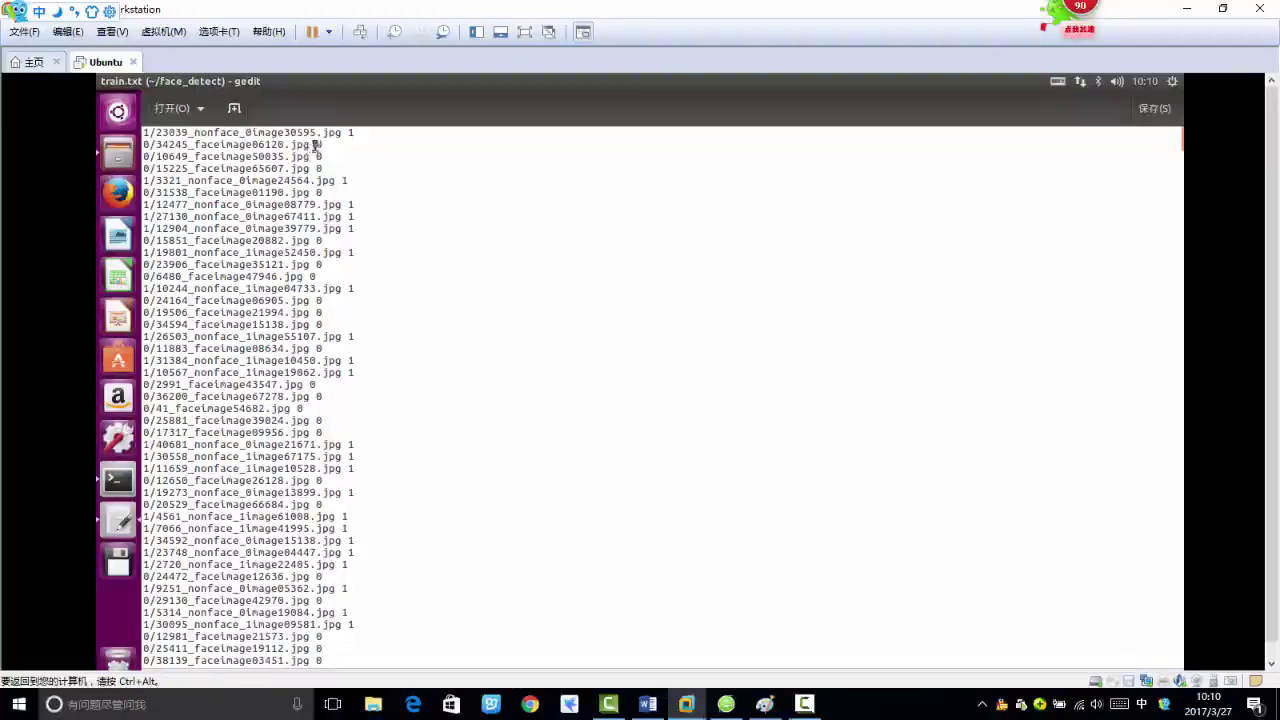
pyautogui.moveTo(311, 144); pyautogui.dragTo(319, 144)
pyautogui.click(343, 133)
pyautogui.click(319, 146)
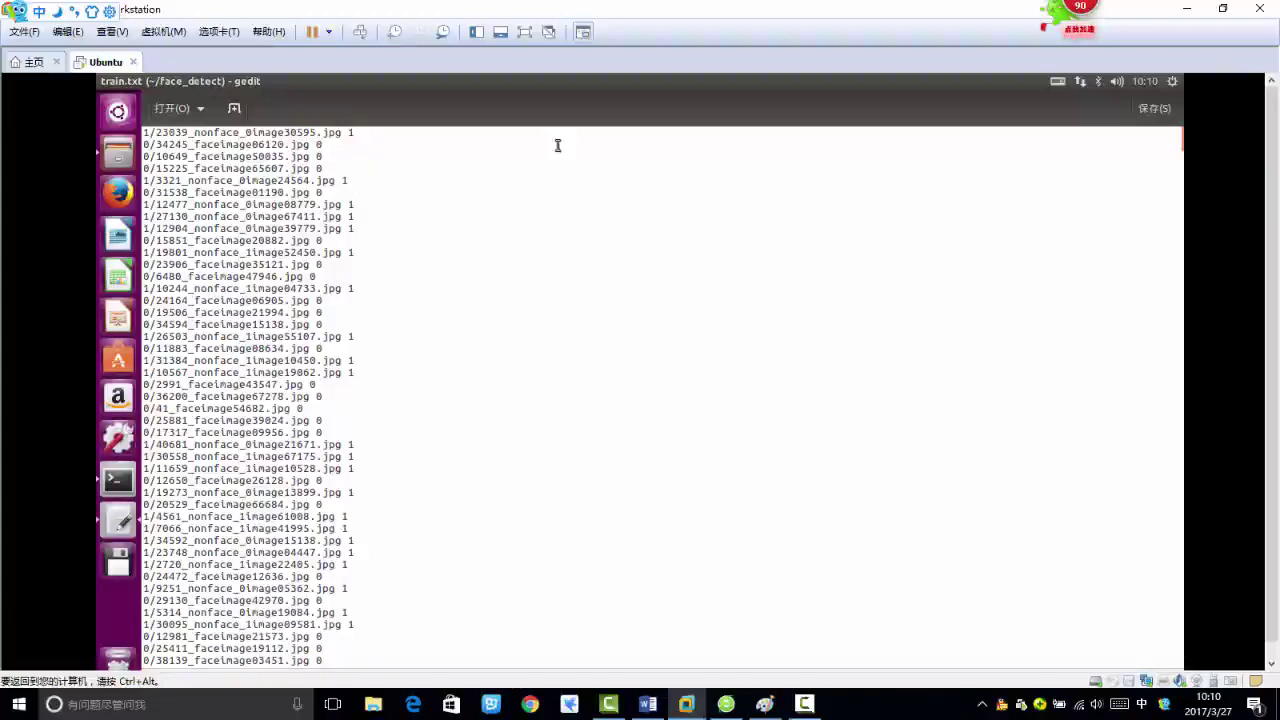